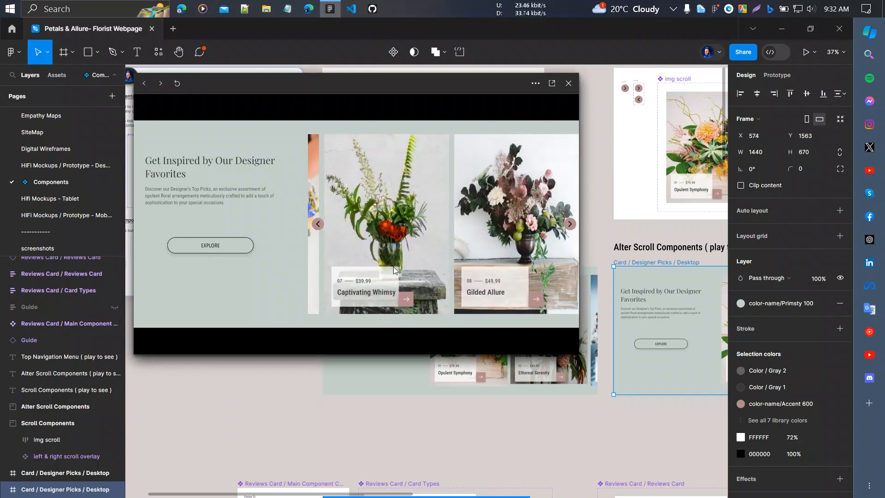
# - Test the Alter Scroll carousel in the prototype preview by swiping its cards and using both arrows, and close the preview
pyautogui.moveTo(383, 276); pyautogui.dragTo(498, 278)
pyautogui.moveTo(378, 277); pyautogui.dragTo(511, 282)
pyautogui.moveTo(355, 278)
pyautogui.mouseDown()
pyautogui.moveTo(515, 282)
pyautogui.moveTo(543, 269)
pyautogui.mouseUp()
pyautogui.moveTo(467, 274); pyautogui.dragTo(548, 272)
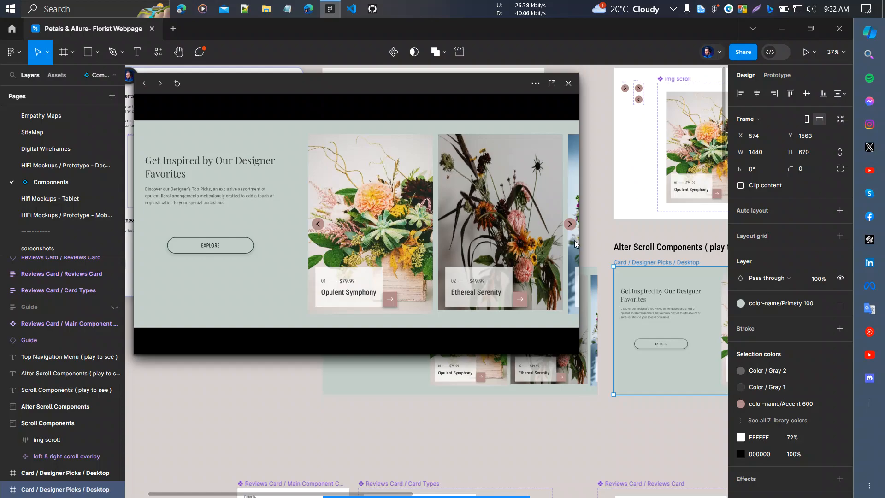
pyautogui.click(567, 228)
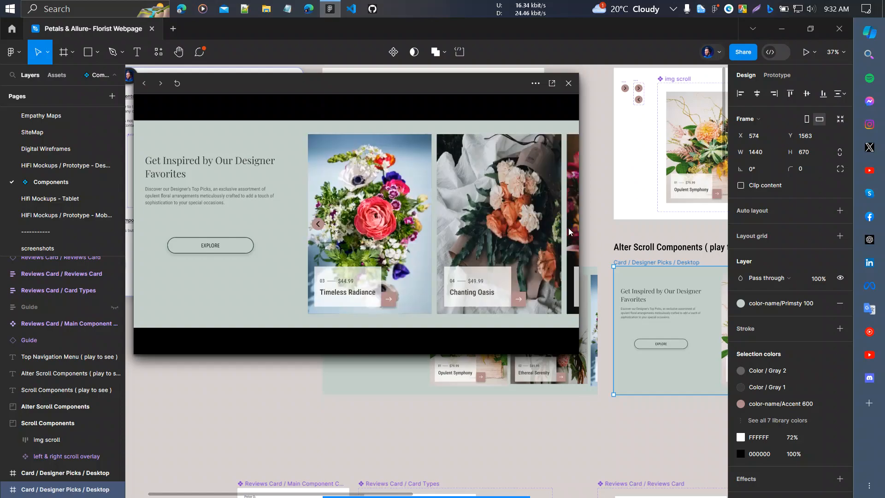
pyautogui.click(318, 224)
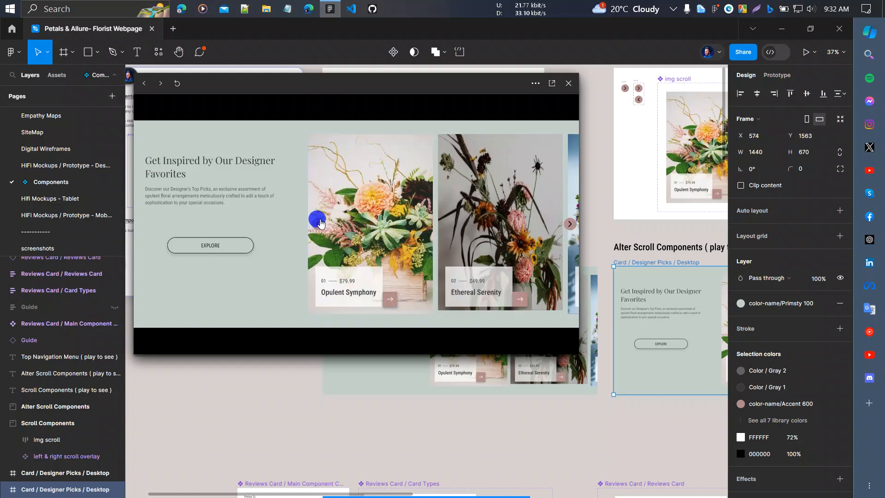
pyautogui.moveTo(435, 248); pyautogui.dragTo(336, 280)
pyautogui.moveTo(521, 263); pyautogui.dragTo(415, 273)
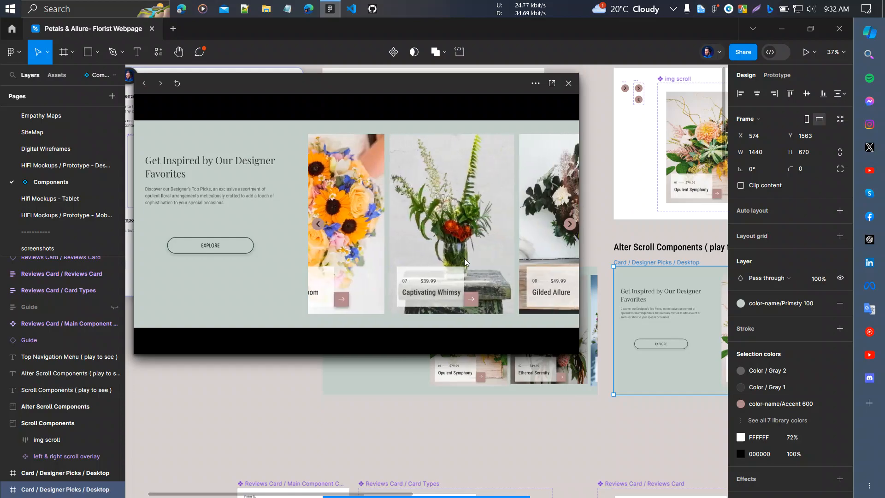
pyautogui.moveTo(507, 265); pyautogui.dragTo(445, 258)
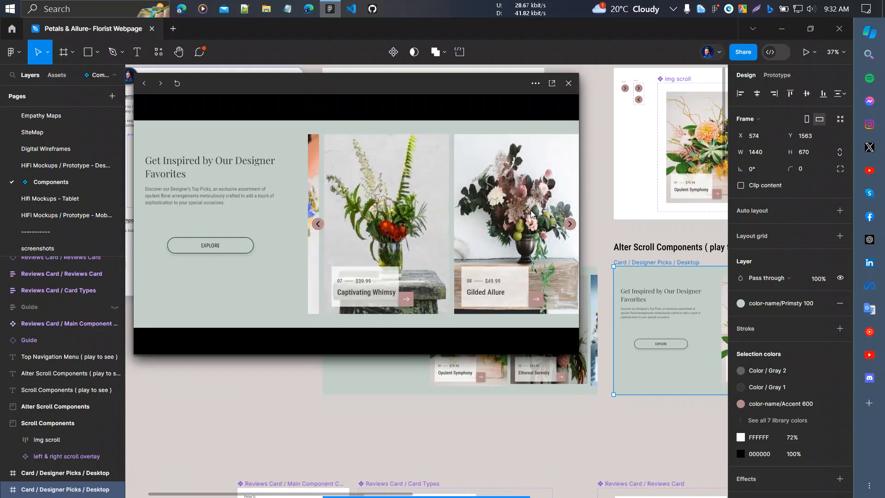
pyautogui.click(569, 83)
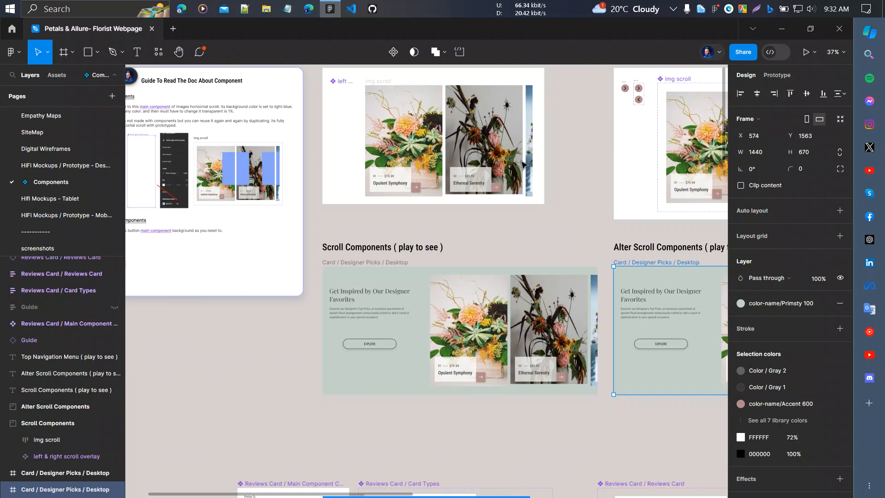
# - Preview the Card / Designer Picks / Desktop frame under Scroll Components, scroll its flower cards both ways, and close the preview
pyautogui.click(365, 262)
pyautogui.hotkey('shift', 'space')
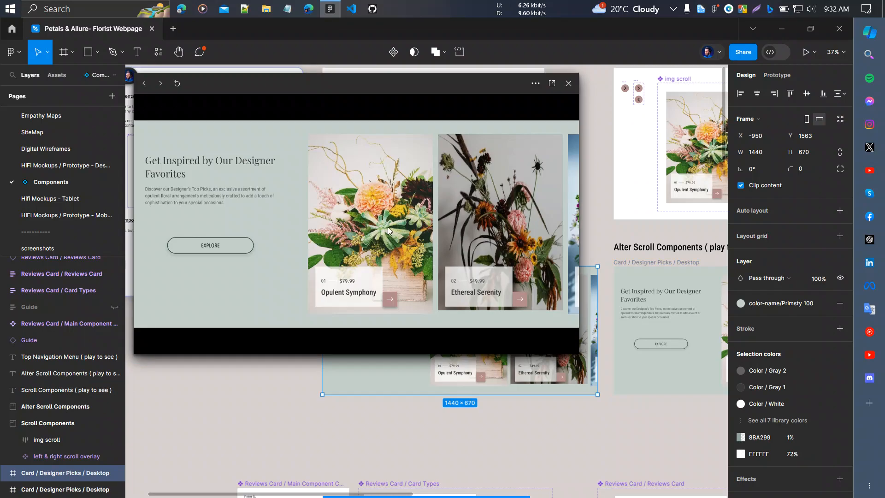
pyautogui.moveTo(481, 258)
pyautogui.mouseDown()
pyautogui.moveTo(397, 262)
pyautogui.moveTo(485, 260)
pyautogui.mouseUp()
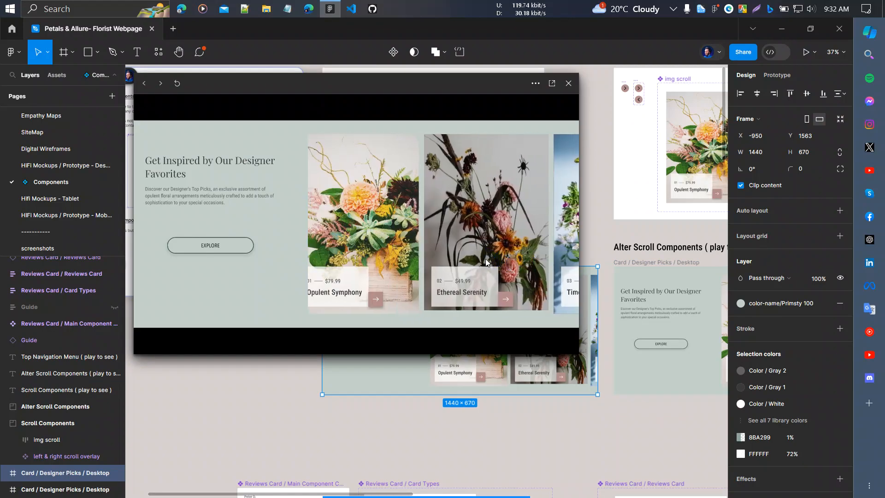
pyautogui.click(535, 226)
pyautogui.click(535, 226)
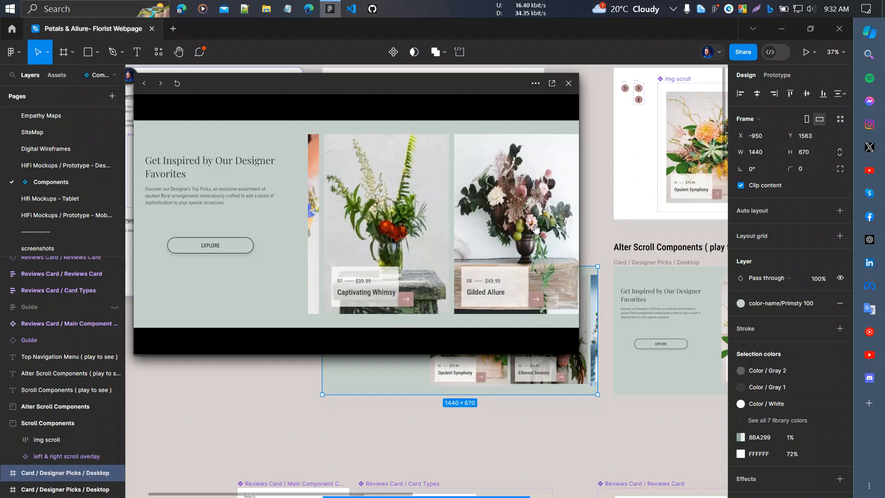
pyautogui.click(334, 224)
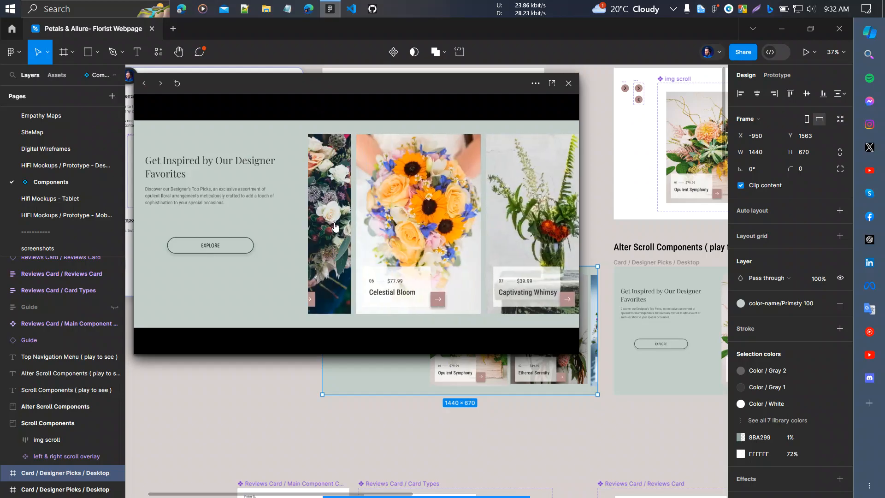
pyautogui.click(333, 230)
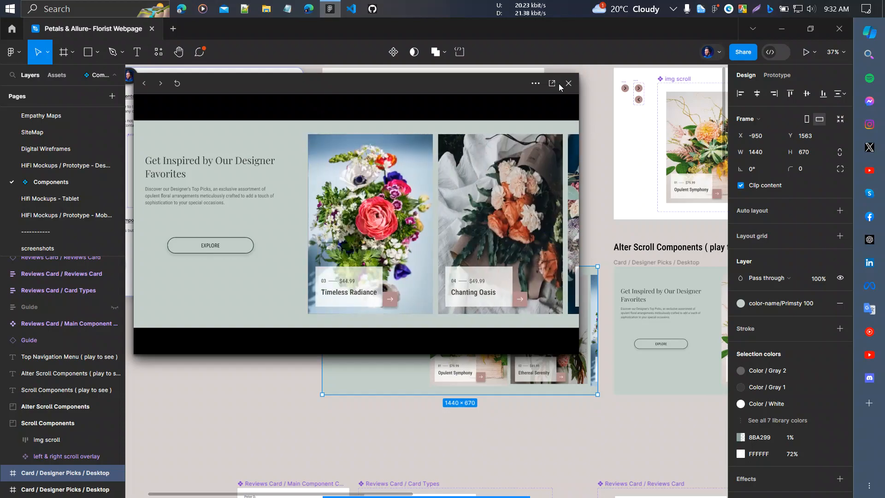
pyautogui.click(572, 85)
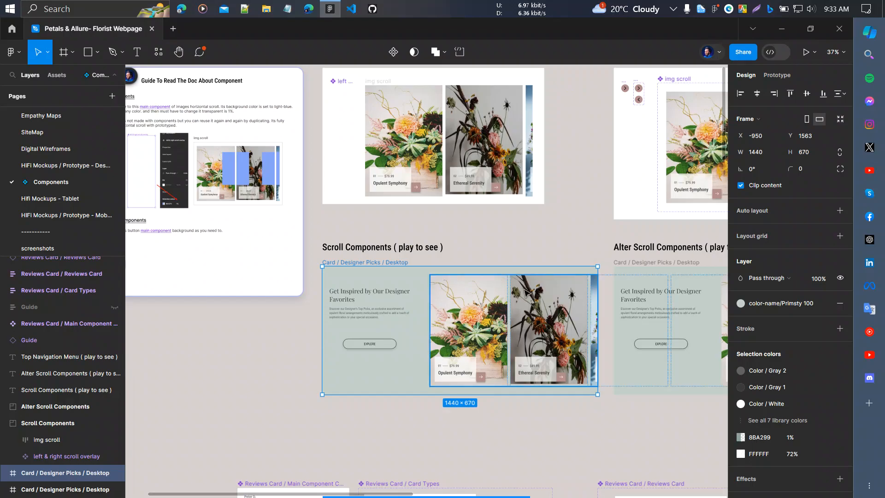
# - Examine the Scroll Components and Alter Scroll Components sections, their playable examples and the component guide on the canvas
pyautogui.scroll(2, 523, 291)
pyautogui.hscroll(1, 523, 292)
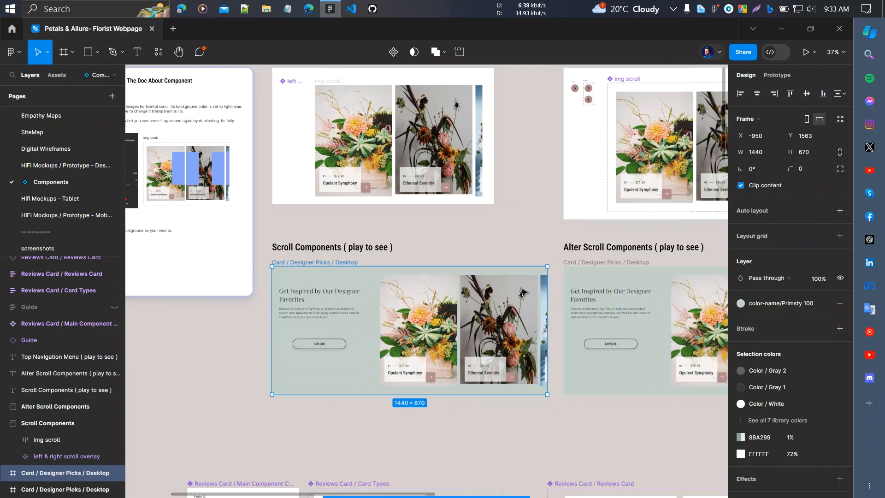
pyautogui.scroll(2, 524, 291)
pyautogui.hscroll(2, 524, 290)
pyautogui.scroll(-2, 522, 292)
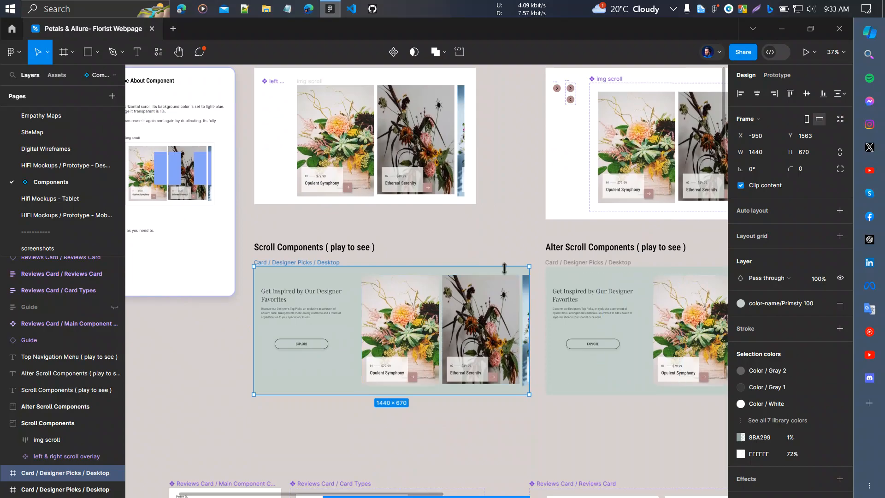
pyautogui.hscroll(1, 533, 289)
pyautogui.hscroll(2, 532, 288)
pyautogui.keyDown('ctrl'); pyautogui.scroll(-2, 533, 288); pyautogui.keyUp('ctrl')
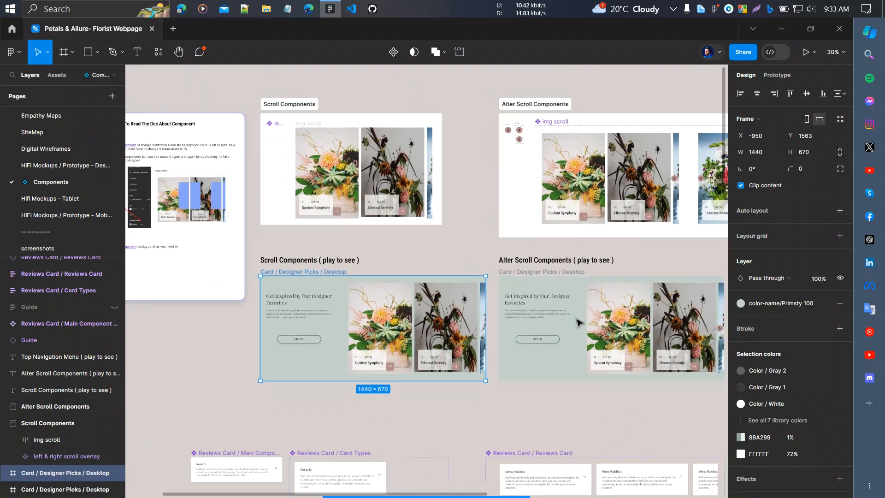
pyautogui.keyDown('ctrl'); pyautogui.scroll(-1, 532, 295); pyautogui.keyUp('ctrl')
pyautogui.hscroll(-2, 481, 315)
pyautogui.keyDown('ctrl'); pyautogui.scroll(3, 545, 233); pyautogui.keyUp('ctrl')
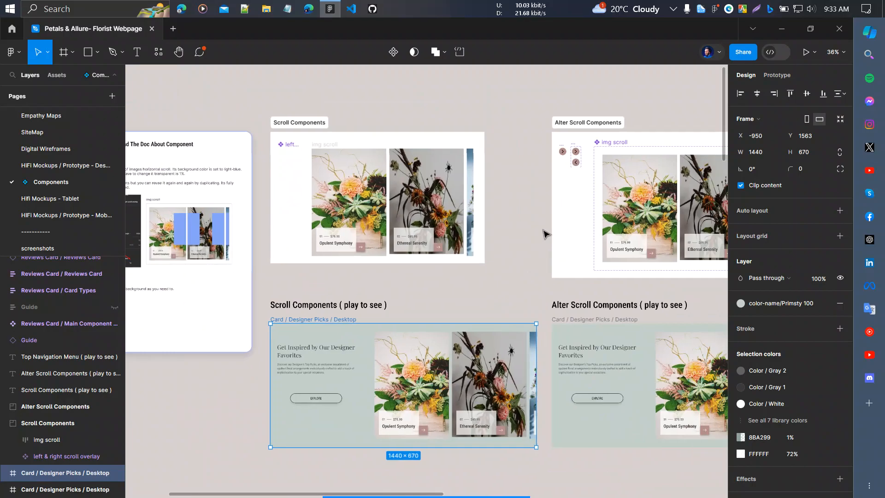
pyautogui.hscroll(3, 620, 212)
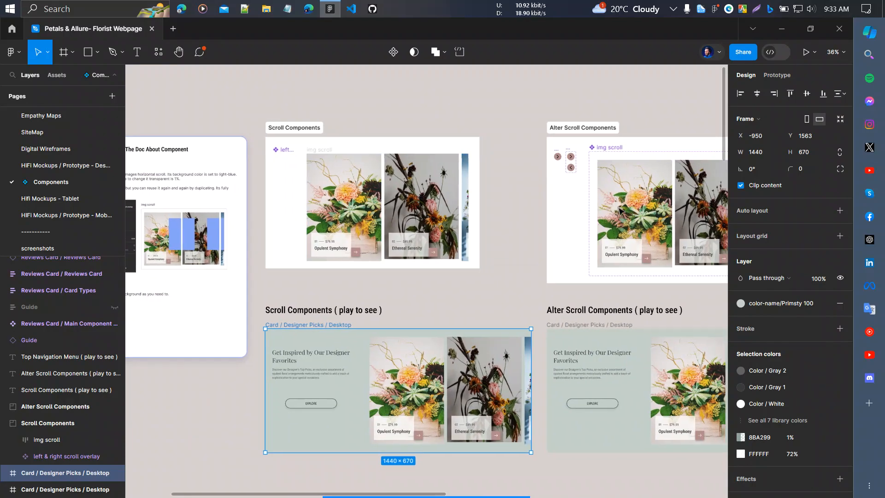
pyautogui.keyDown('ctrl'); pyautogui.scroll(-2, 475, 206); pyautogui.keyUp('ctrl')
pyautogui.hscroll(1, 489, 231)
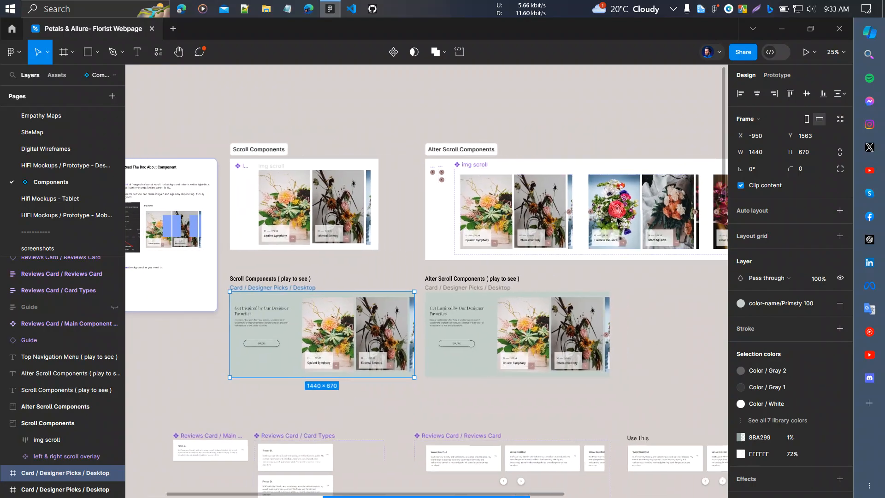
pyautogui.hscroll(-5, 502, 253)
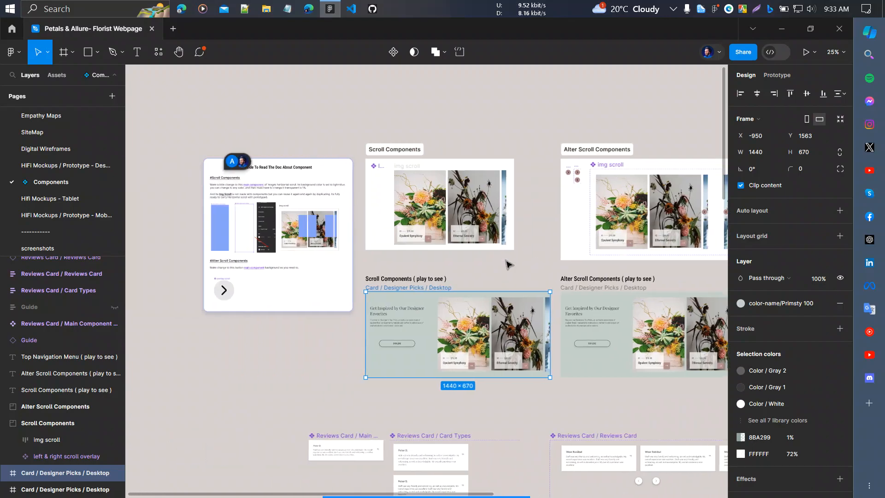
pyautogui.scroll(-3, 508, 263)
pyautogui.hscroll(-10, 396, 277)
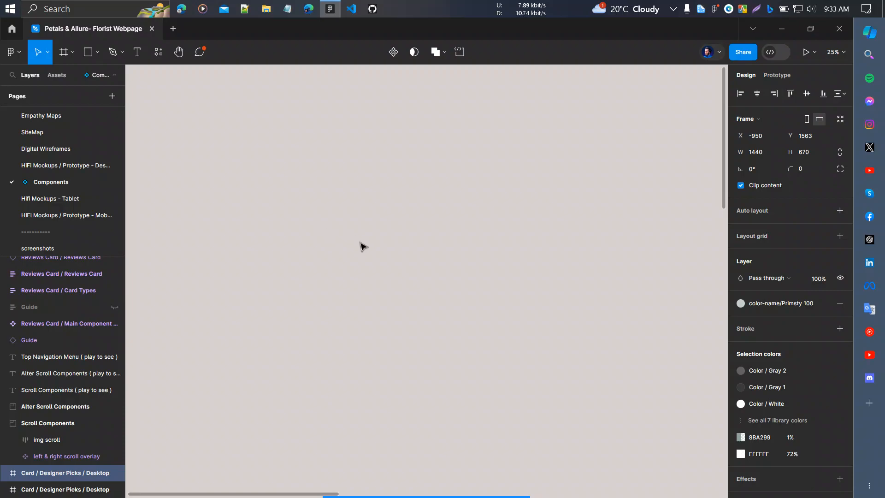
pyautogui.scroll(-3, 362, 247)
pyautogui.hscroll(6, 362, 247)
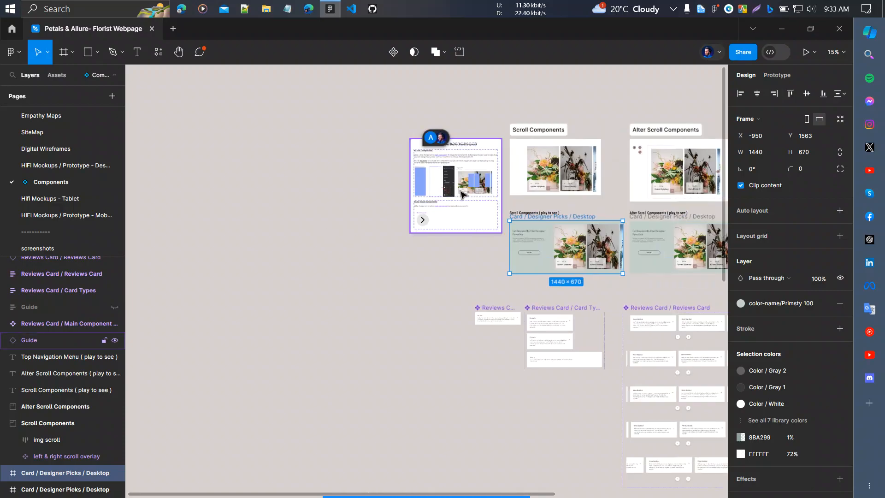
pyautogui.scroll(4, 461, 193)
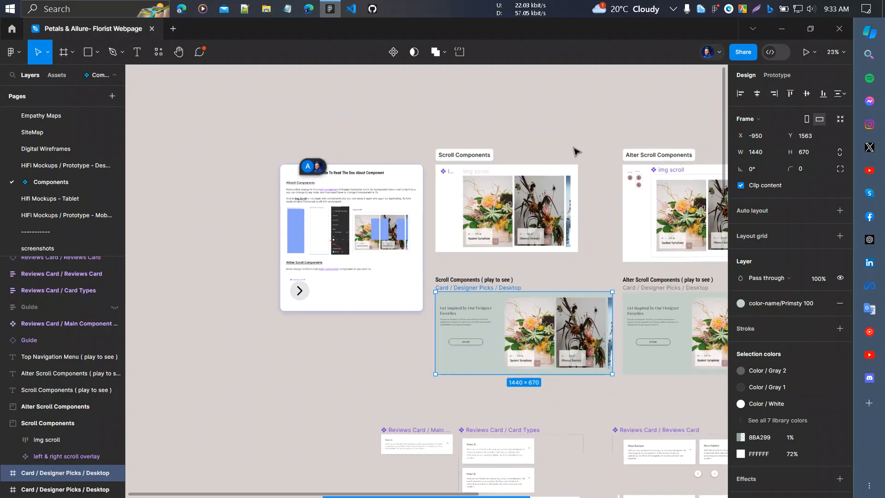
pyautogui.scroll(5, 576, 151)
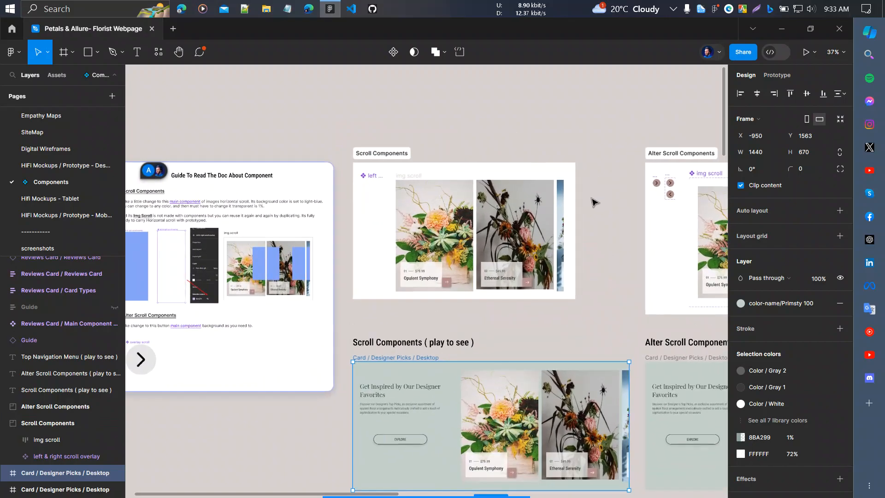
pyautogui.scroll(-3, 469, 421)
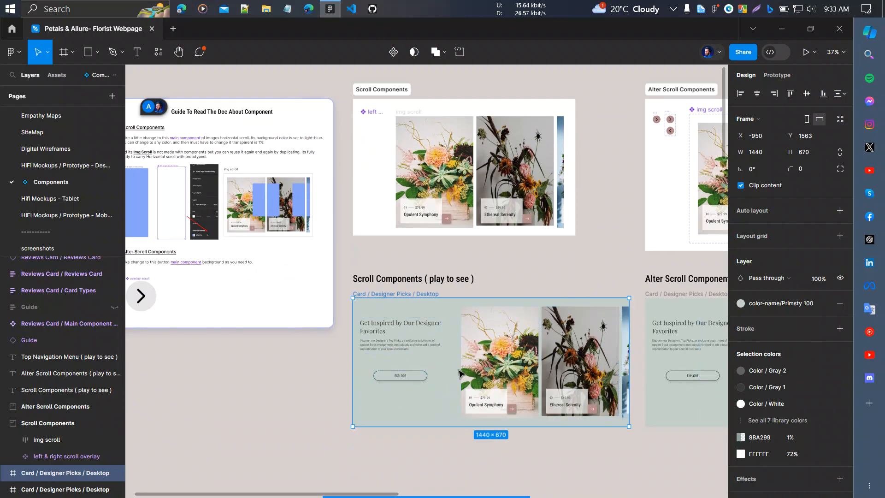
pyautogui.hscroll(5, 551, 344)
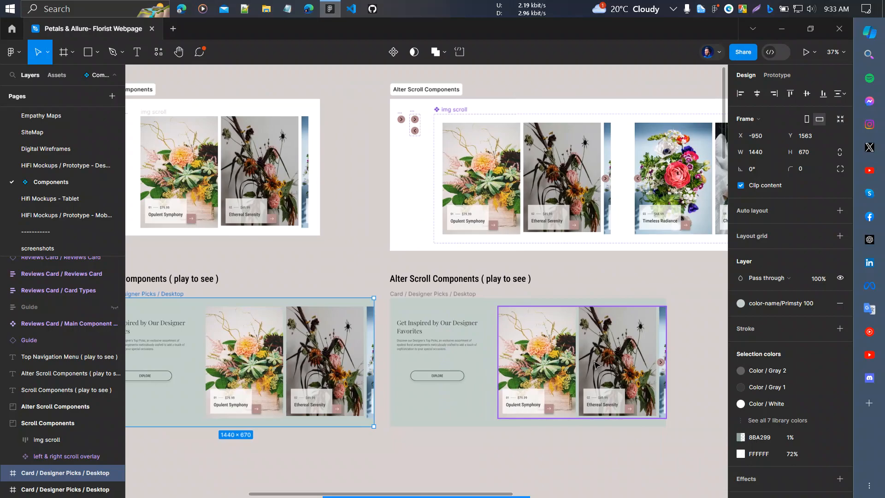
pyautogui.hscroll(-9, 444, 351)
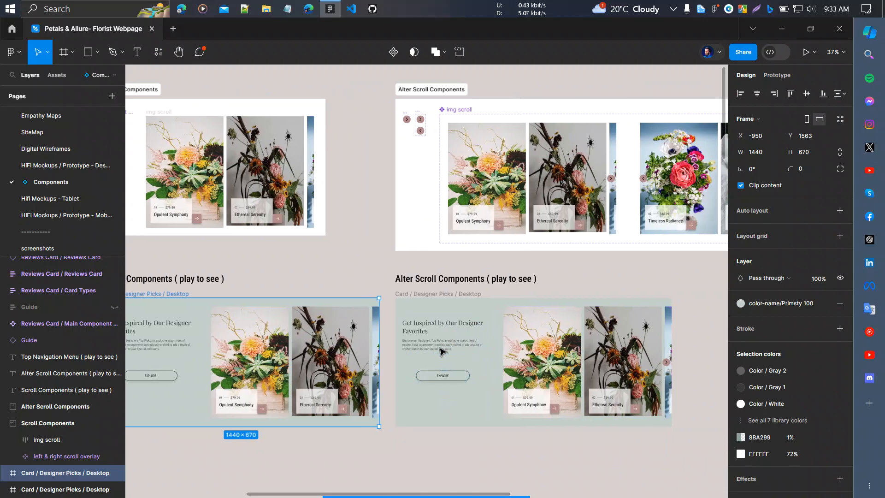
pyautogui.hscroll(-8, 441, 352)
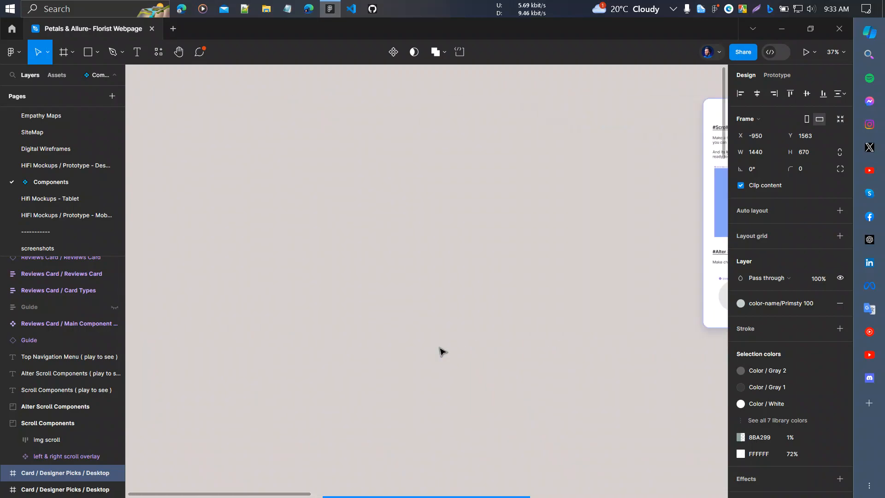
pyautogui.hscroll(6, 442, 352)
pyautogui.hscroll(4, 441, 352)
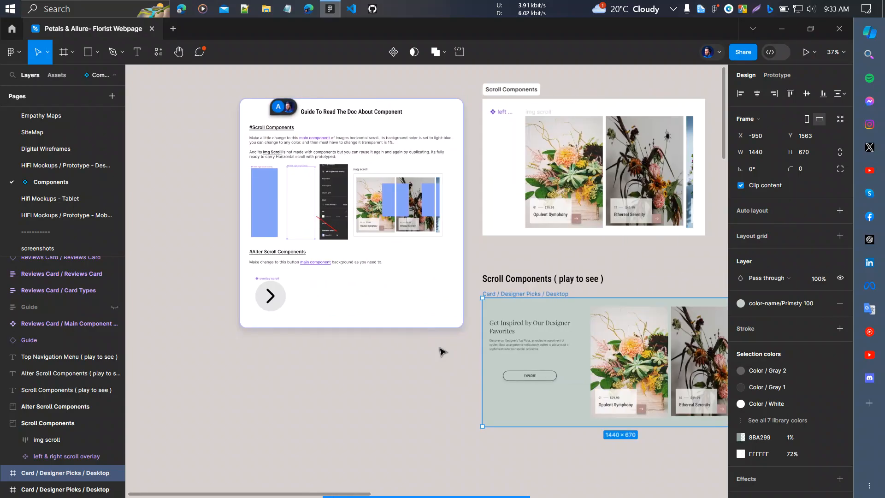
# - Draw a frame about 1825 × 922 on the empty canvas beside the component guide and shift it slightly left and down
pyautogui.hscroll(-10, 441, 352)
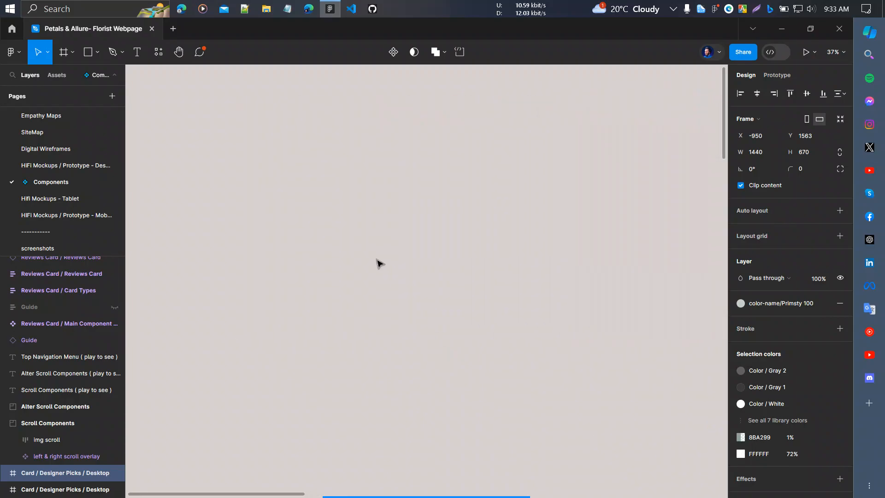
pyautogui.press('f')
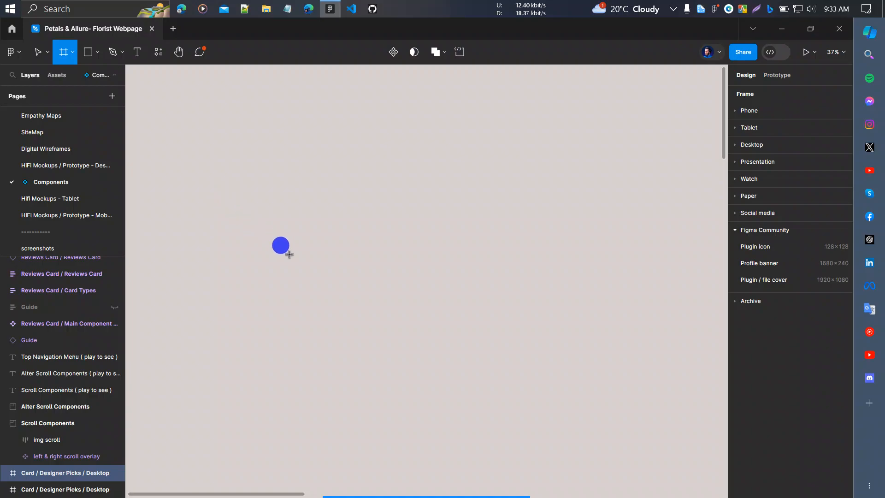
pyautogui.moveTo(553, 355); pyautogui.dragTo(552, 355)
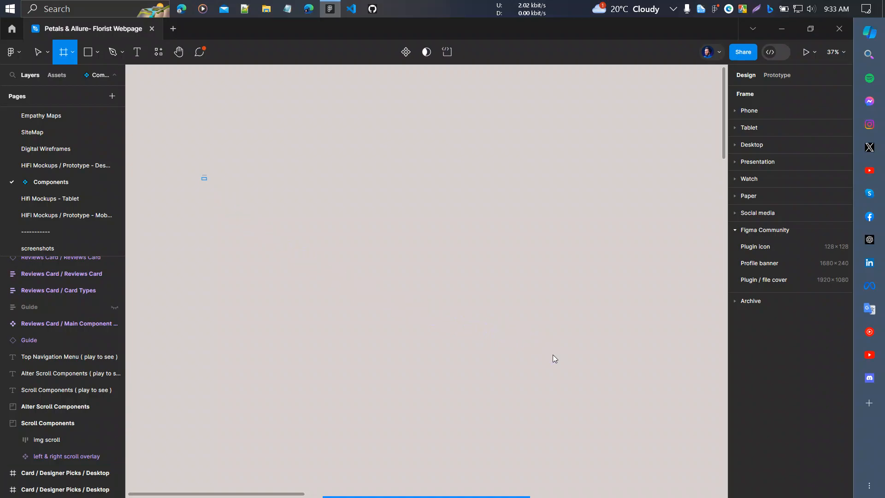
pyautogui.scroll(2, 357, 306)
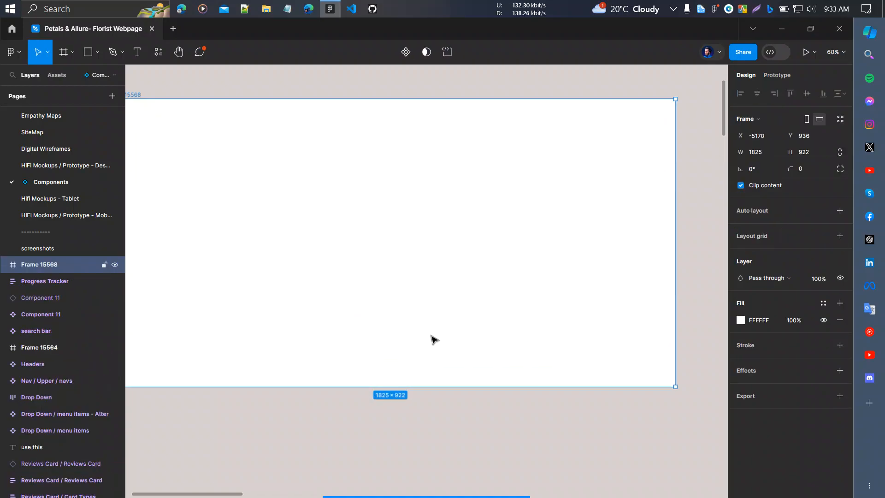
pyautogui.scroll(-1, 431, 337)
pyautogui.hscroll(-1, 431, 342)
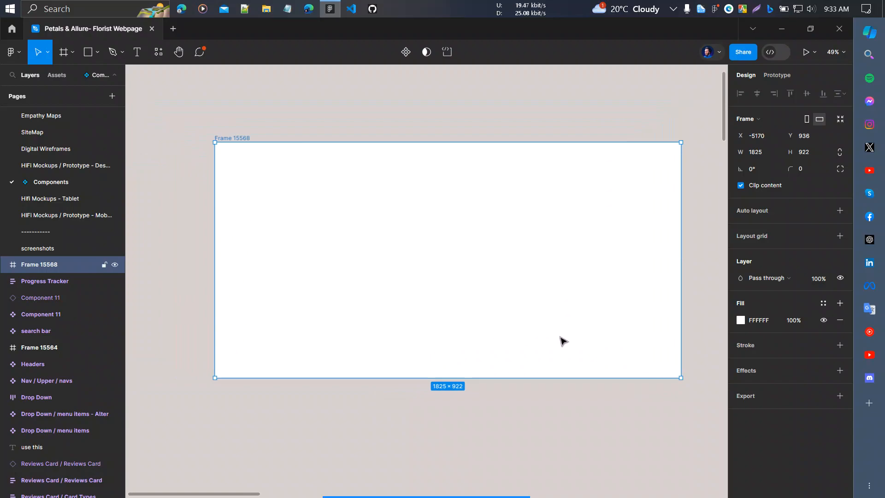
pyautogui.moveTo(530, 268); pyautogui.dragTo(508, 276)
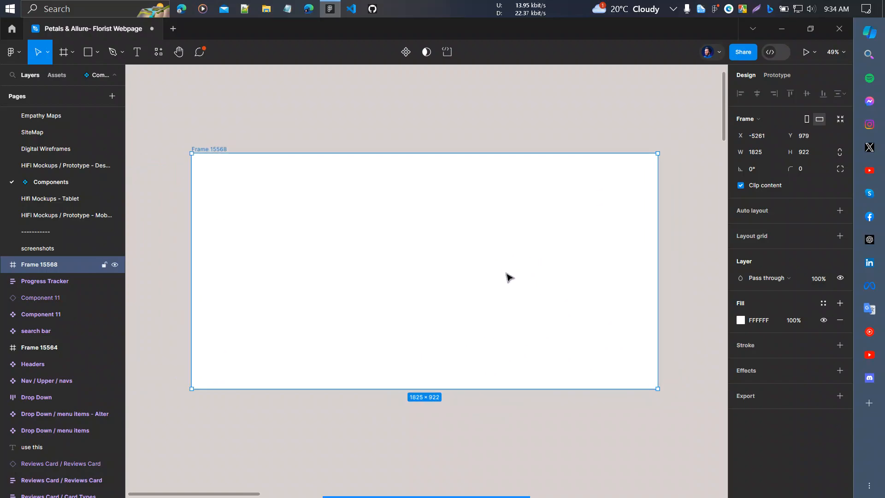
pyautogui.scroll(1, 401, 292)
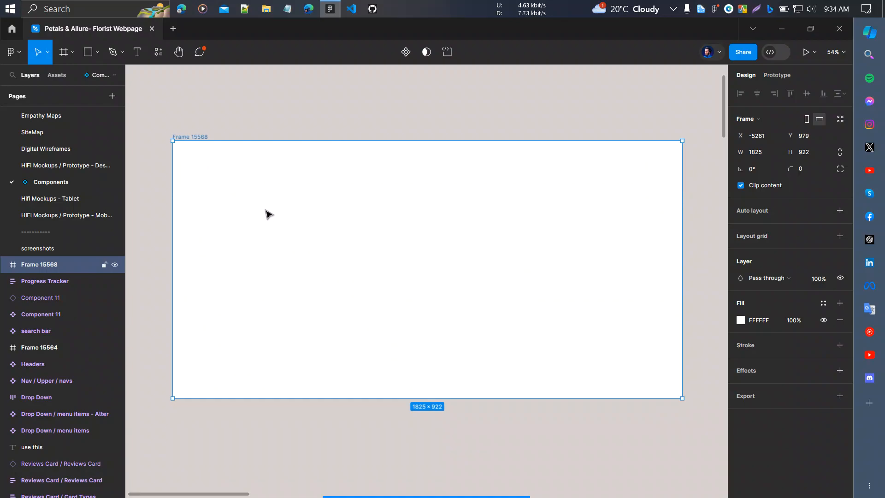
# - Add grey placeholder rectangles in the upper left of the new frame: one thick heading bar with three thinner text lines below it
pyautogui.press('r')
pyautogui.moveTo(193, 169)
pyautogui.mouseDown()
pyautogui.moveTo(352, 192)
pyautogui.moveTo(311, 200)
pyautogui.moveTo(319, 222)
pyautogui.moveTo(351, 206)
pyautogui.moveTo(302, 213)
pyautogui.moveTo(303, 231)
pyautogui.moveTo(339, 243)
pyautogui.mouseUp()
pyautogui.hotkey('ctrl', 'd')
pyautogui.click(293, 279)
pyautogui.moveTo(293, 280); pyautogui.dragTo(293, 197)
pyautogui.click(511, 289)
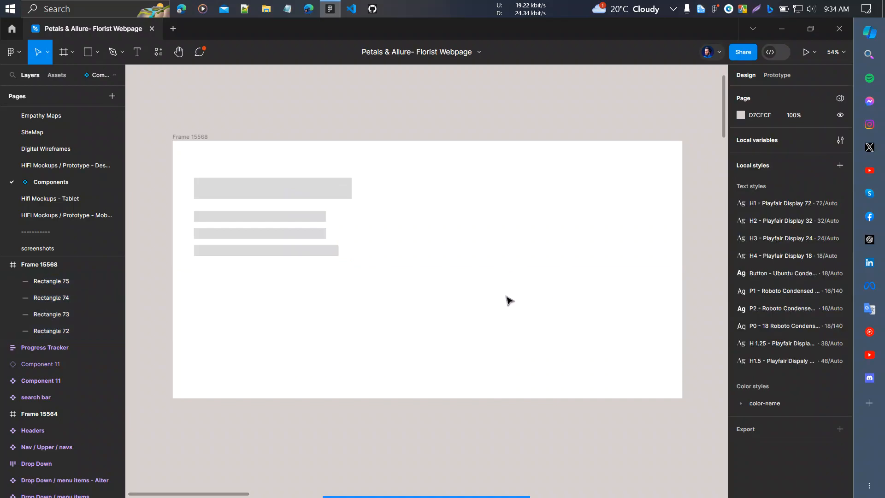
# - Draw a card frame about 410 × 571 beside the placeholder bars inside the large frame and fill it with DED7D7
pyautogui.hscroll(1, 507, 300)
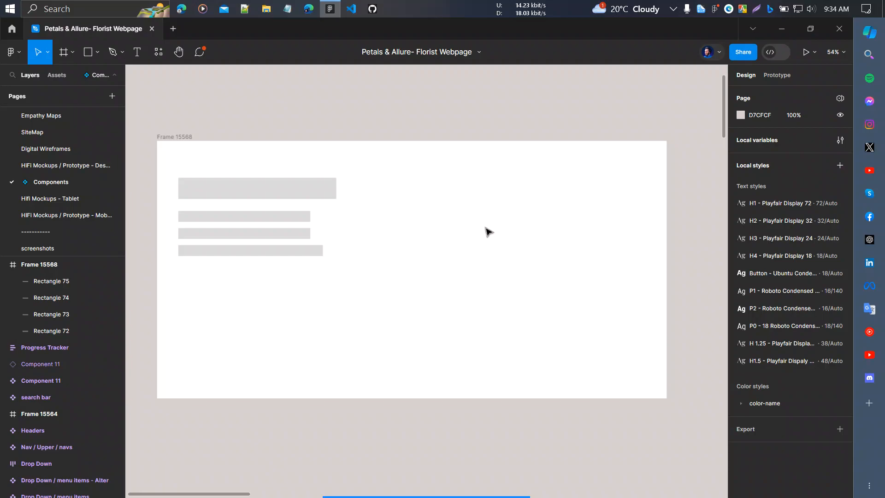
pyautogui.press('f')
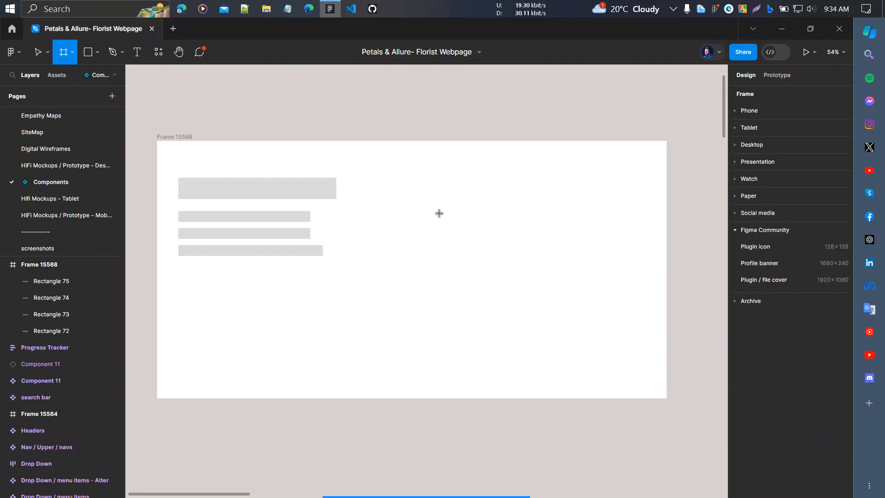
pyautogui.moveTo(428, 197); pyautogui.dragTo(543, 356)
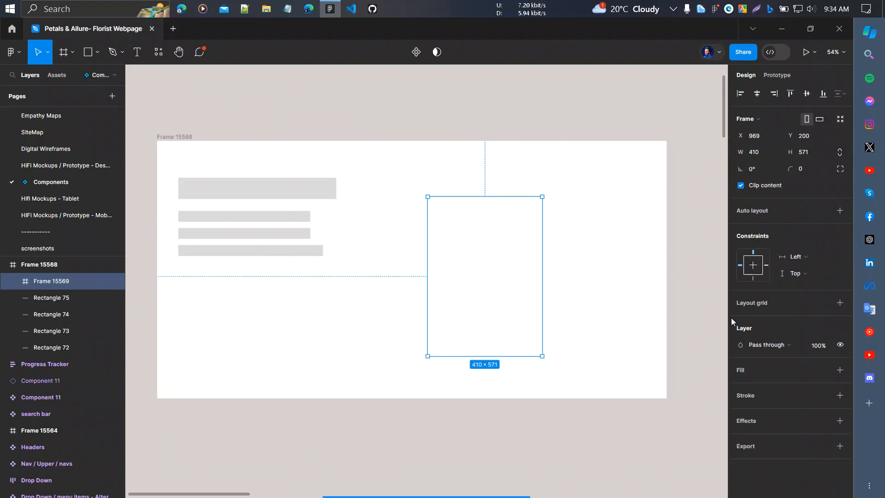
pyautogui.click(765, 372)
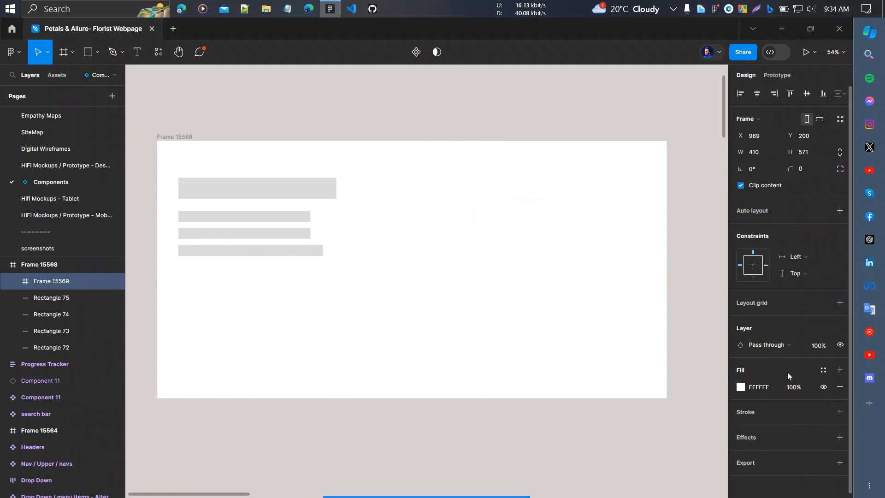
pyautogui.click(741, 386)
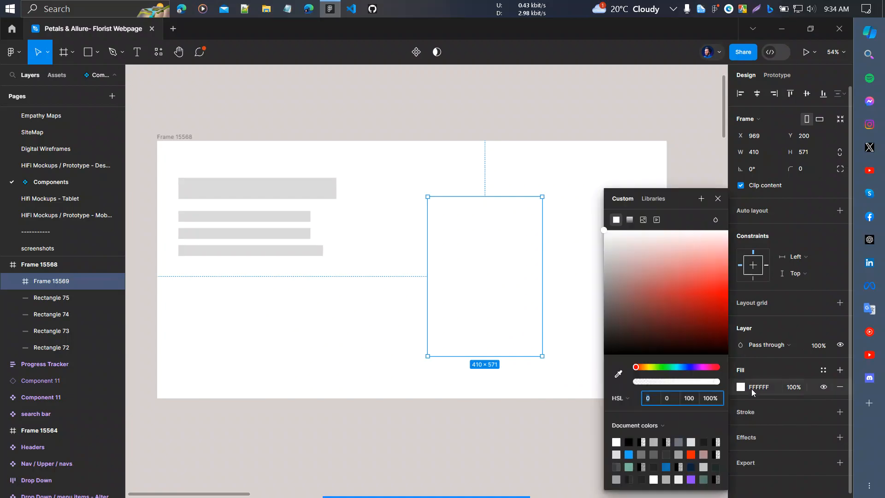
pyautogui.click(620, 250)
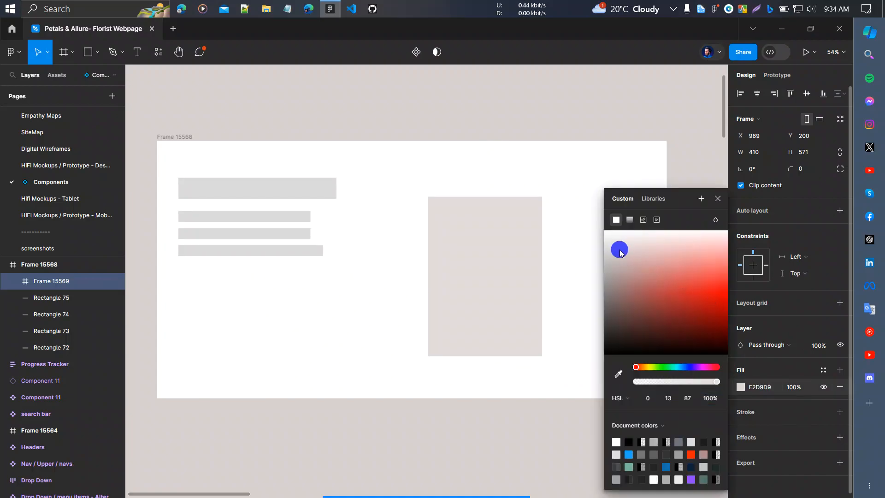
pyautogui.moveTo(619, 249); pyautogui.dragTo(616, 251)
pyautogui.click(717, 199)
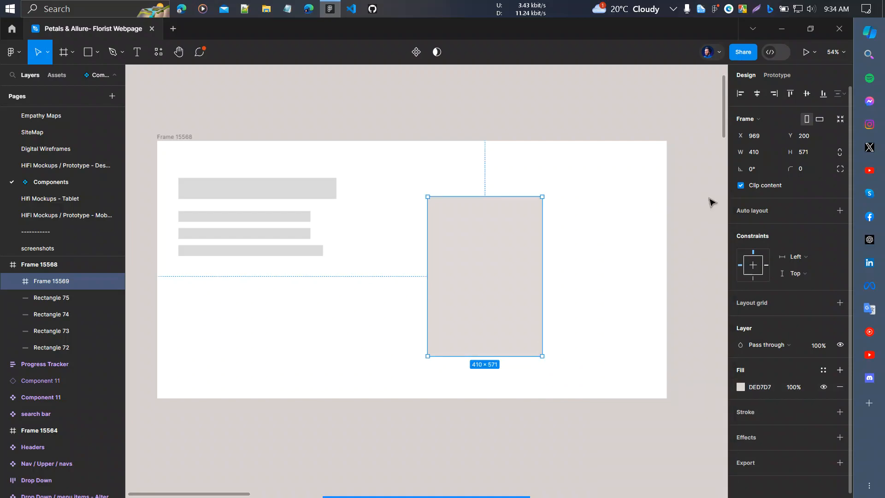
# - Draw an image rectangle about 409 × 396 across the full width of the card's upper part
pyautogui.scroll(3, 563, 321)
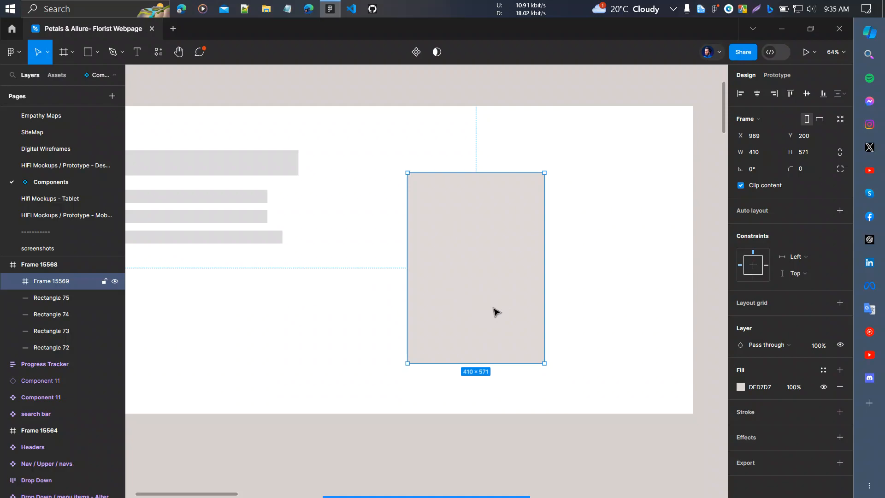
pyautogui.press('r')
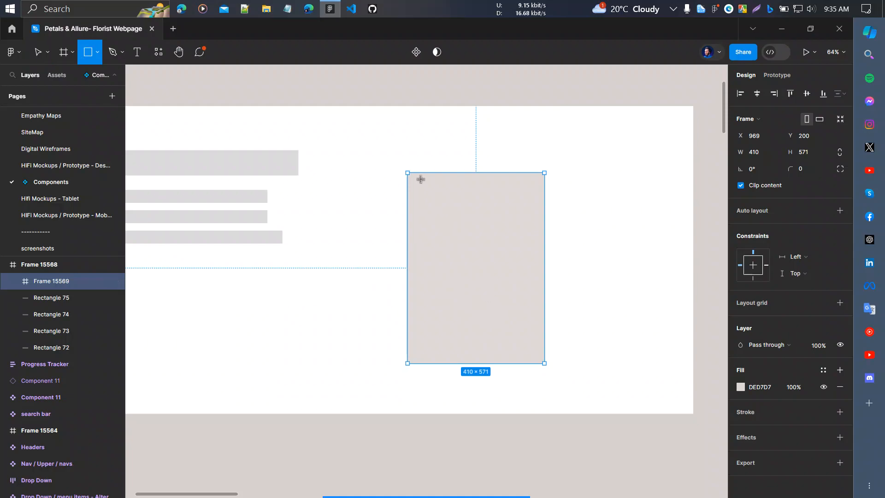
pyautogui.moveTo(408, 173); pyautogui.dragTo(544, 305)
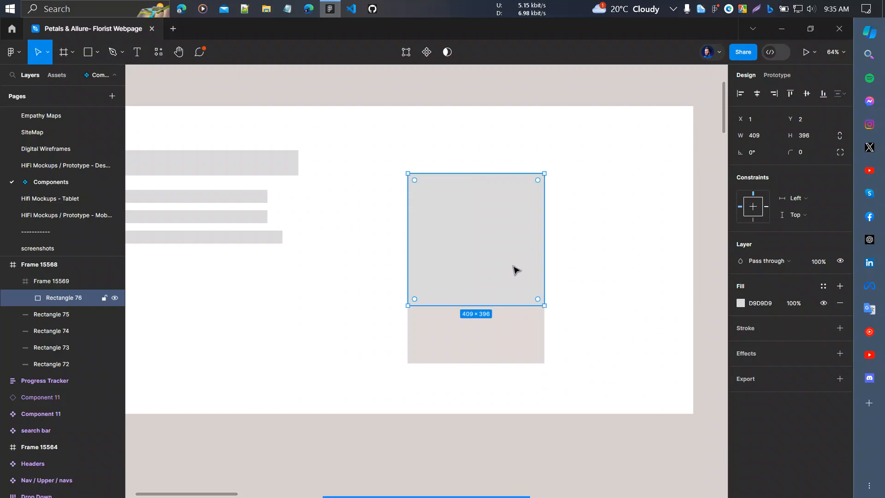
# - Search the Unsplash plugin by the photographer's name, fill the card's image rectangle with the white hibiscus photo, and close the plugin
pyautogui.click(479, 252)
pyautogui.hotkey('ctrl', '/')
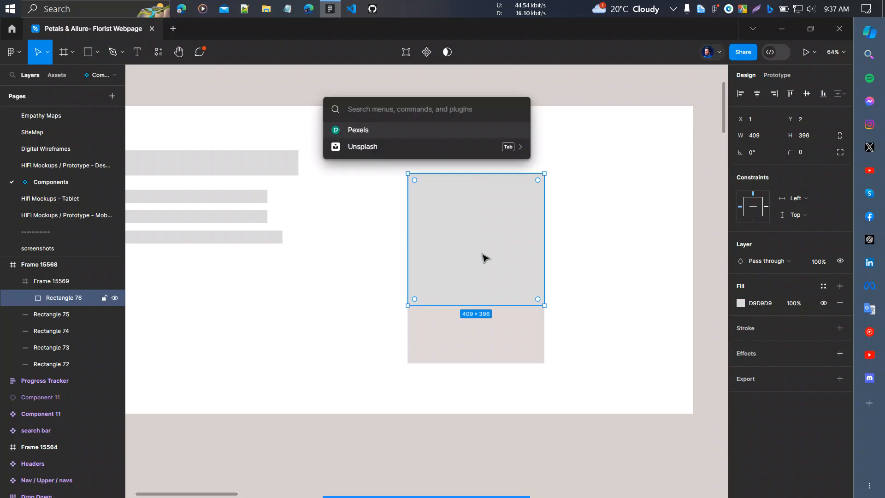
pyautogui.press('Escape')
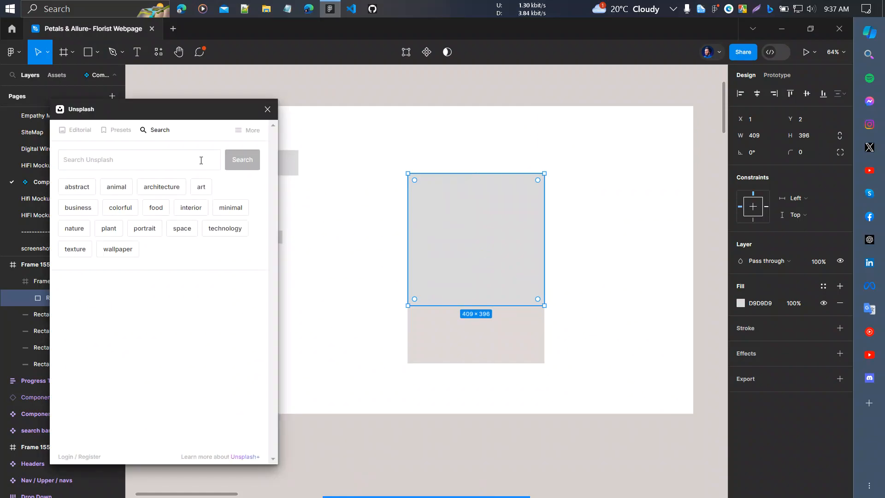
pyautogui.click(187, 159)
pyautogui.write('wow rakibul')
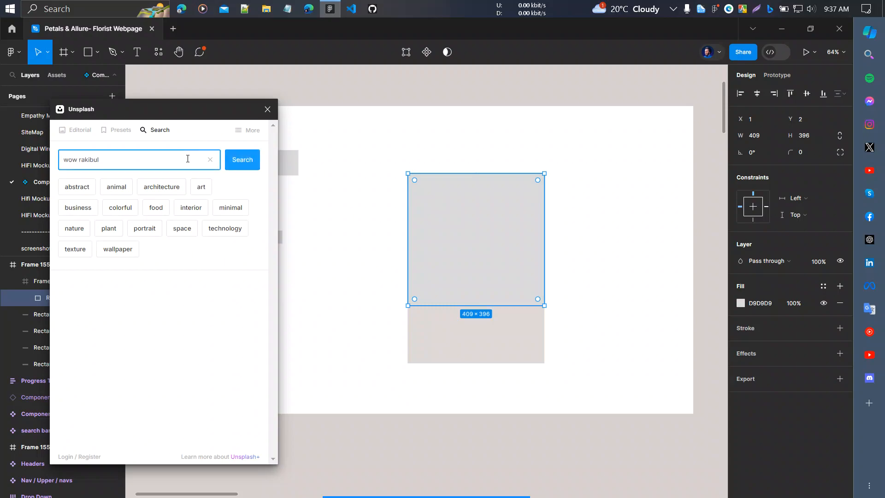
pyautogui.press('Return')
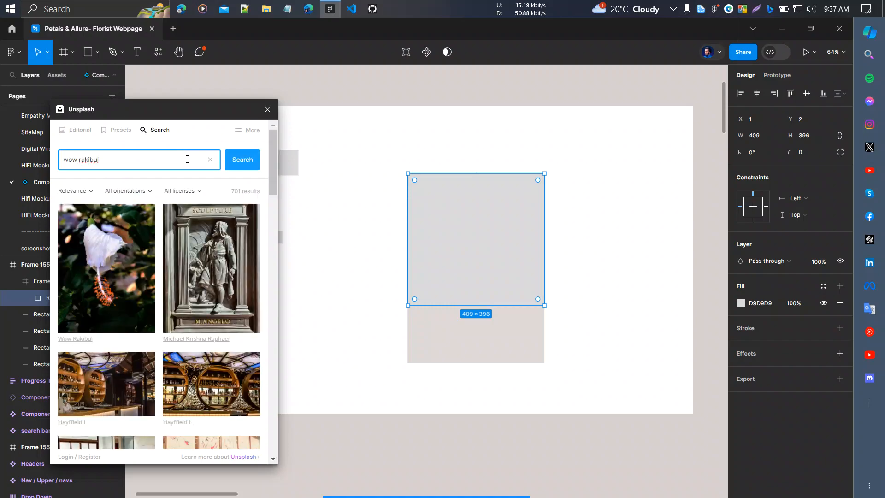
pyautogui.click(101, 276)
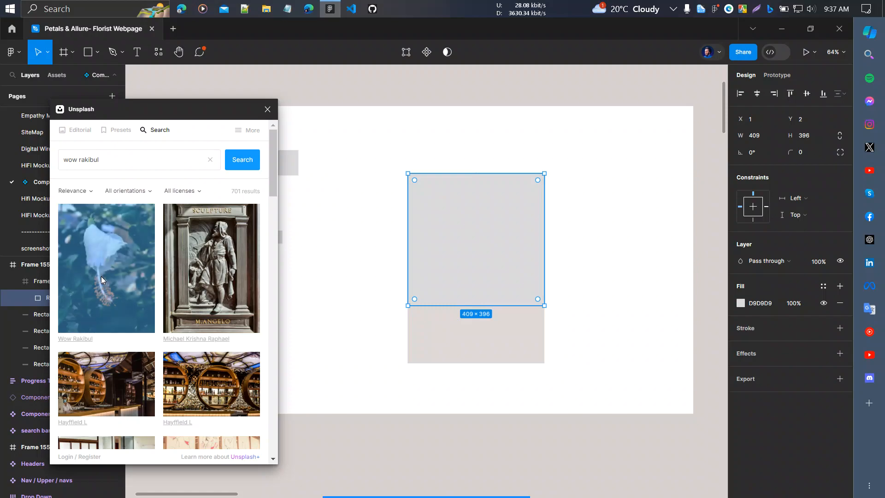
pyautogui.click(101, 277)
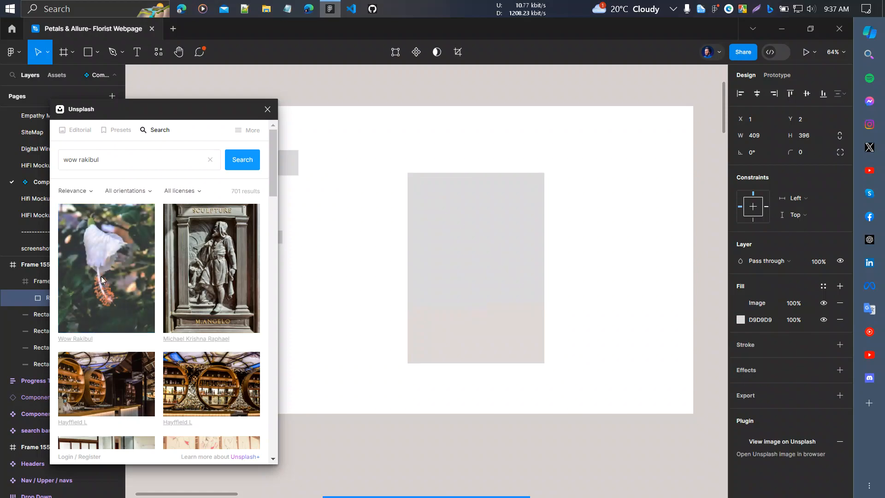
pyautogui.click(267, 108)
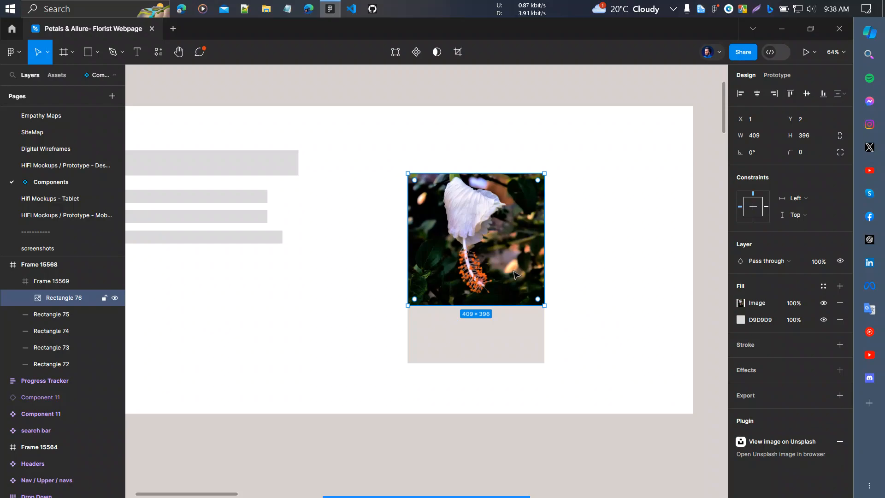
# - Draw a bar about 303 × 50 in the card's area below the photo and fill it with dark brownish grey 6F6161
pyautogui.click(510, 330)
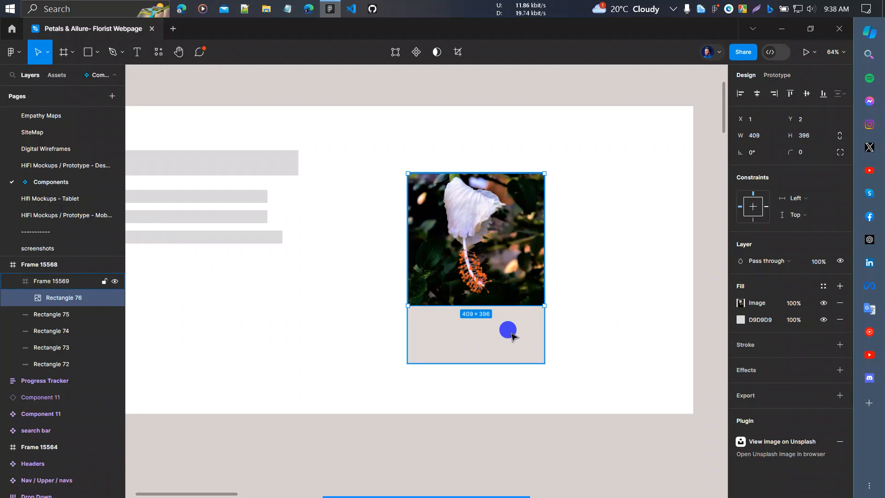
pyautogui.press('r')
pyautogui.moveTo(429, 325)
pyautogui.mouseDown()
pyautogui.moveTo(525, 333)
pyautogui.moveTo(535, 351)
pyautogui.moveTo(531, 342)
pyautogui.mouseUp()
pyautogui.click(619, 339)
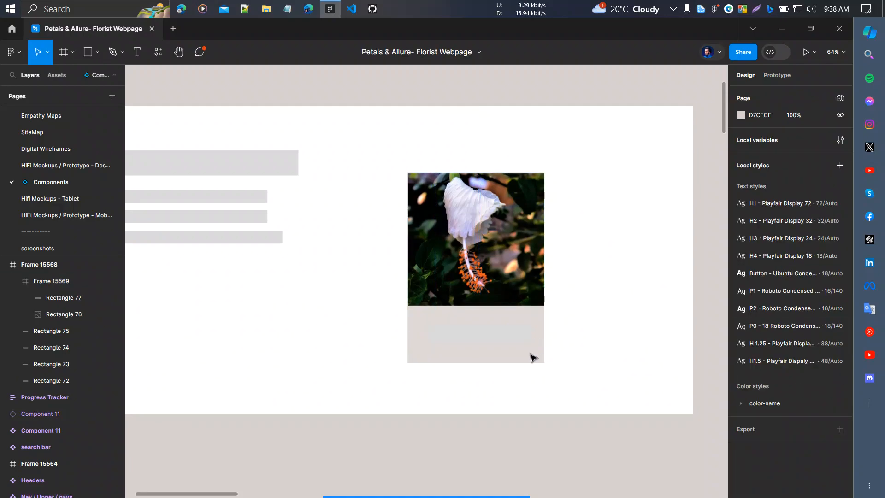
pyautogui.click(488, 332)
pyautogui.click(766, 305)
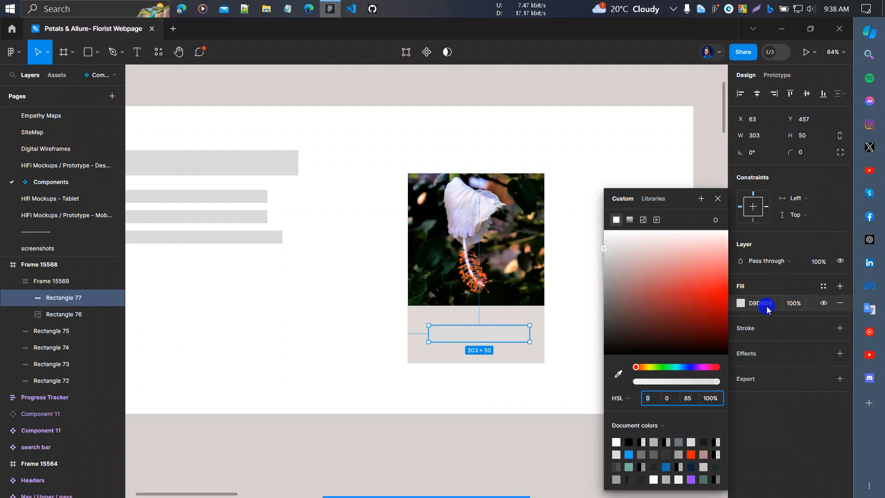
pyautogui.moveTo(620, 299)
pyautogui.mouseDown()
pyautogui.moveTo(616, 292)
pyautogui.moveTo(613, 306)
pyautogui.mouseUp()
pyautogui.click(571, 298)
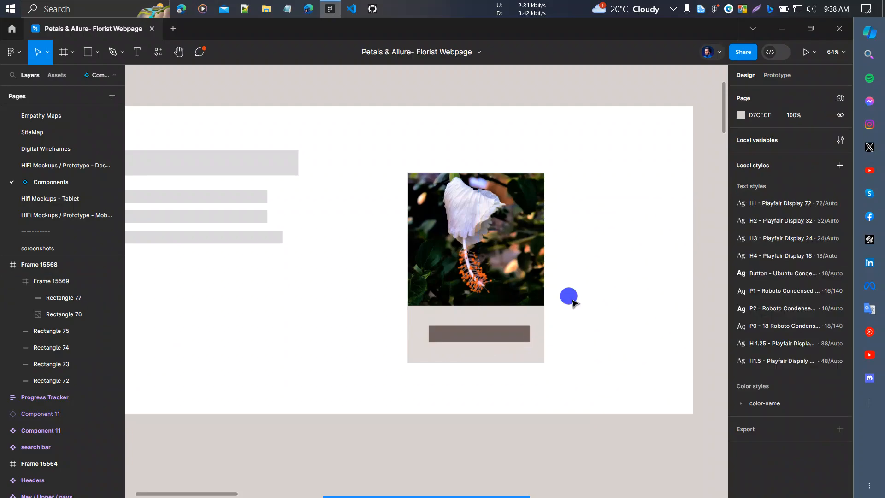
# - Set the card frame's corner radius to 24 and place a copy of the card to its right with a 24 px gap
pyautogui.hscroll(2, 570, 310)
pyautogui.click(513, 348)
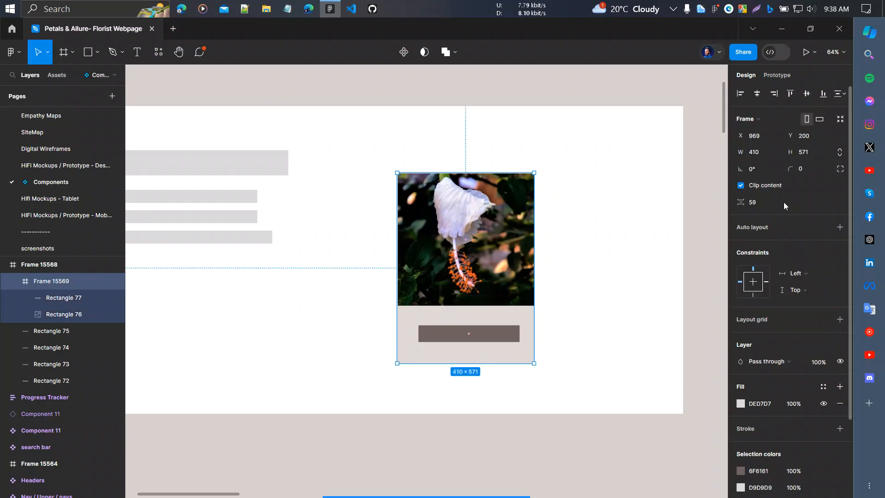
pyautogui.moveTo(792, 168); pyautogui.dragTo(807, 166)
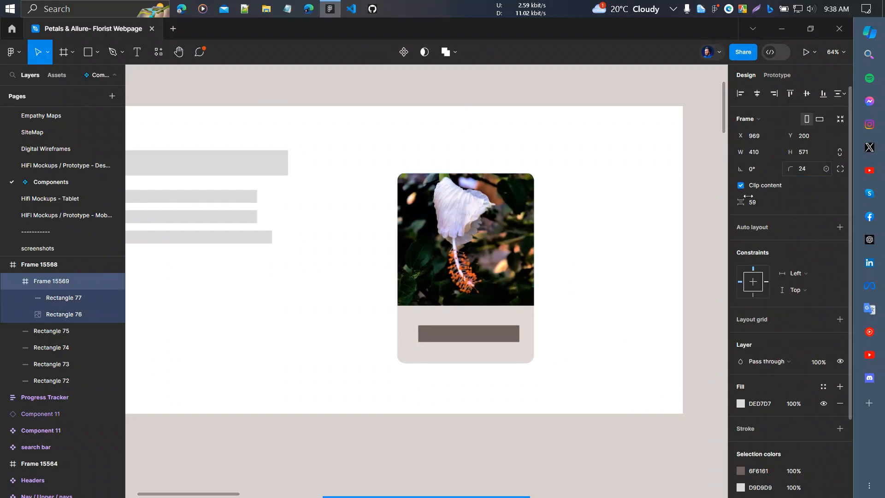
pyautogui.click(574, 346)
pyautogui.click(521, 343)
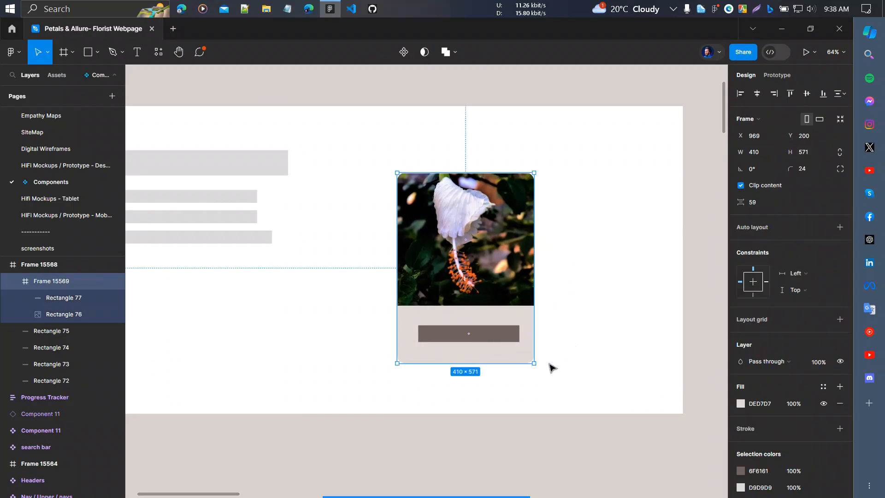
pyautogui.moveTo(445, 312); pyautogui.dragTo(579, 313)
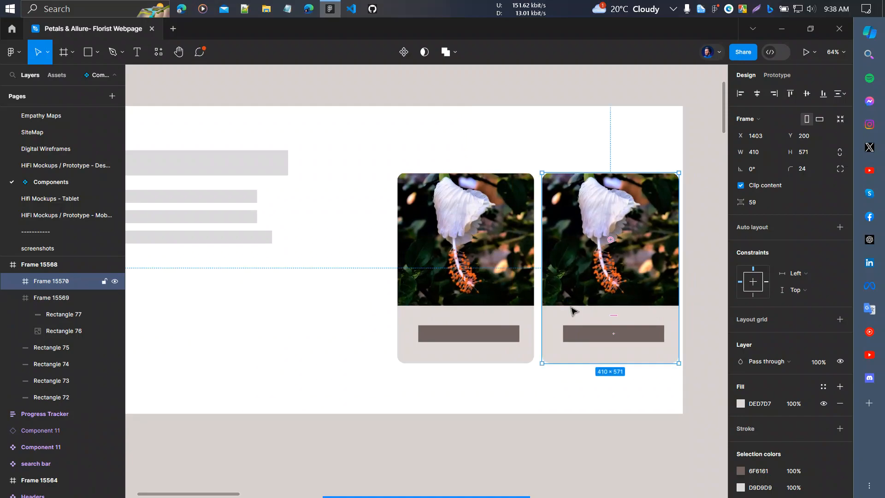
# - Turn off Clip content for the large 1825 × 922 frame
pyautogui.click(565, 399)
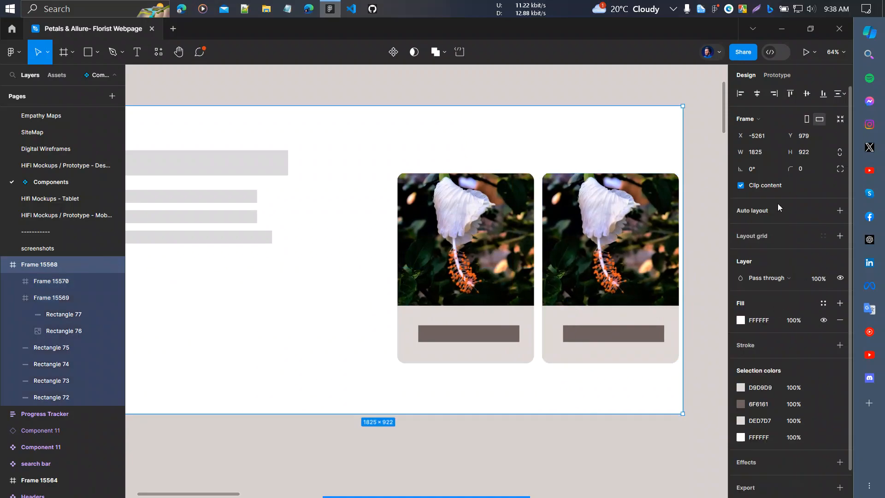
pyautogui.hscroll(3, 544, 258)
pyautogui.click(593, 352)
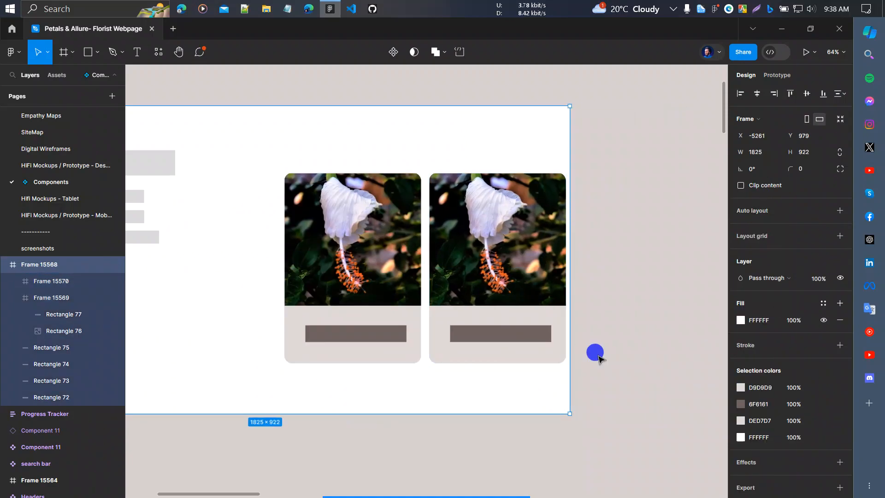
# - Wrap the two flower cards together in a horizontal auto layout frame with 24 spacing
pyautogui.click(485, 294)
pyautogui.keyDown('shift'); pyautogui.click(385, 297); pyautogui.keyUp('shift')
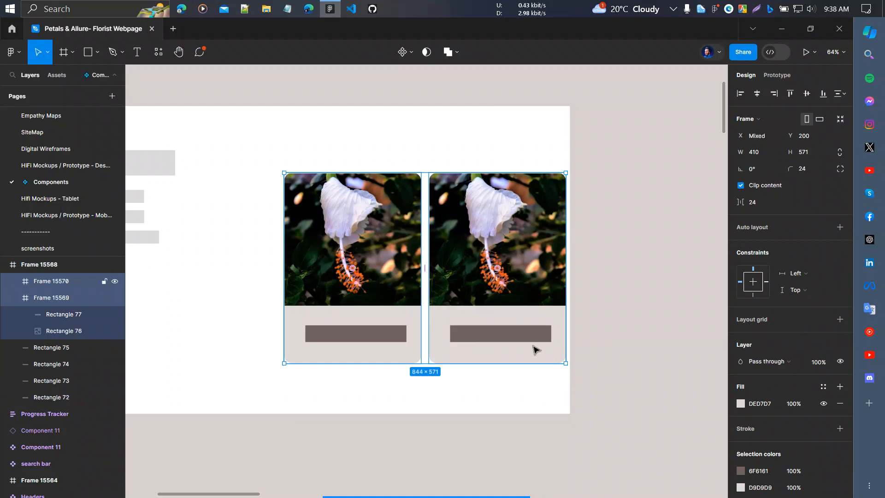
pyautogui.hotkey('shift', 'a')
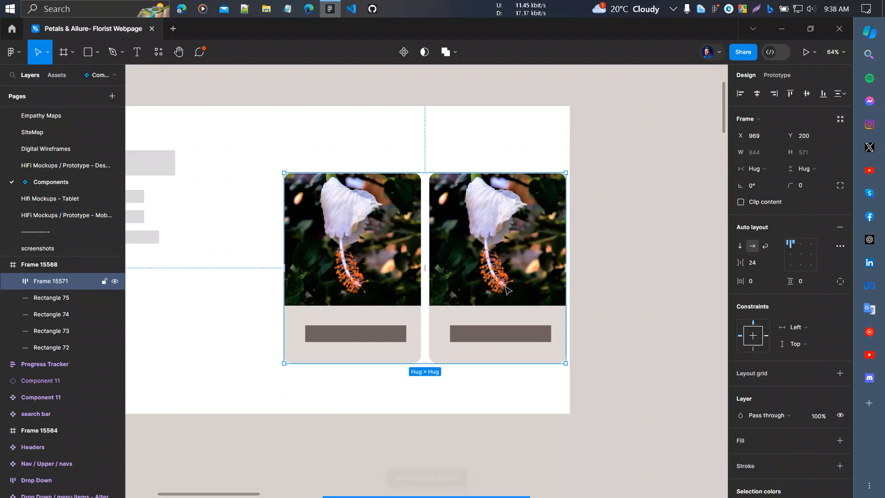
# - Duplicate the second card three times inside the auto layout row to make five cards
pyautogui.doubleClick(507, 290)
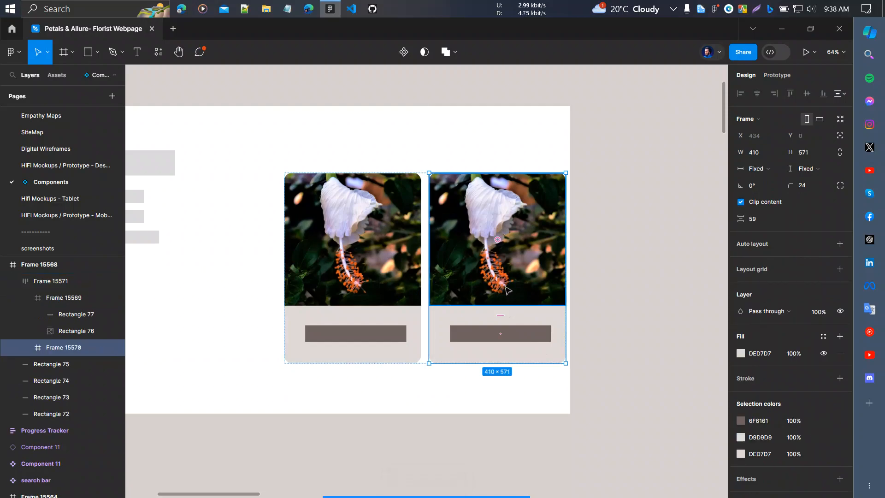
pyautogui.hotkey('ctrl', 'd')
pyautogui.scroll(-3, 507, 290)
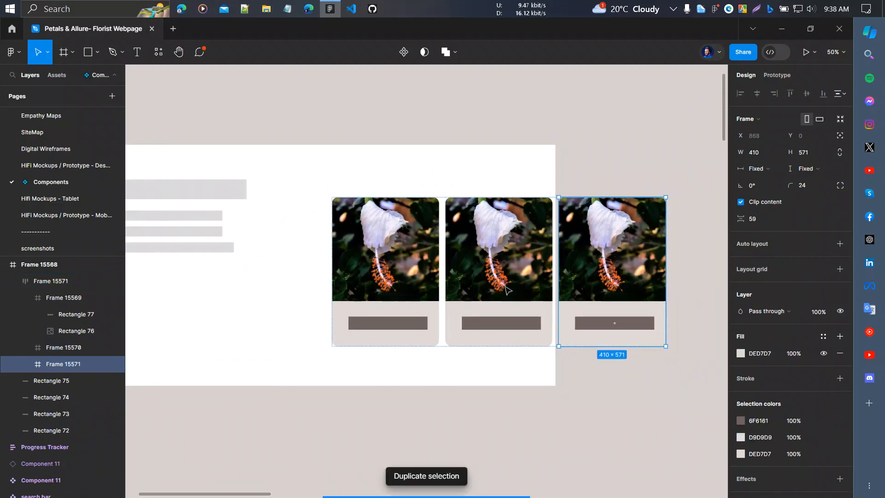
pyautogui.hscroll(2, 505, 288)
pyautogui.hotkey('ctrl', 'd')
pyautogui.hotkey('ctrl', 'd')
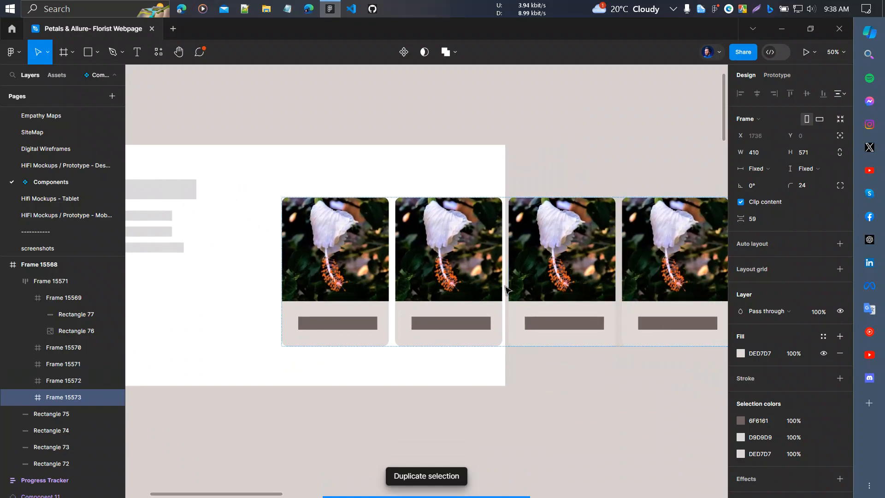
# - Fill the second card's image with the white-background green seedling photo from an Unsplash "plant" search
pyautogui.scroll(-2, 505, 290)
pyautogui.hscroll(1, 507, 300)
pyautogui.hscroll(3, 506, 300)
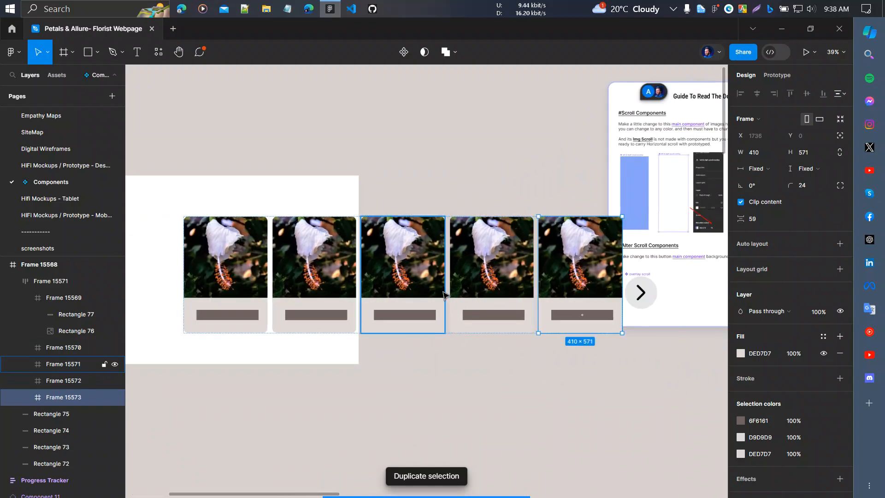
pyautogui.keyDown('ctrl'); pyautogui.click(324, 264); pyautogui.keyUp('ctrl')
pyautogui.hotkey('ctrl', '/')
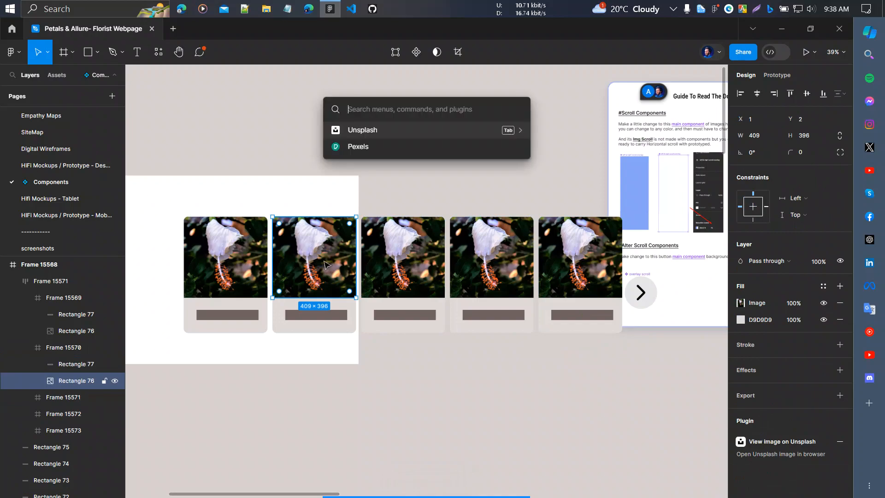
pyautogui.press('Escape')
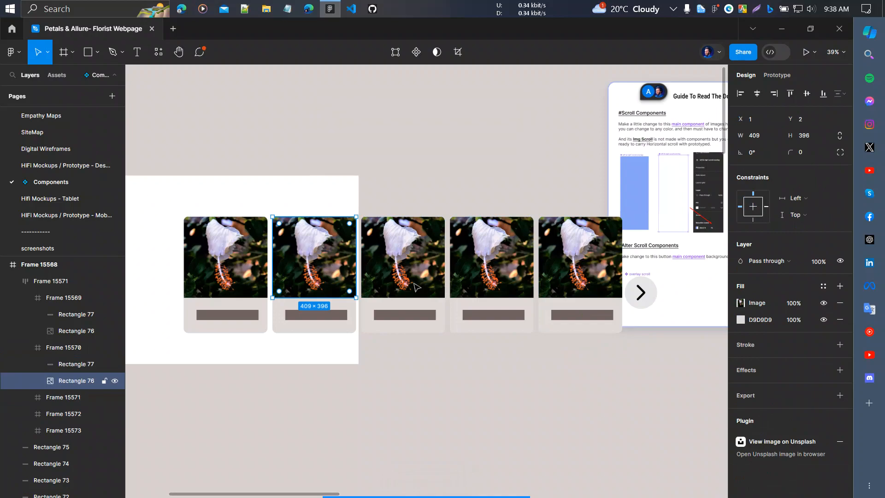
pyautogui.hscroll(-5, 412, 287)
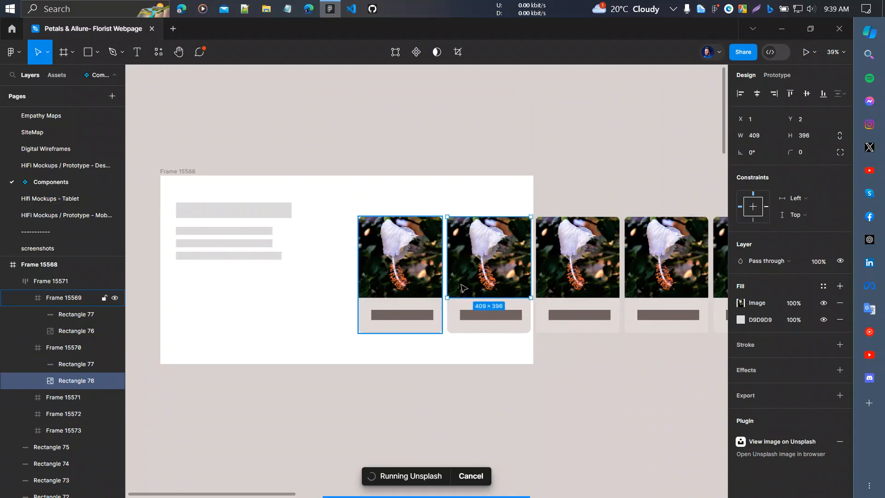
pyautogui.scroll(3, 463, 288)
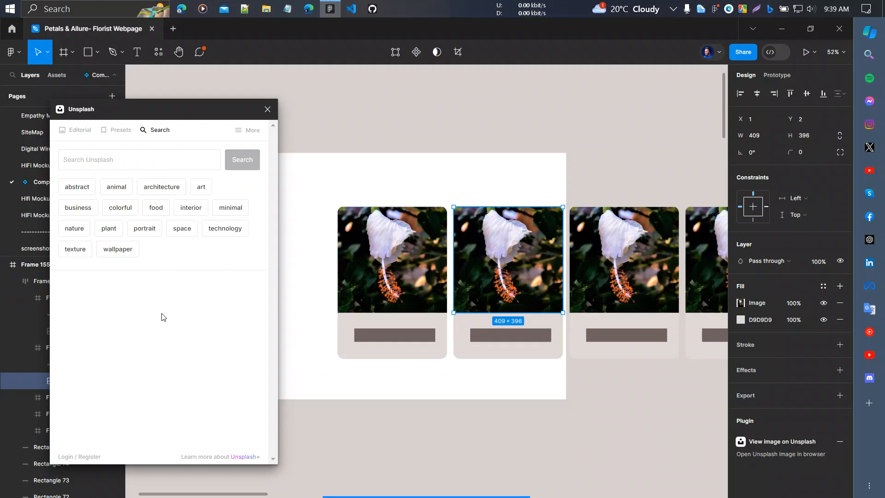
pyautogui.click(115, 229)
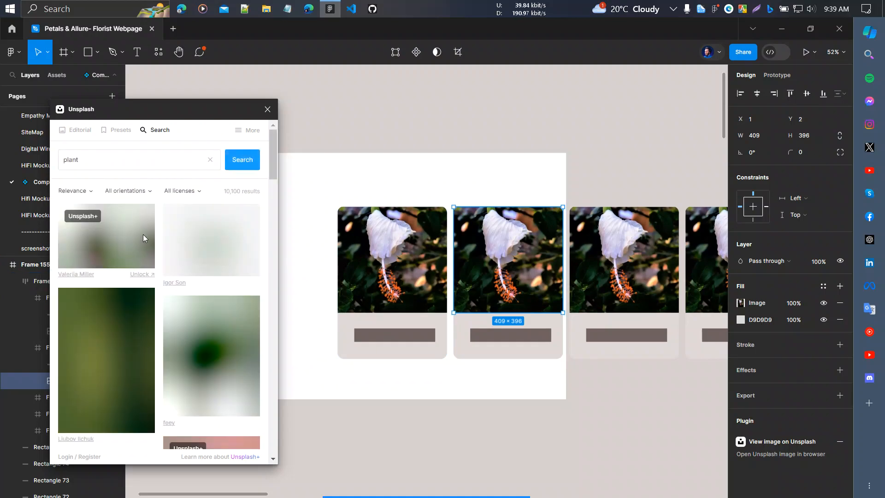
pyautogui.click(210, 242)
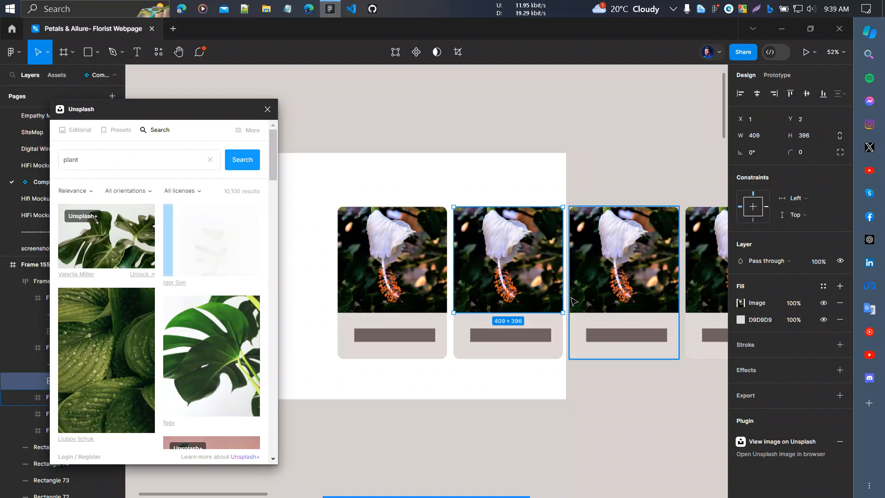
# - Fill the third card's image with the large monstera leaf photo from the Unsplash "plant" results
pyautogui.hscroll(5, 561, 302)
pyautogui.hscroll(-1, 561, 302)
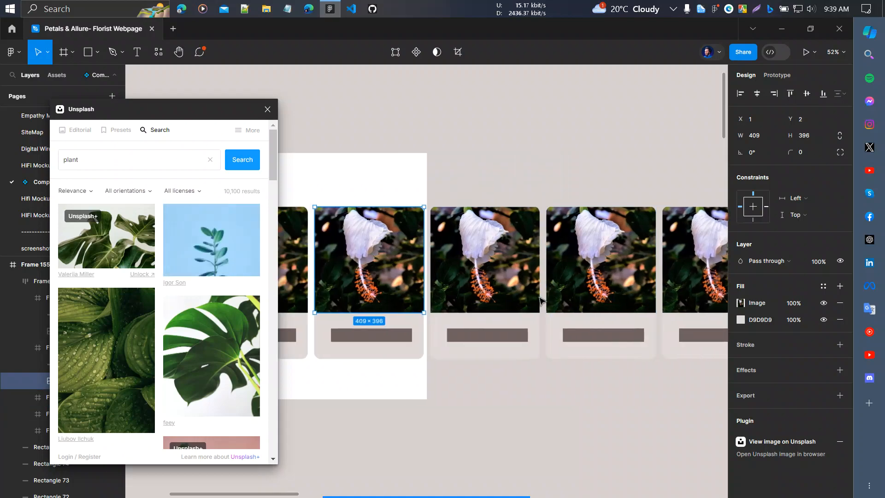
pyautogui.click(505, 271)
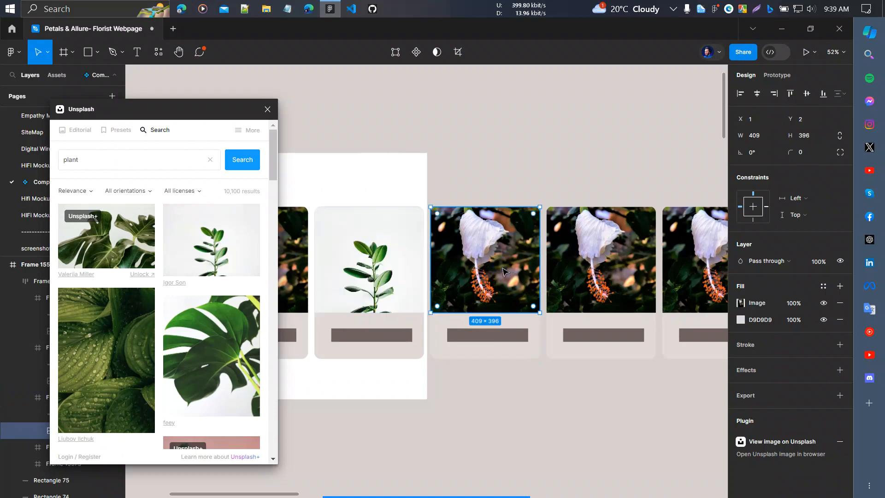
pyautogui.click(207, 367)
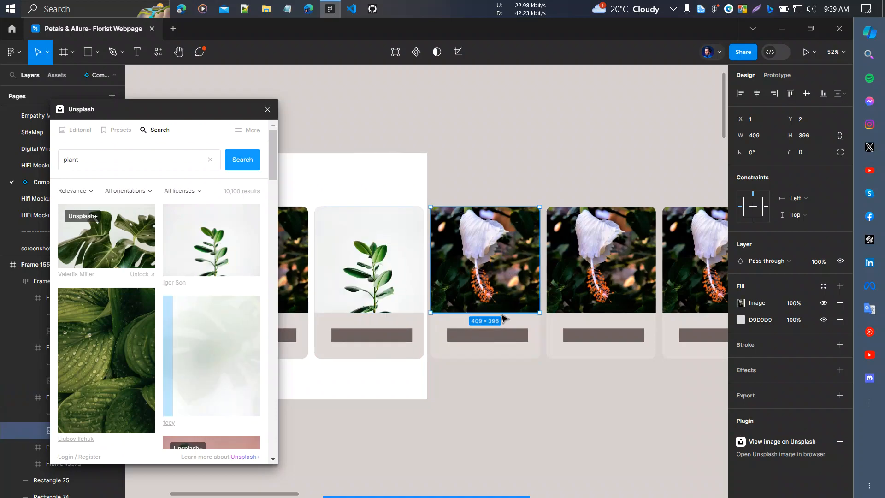
# - Fill the fourth card's image with the red-leaf photo and the fifth card's with the broad green-leaf plant photo
pyautogui.hscroll(5, 585, 290)
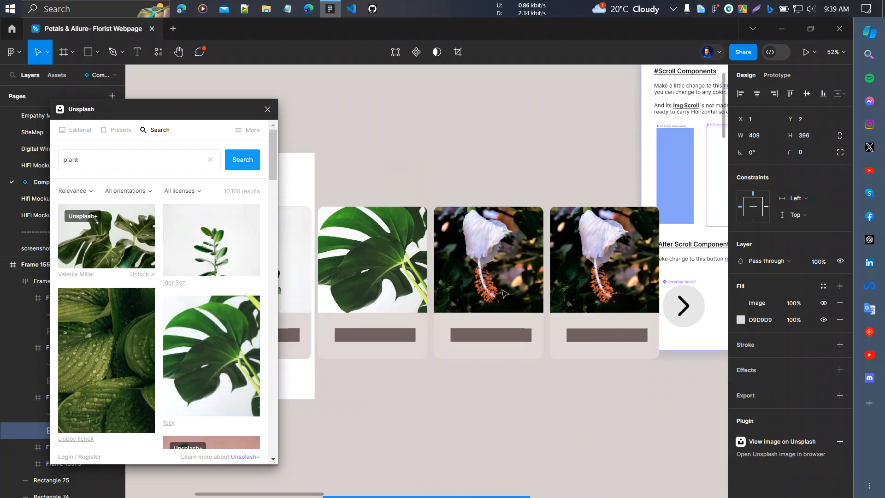
pyautogui.click(504, 285)
pyautogui.scroll(-5, 167, 341)
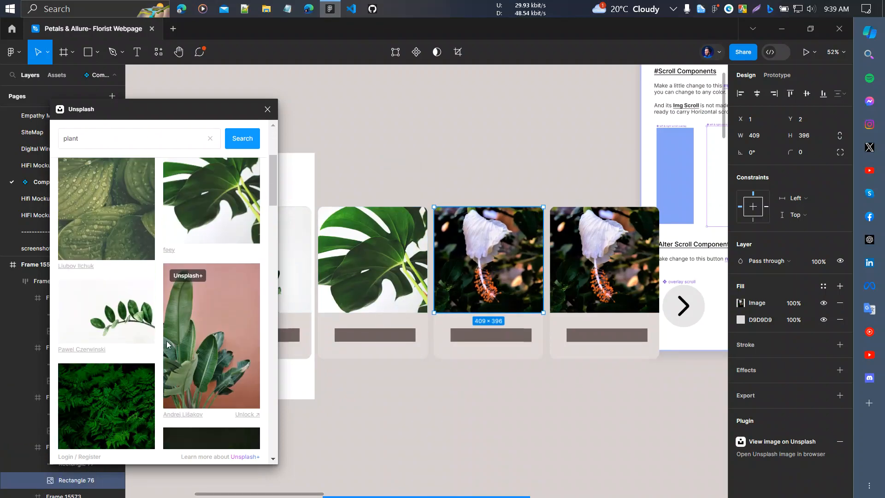
pyautogui.click(216, 245)
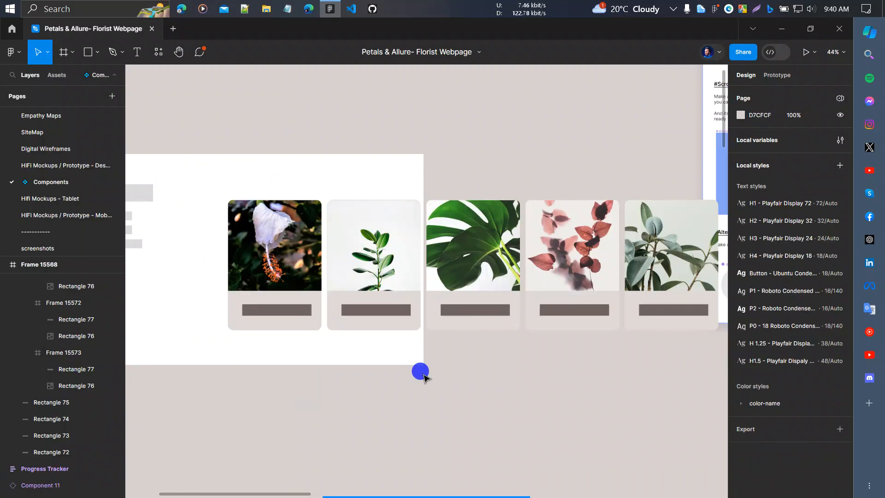
# - Remove the auto layout from the five-card row and narrow its frame to 856 px, ending at the white frame's edge
pyautogui.hscroll(3, 413, 361)
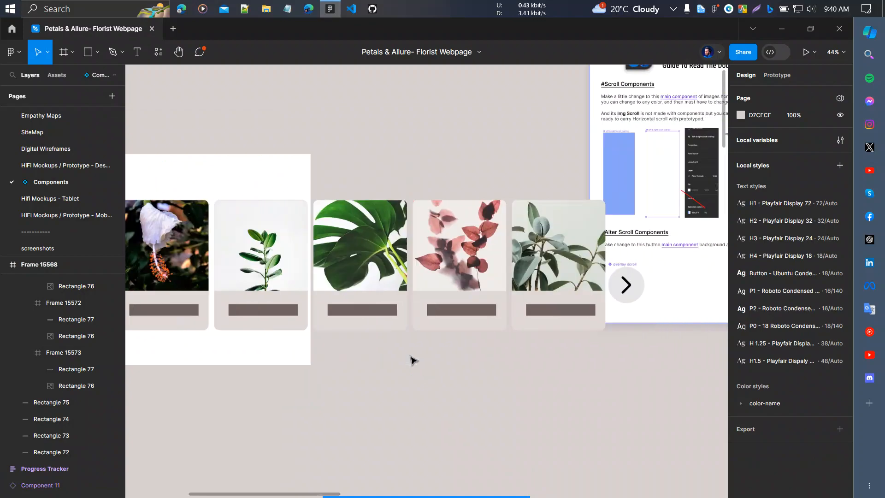
pyautogui.hscroll(-6, 518, 352)
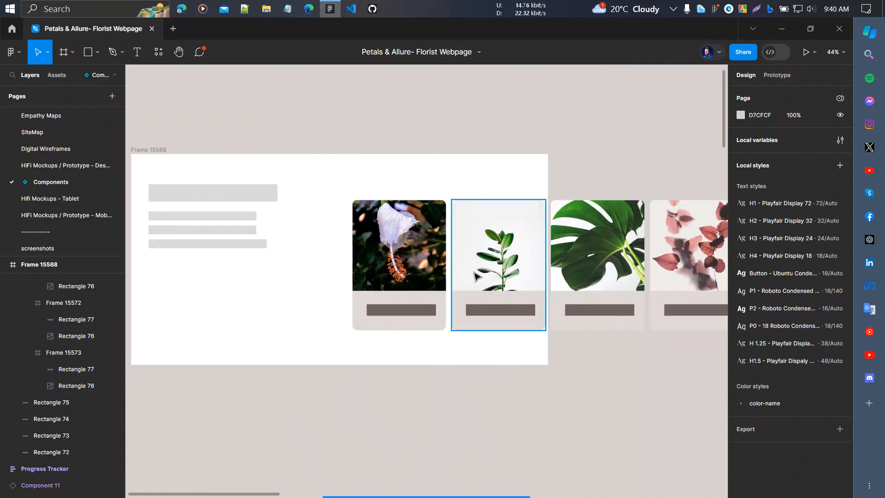
pyautogui.hscroll(3, 579, 326)
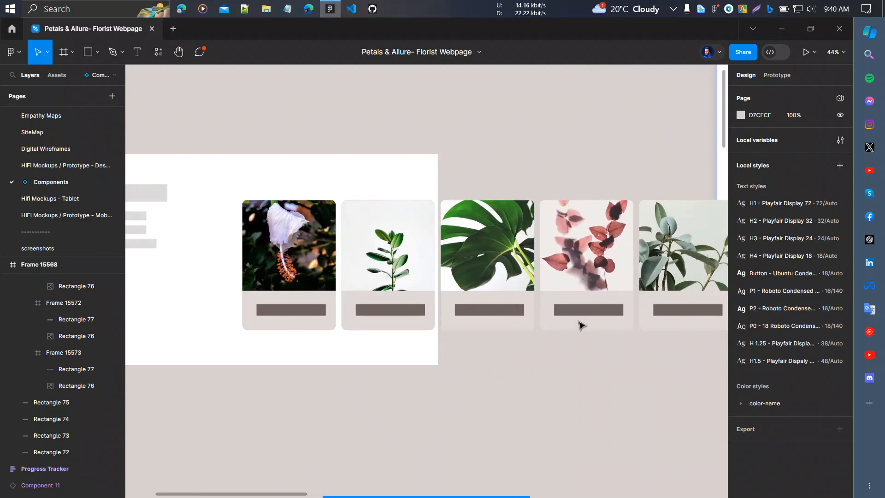
pyautogui.hscroll(-3, 352, 310)
pyautogui.keyDown('ctrl'); pyautogui.scroll(2, 348, 308); pyautogui.keyUp('ctrl')
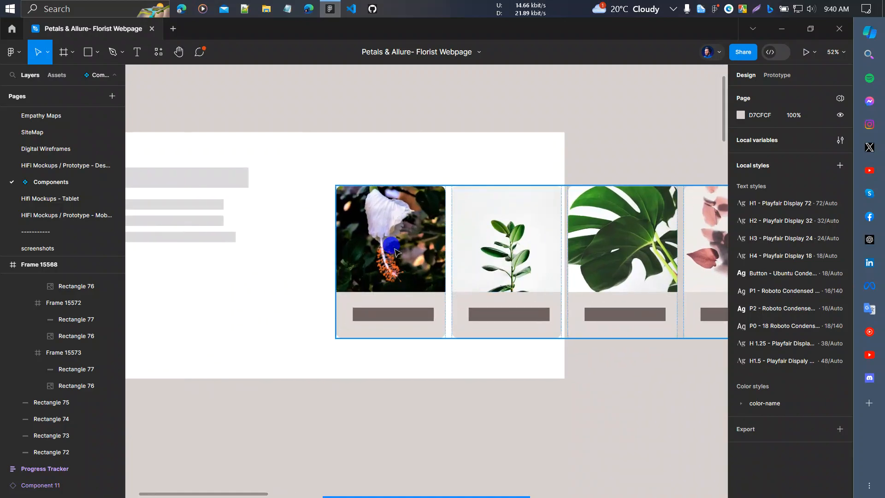
pyautogui.click(385, 240)
pyautogui.hscroll(1, 423, 259)
pyautogui.hscroll(3, 423, 261)
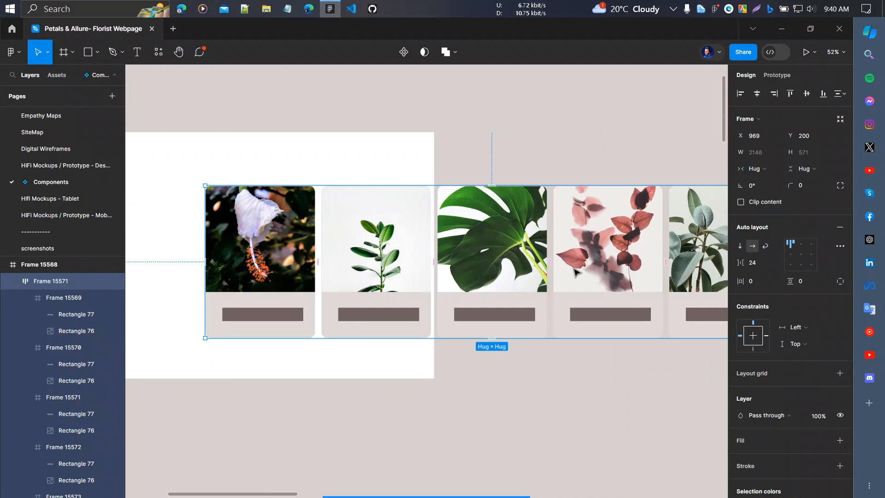
pyautogui.keyDown('ctrl'); pyautogui.scroll(-2, 425, 272); pyautogui.keyUp('ctrl')
pyautogui.hscroll(3, 426, 277)
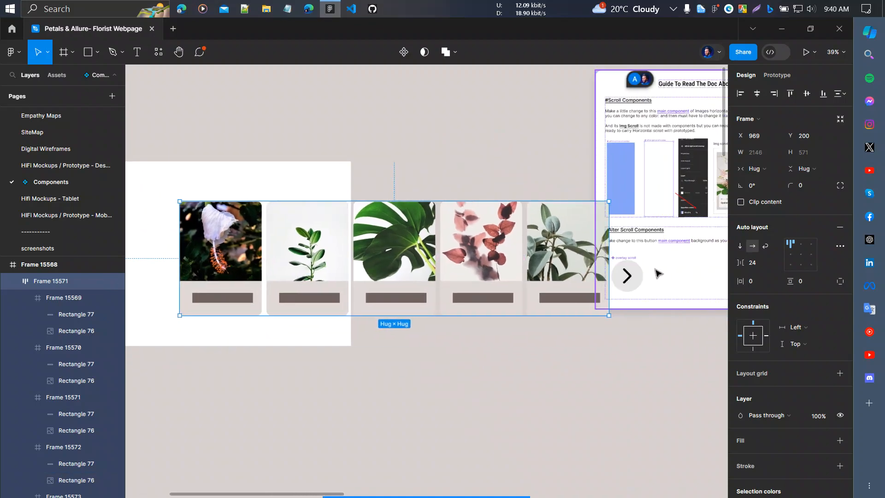
pyautogui.click(839, 228)
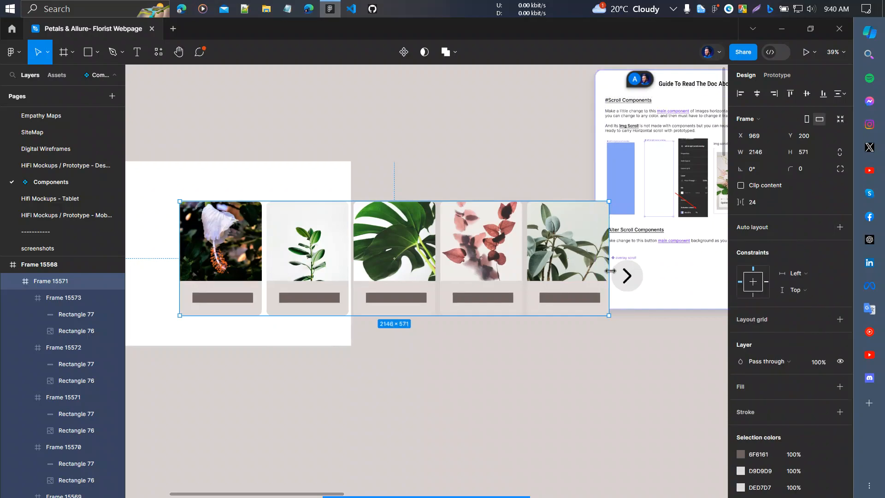
pyautogui.moveTo(599, 258); pyautogui.dragTo(351, 265)
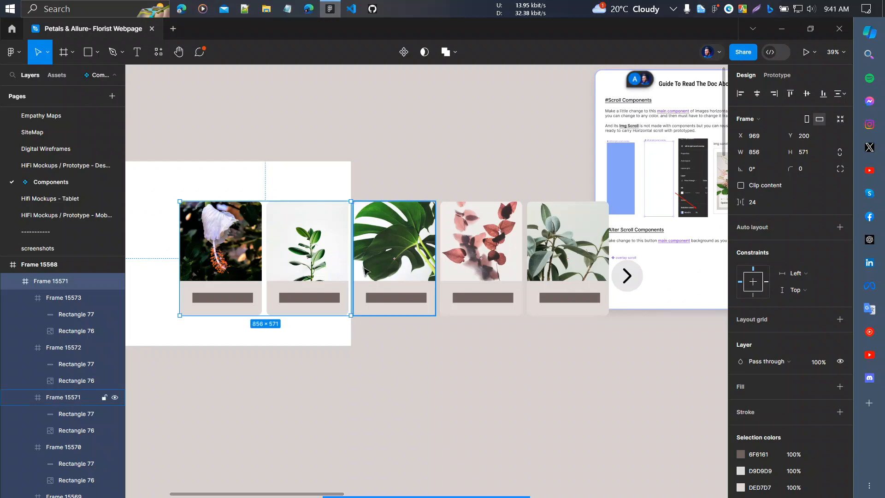
# - Move the card row out of the white frame onto the empty canvas below it
pyautogui.hscroll(-4, 366, 299)
pyautogui.scroll(-5, 368, 301)
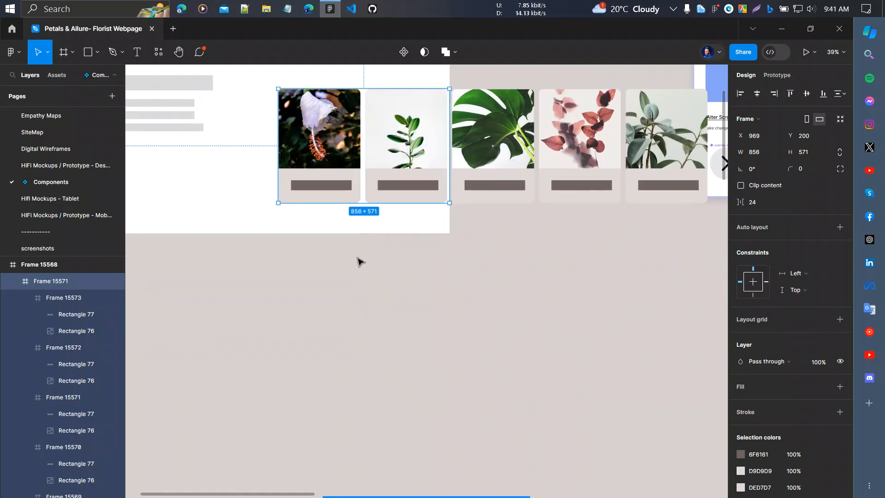
pyautogui.scroll(-2, 381, 243)
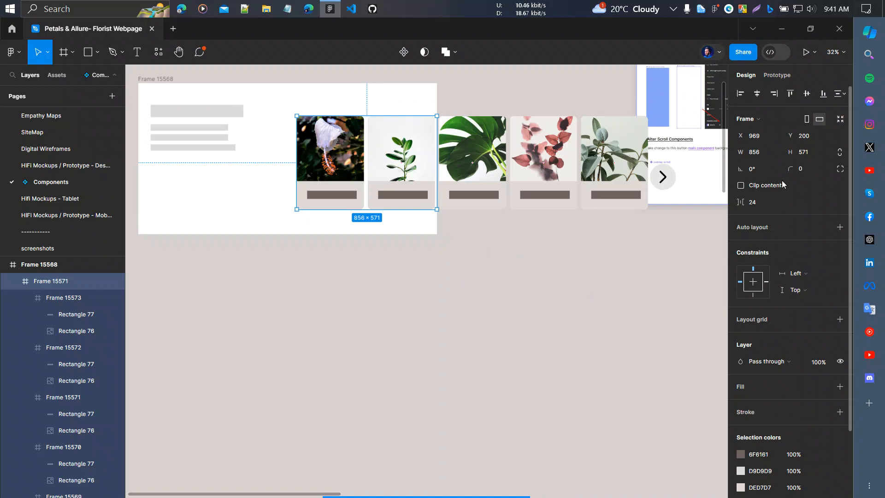
pyautogui.scroll(-2, 369, 239)
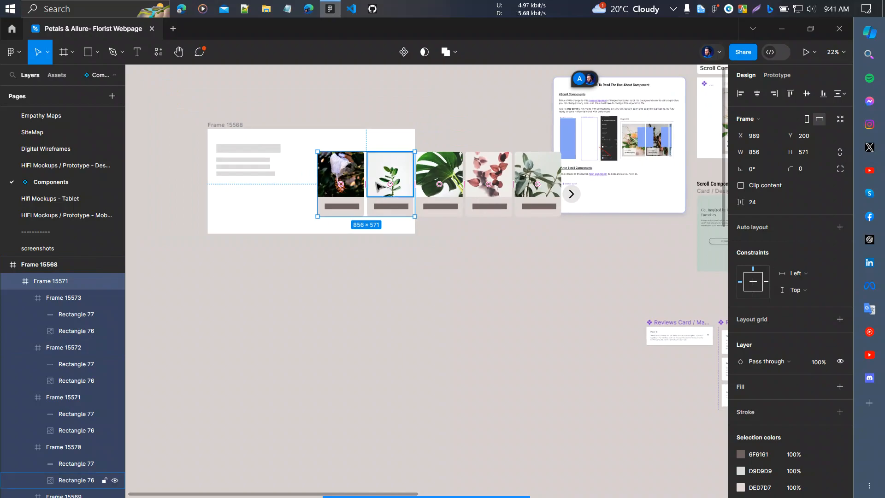
pyautogui.click(362, 320)
pyautogui.scroll(3, 368, 294)
pyautogui.hscroll(-1, 369, 294)
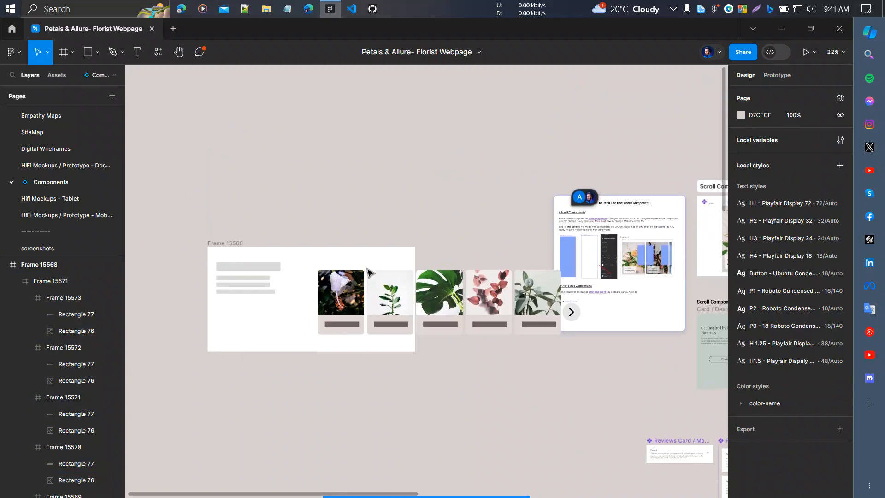
pyautogui.scroll(-2, 394, 268)
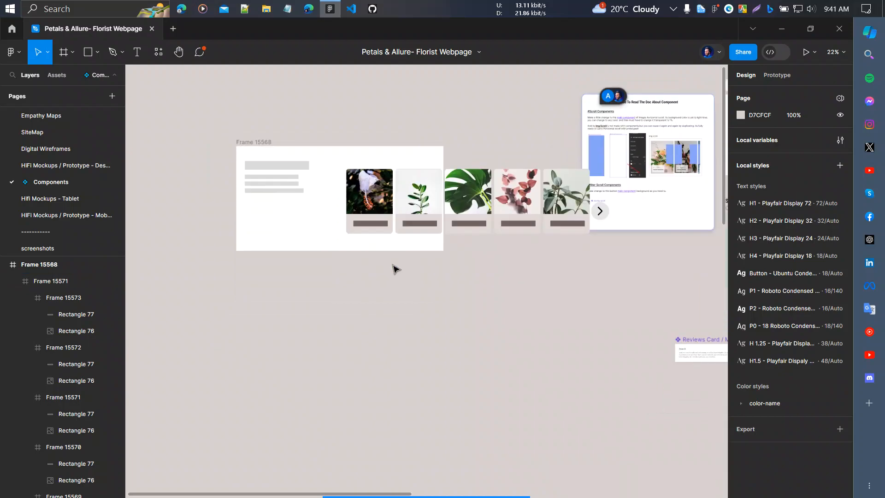
pyautogui.click(399, 196)
pyautogui.moveTo(402, 184); pyautogui.dragTo(253, 314)
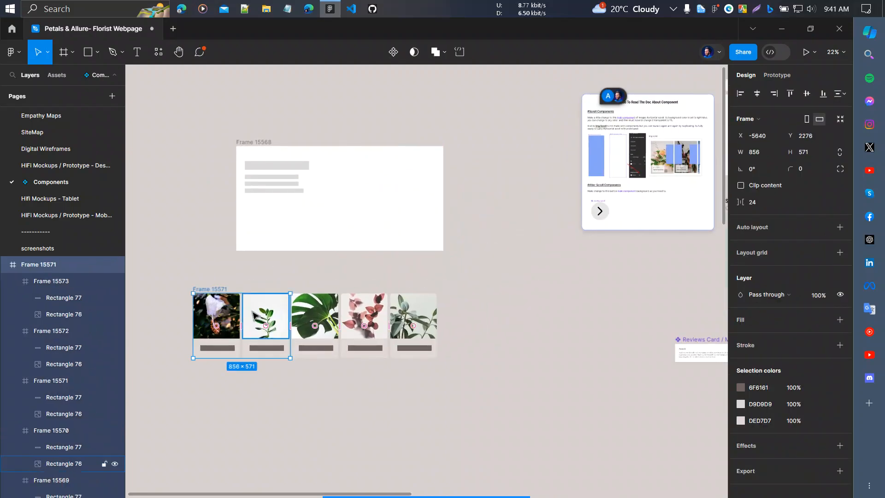
# - Set the card-row frame's prototype scroll overflow to Horizontal
pyautogui.hscroll(-1, 253, 315)
pyautogui.scroll(4, 230, 417)
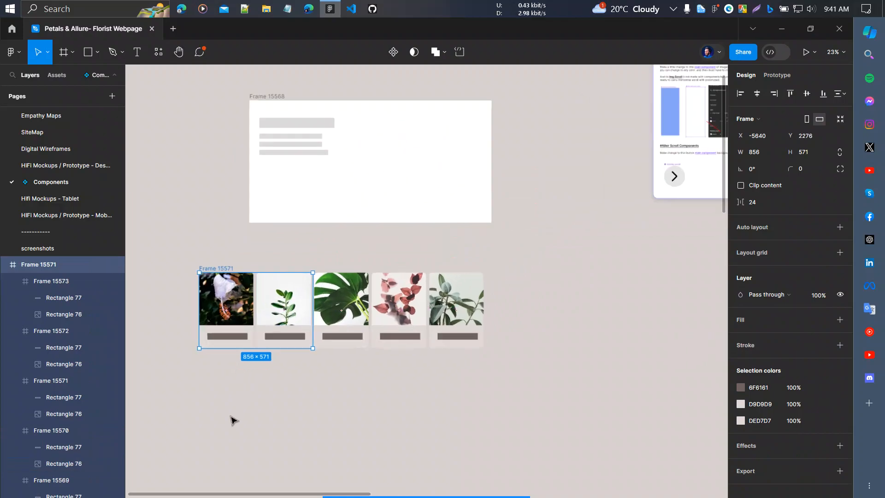
pyautogui.hscroll(-3, 215, 412)
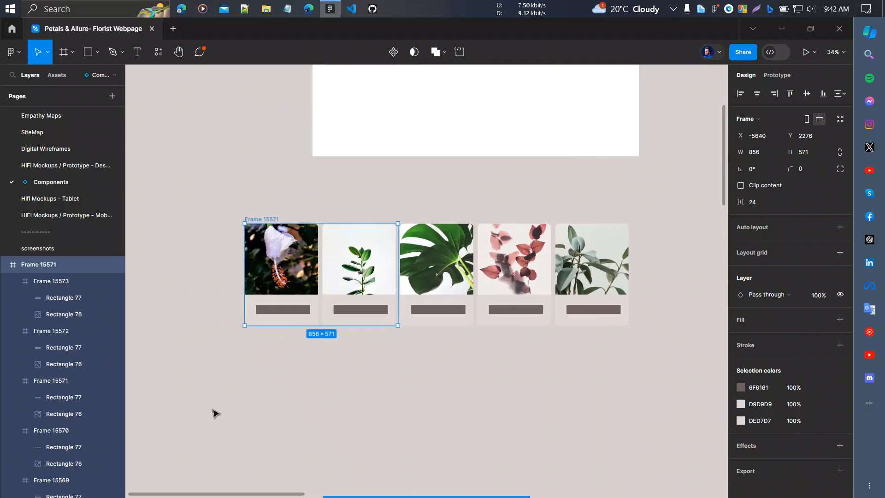
pyautogui.scroll(-3, 213, 411)
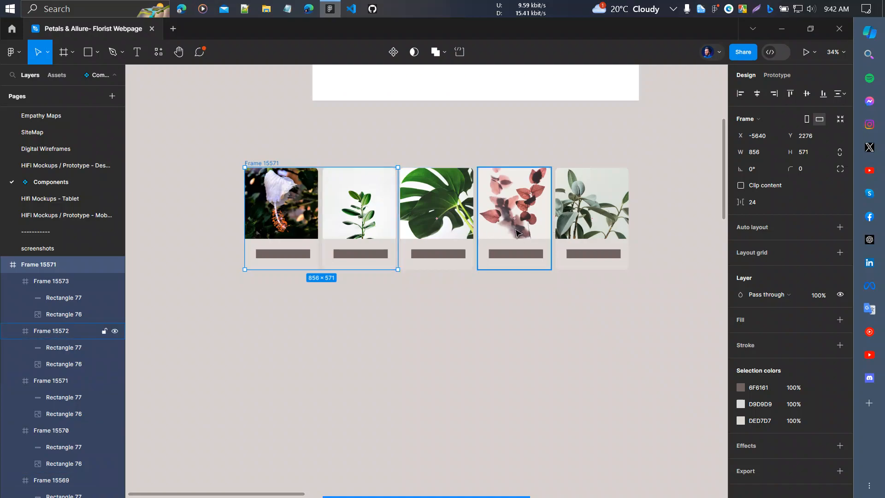
pyautogui.hotkey('shift', 'e')
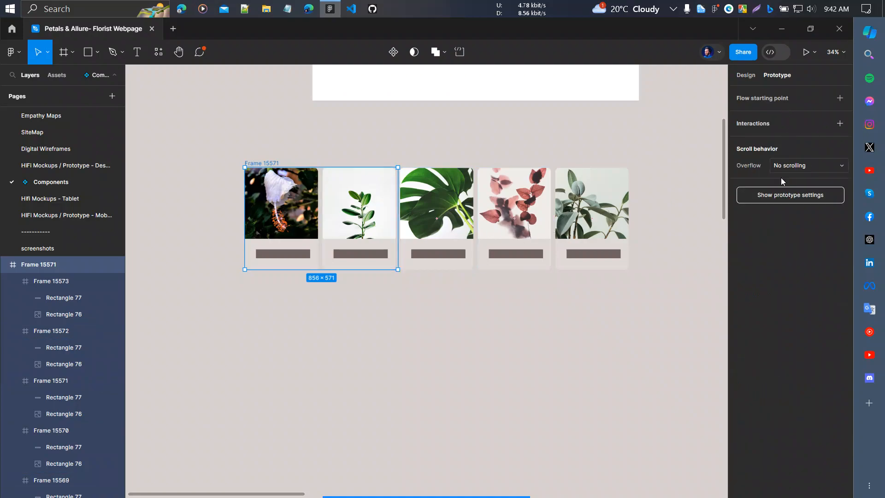
pyautogui.click(816, 167)
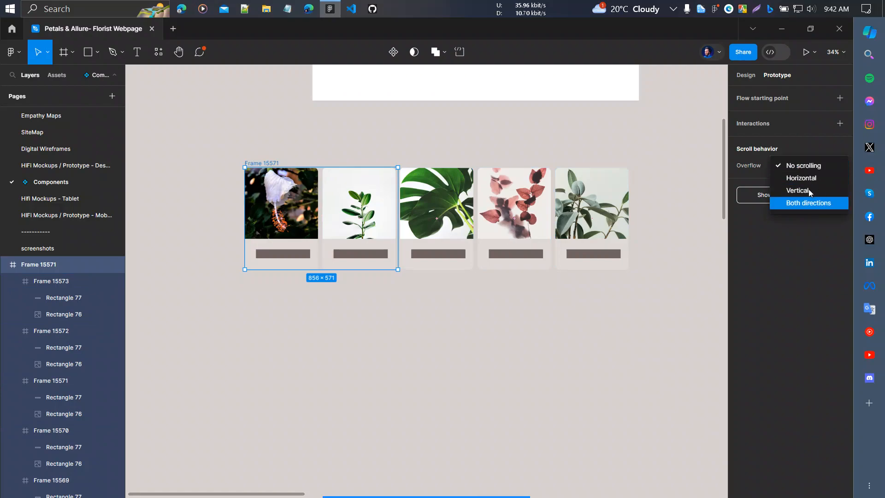
pyautogui.click(802, 178)
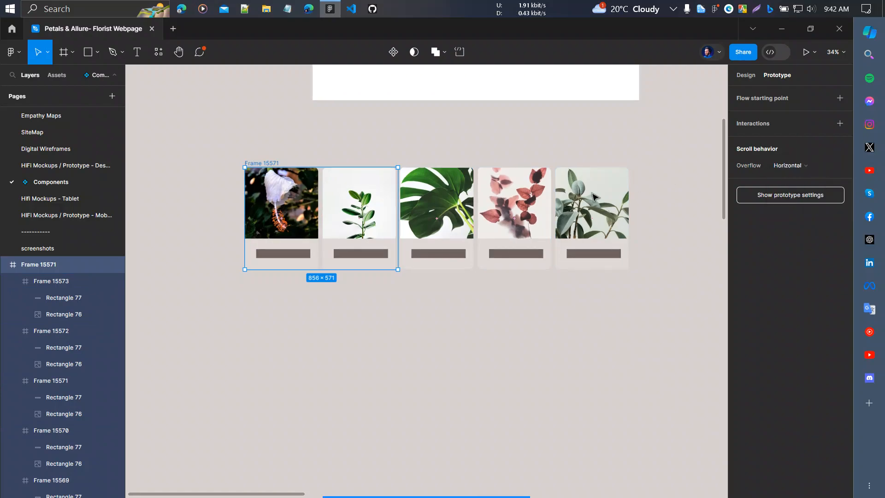
# - Preview the card row in the prototype, switching its scroll overflow to No scrolling and back to Horizontal
pyautogui.hotkey('shift', 'space')
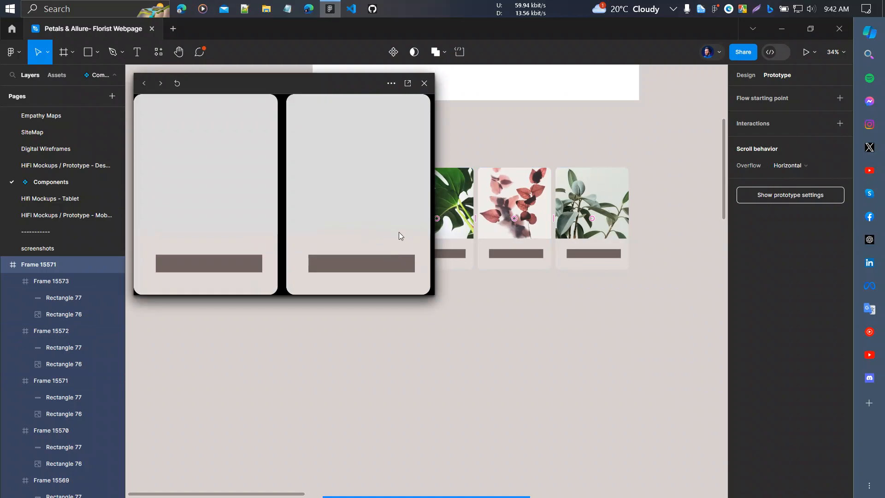
pyautogui.moveTo(373, 219); pyautogui.dragTo(231, 221)
pyautogui.click(786, 168)
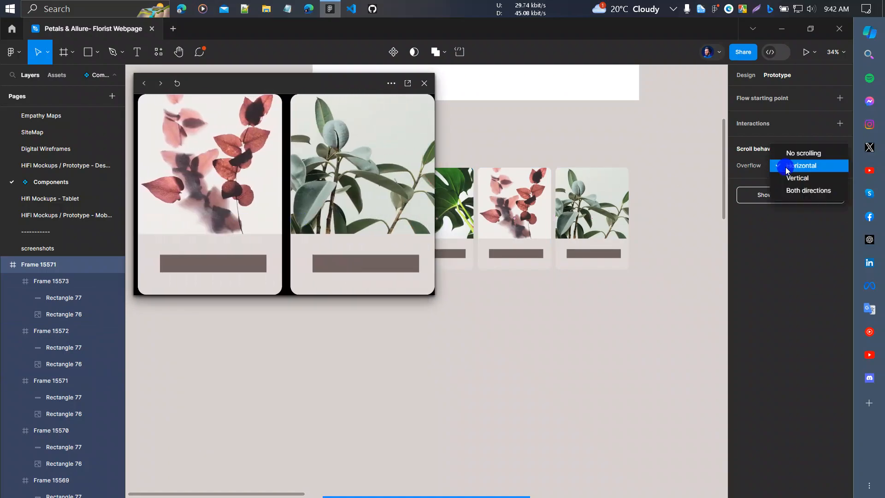
pyautogui.click(789, 152)
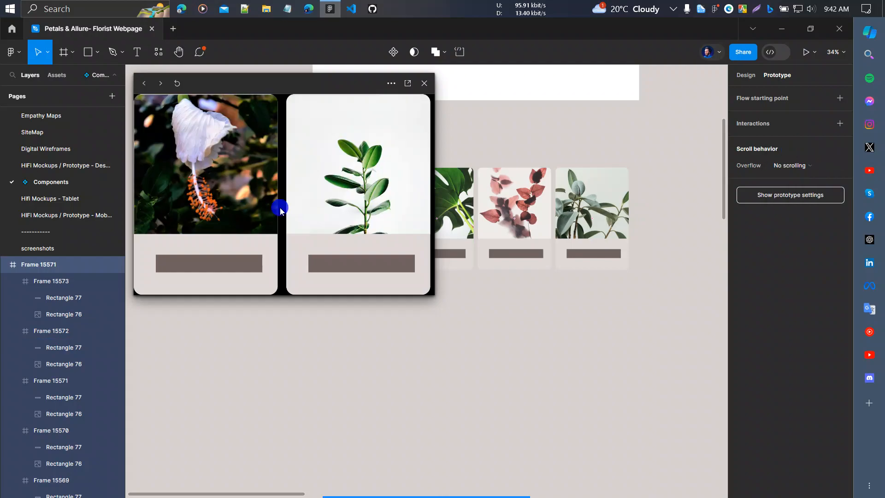
pyautogui.click(815, 165)
pyautogui.click(802, 175)
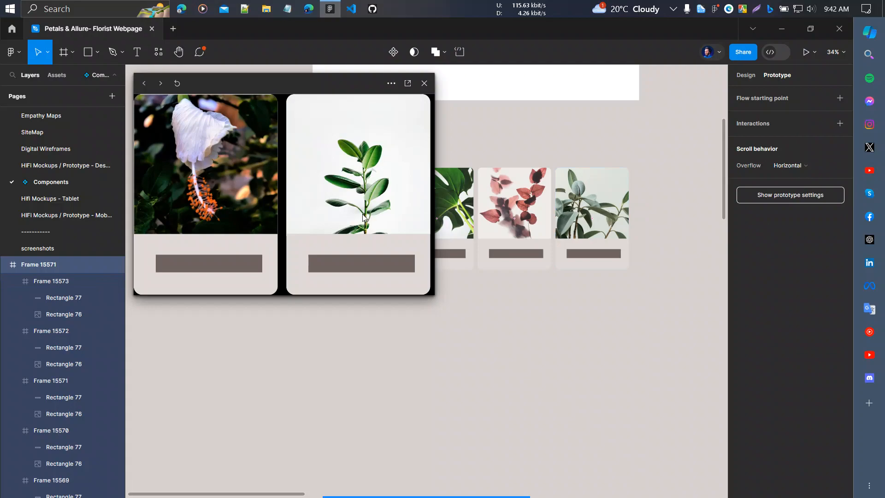
# - Scroll the card row back and forth in the prototype preview, and close the preview
pyautogui.moveTo(264, 226); pyautogui.dragTo(172, 231)
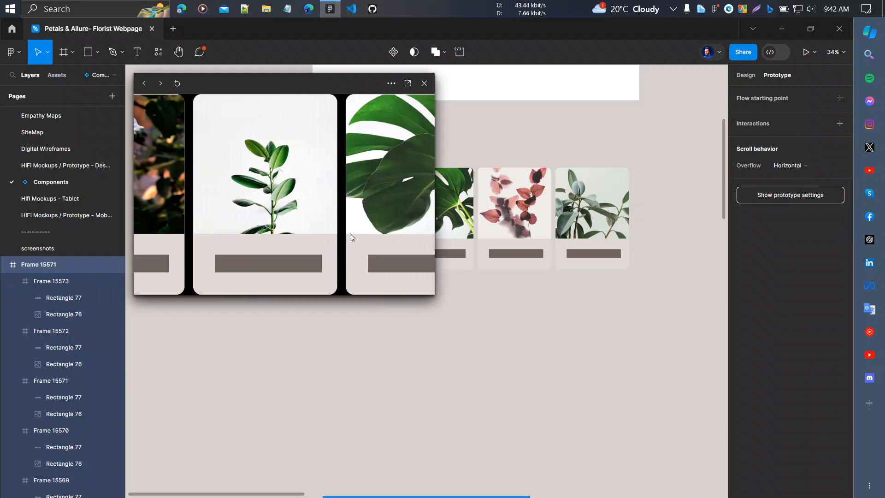
pyautogui.moveTo(350, 233); pyautogui.dragTo(215, 232)
pyautogui.moveTo(244, 230); pyautogui.dragTo(443, 221)
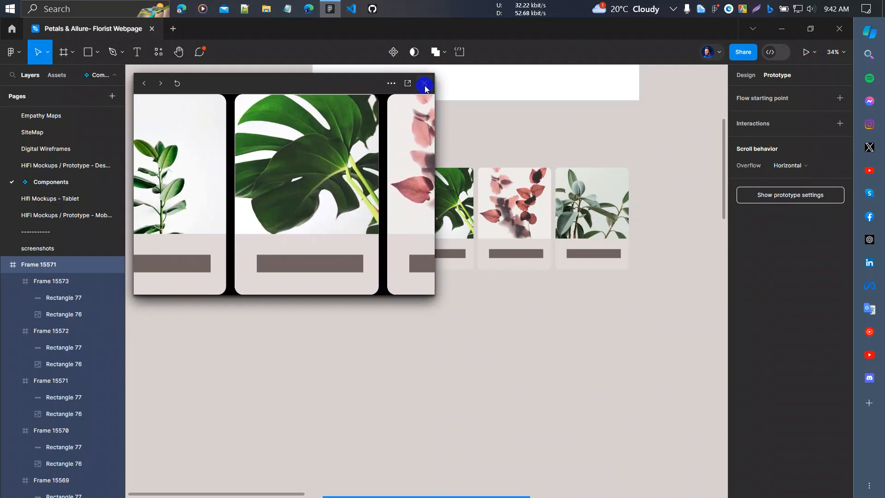
pyautogui.click(424, 83)
# - Convert the 856 px card-row frame into a component and add two variants to it
pyautogui.hotkey('shift', 'e')
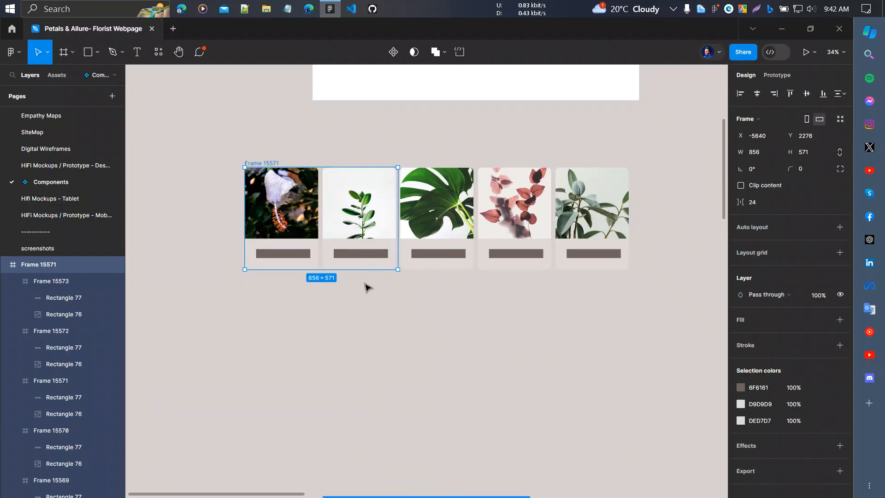
pyautogui.click(392, 52)
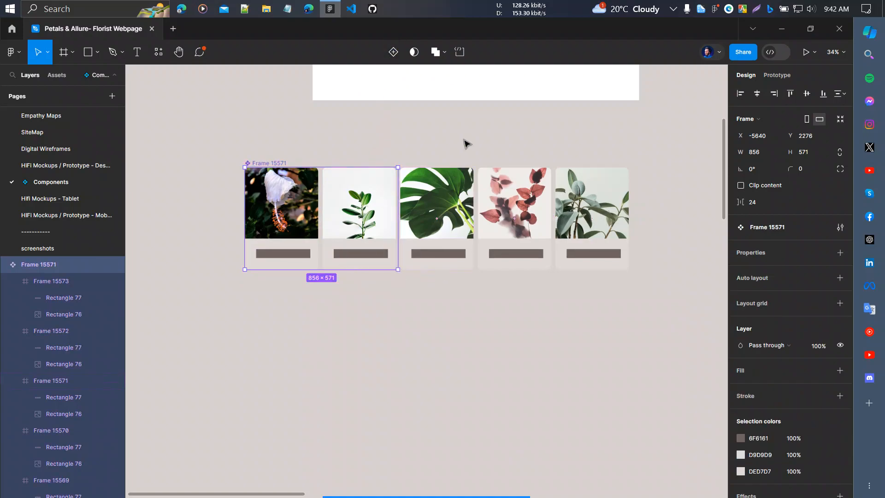
pyautogui.click(388, 54)
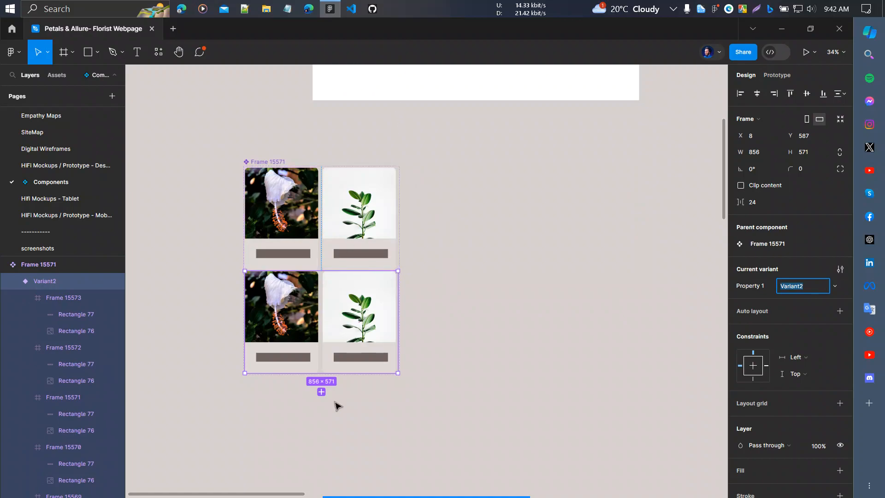
pyautogui.click(321, 393)
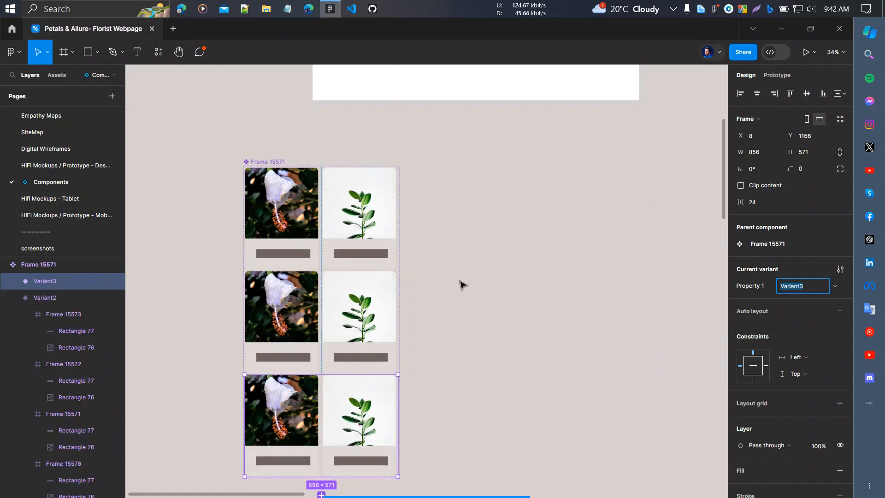
# - Shift all five cards in the second variant leftward so the second and third cards fill its frame
pyautogui.scroll(-1, 461, 284)
pyautogui.click(329, 300)
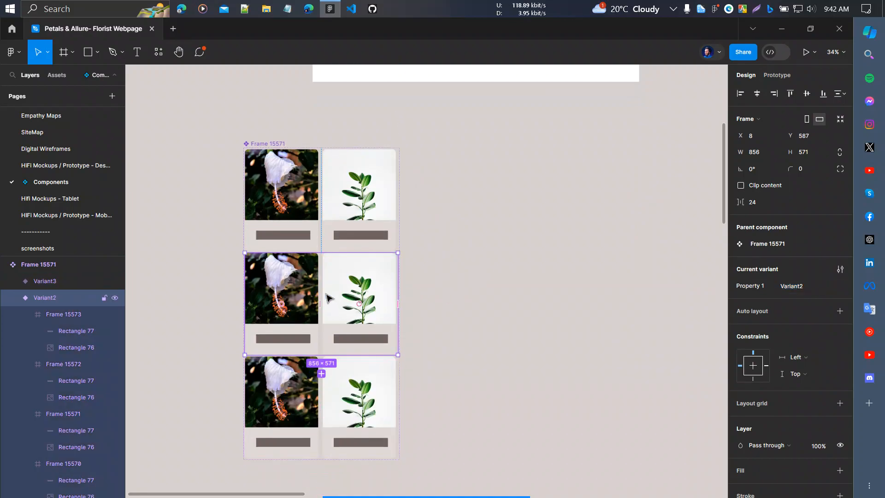
pyautogui.press('Return')
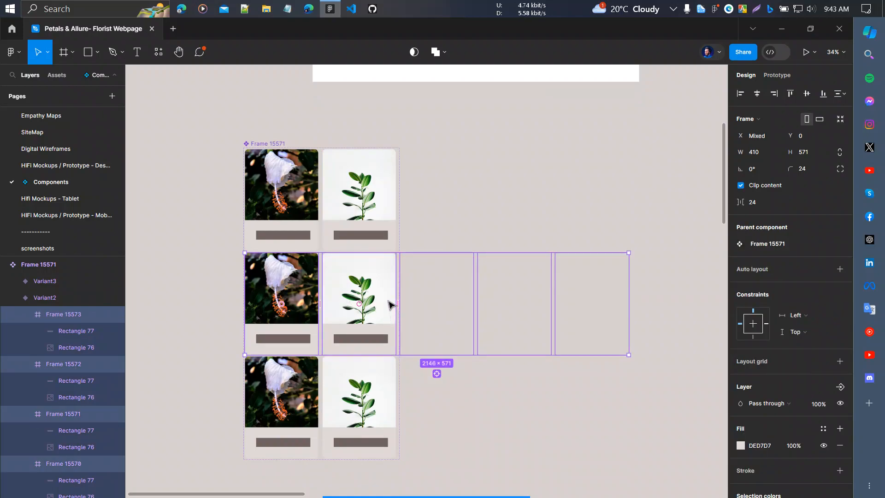
pyautogui.hscroll(-2, 389, 304)
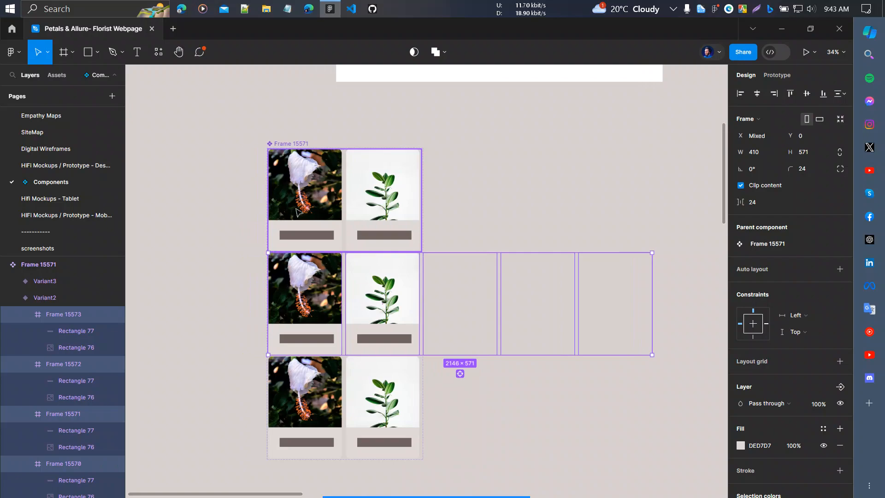
pyautogui.moveTo(390, 322); pyautogui.dragTo(322, 322)
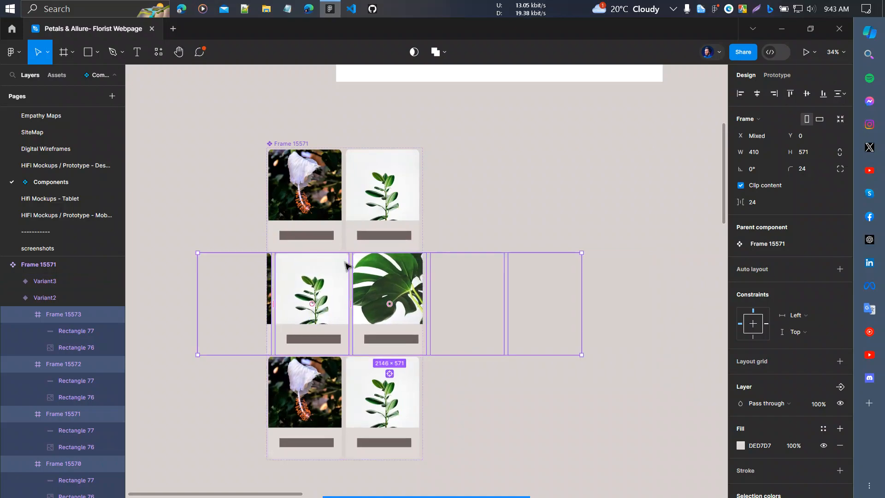
# - Draw an 86 × 86 circle on the first variant's flower card and a matching circle at the second card's far side
pyautogui.scroll(5, 429, 157)
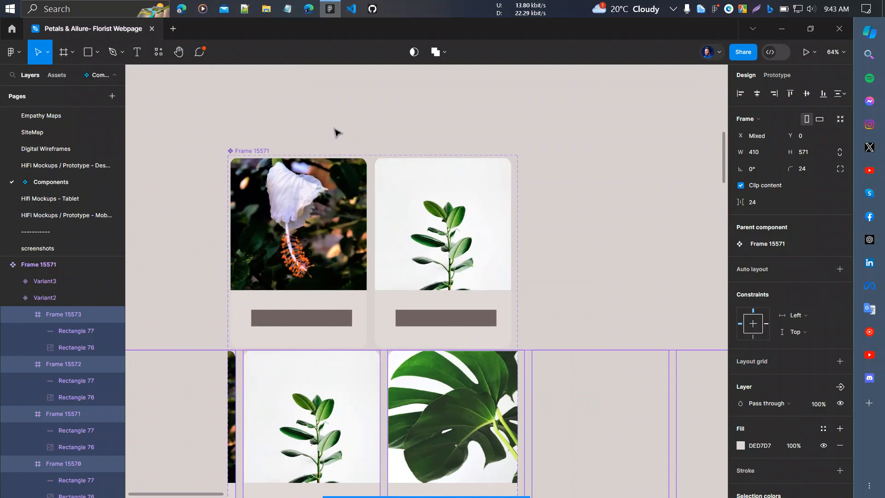
pyautogui.press('Escape')
pyautogui.scroll(2, 253, 230)
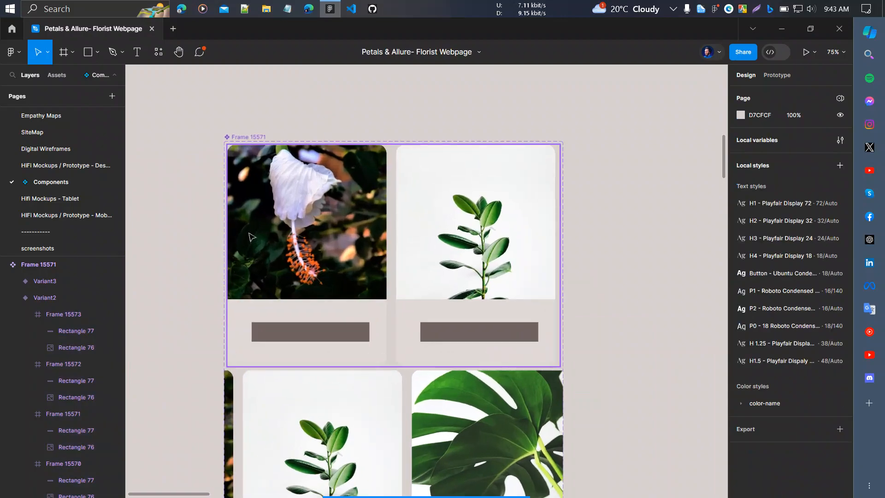
pyautogui.press('o')
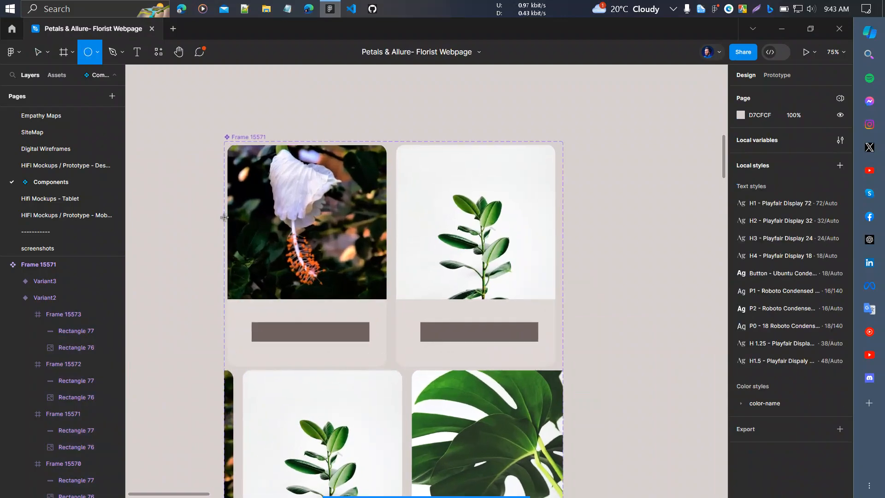
pyautogui.moveTo(237, 214); pyautogui.dragTo(534, 229)
pyautogui.keyDown('shift'); pyautogui.click(256, 235); pyautogui.keyUp('shift')
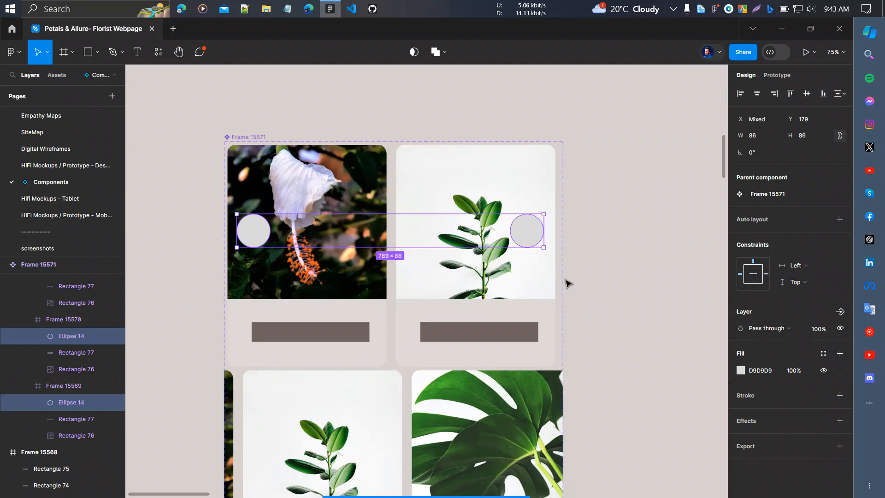
# - Group the two circles and move the group out of the card frames directly into the Default variant
pyautogui.scroll(-5, 118, 325)
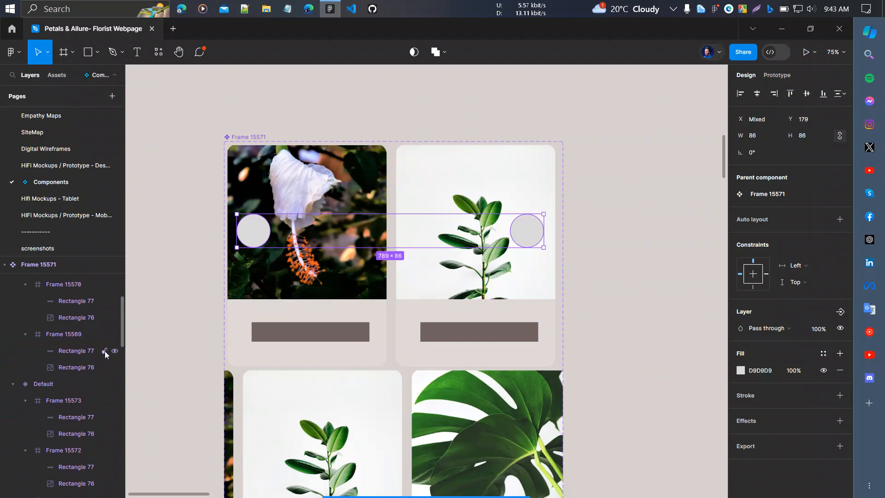
pyautogui.hotkey('ctrl', 'g')
pyautogui.scroll(-3, 95, 358)
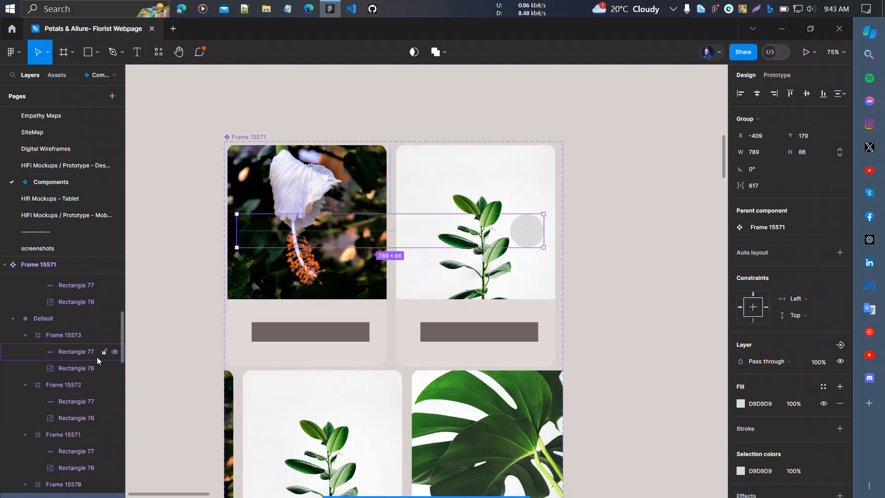
pyautogui.click(152, 291)
pyautogui.click(288, 153)
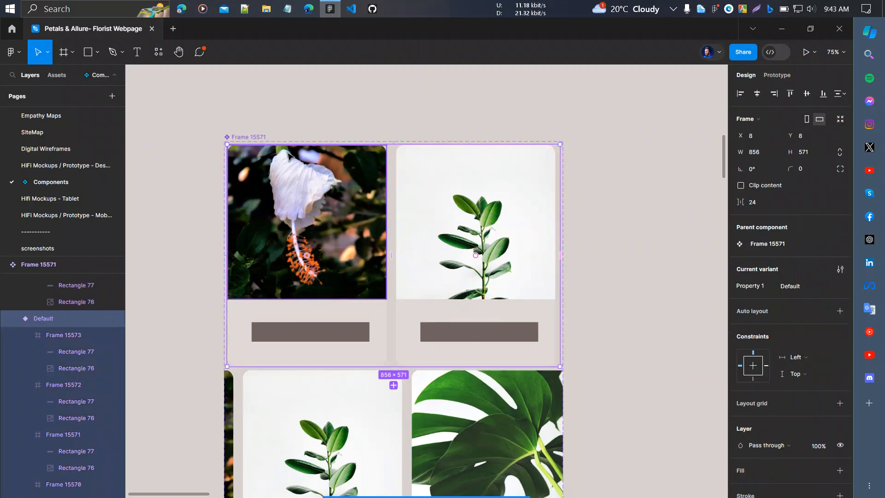
pyautogui.hotkey('ctrl', 'v')
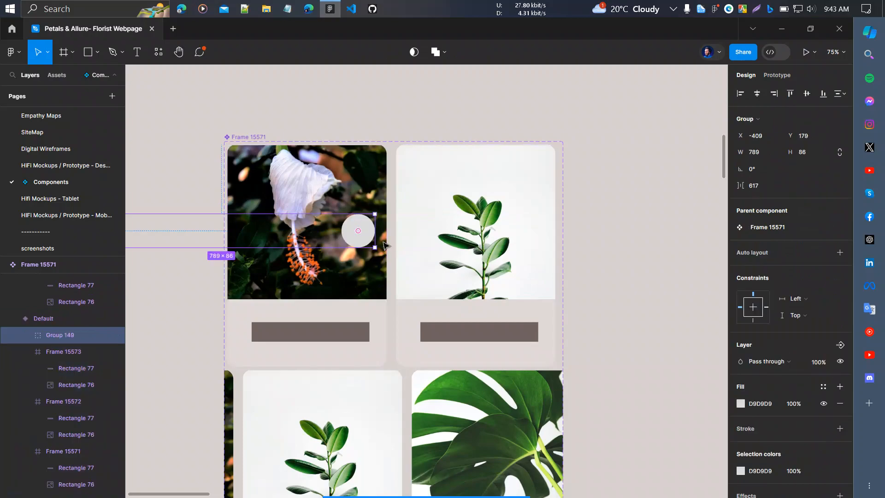
# - Position the circle group over the Default variant's two visible cards at X 23, Y 192
pyautogui.moveTo(285, 228); pyautogui.dragTo(372, 234)
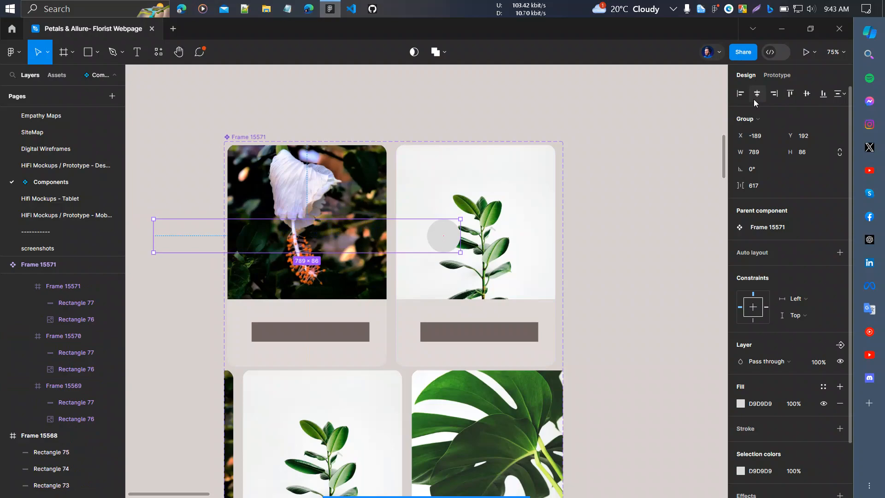
pyautogui.click(742, 95)
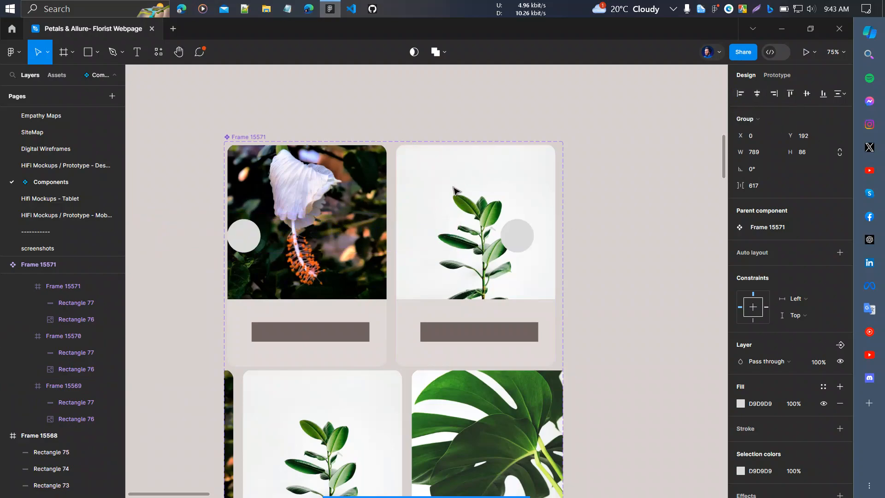
pyautogui.moveTo(359, 240); pyautogui.dragTo(370, 244)
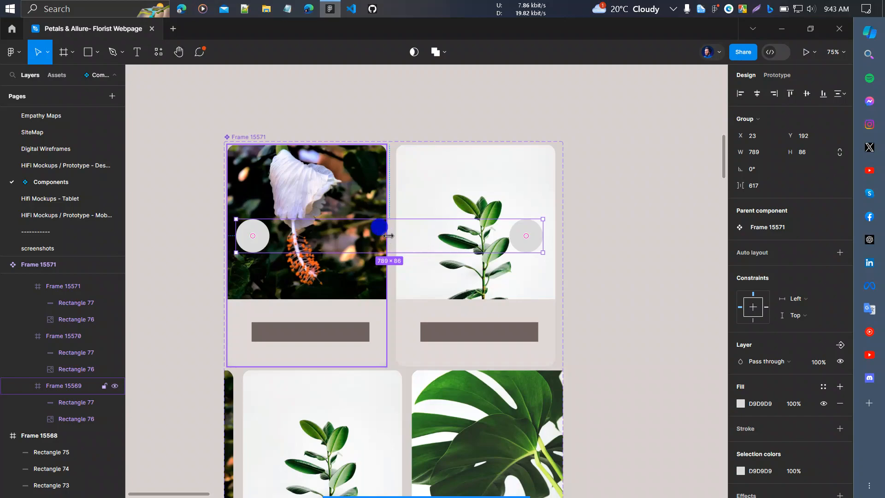
# - Add a drop shadow with 45% opacity and blur 29 to the circle group and the first card together
pyautogui.keyDown('shift'); pyautogui.click(386, 235); pyautogui.keyUp('shift')
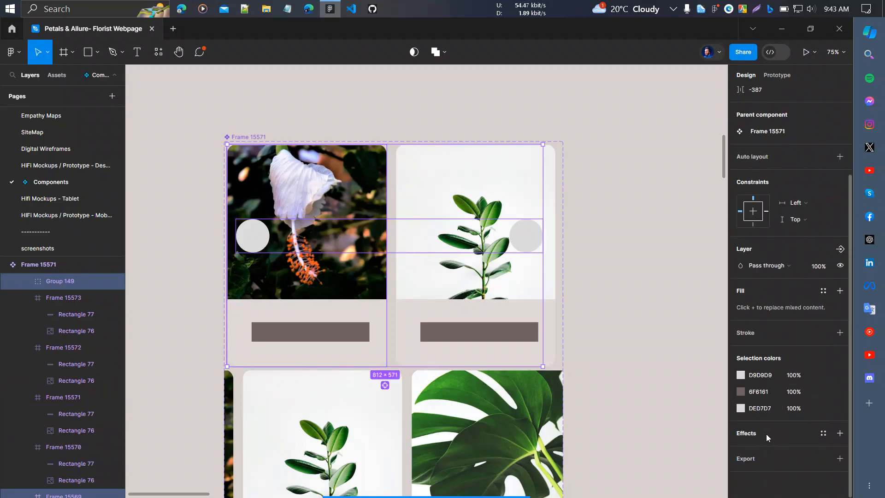
pyautogui.click(766, 433)
pyautogui.click(741, 449)
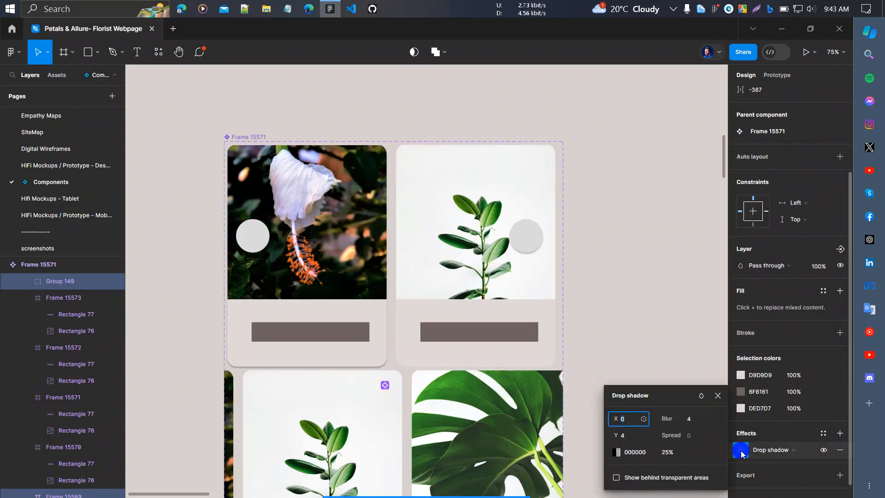
pyautogui.moveTo(673, 454); pyautogui.dragTo(682, 455)
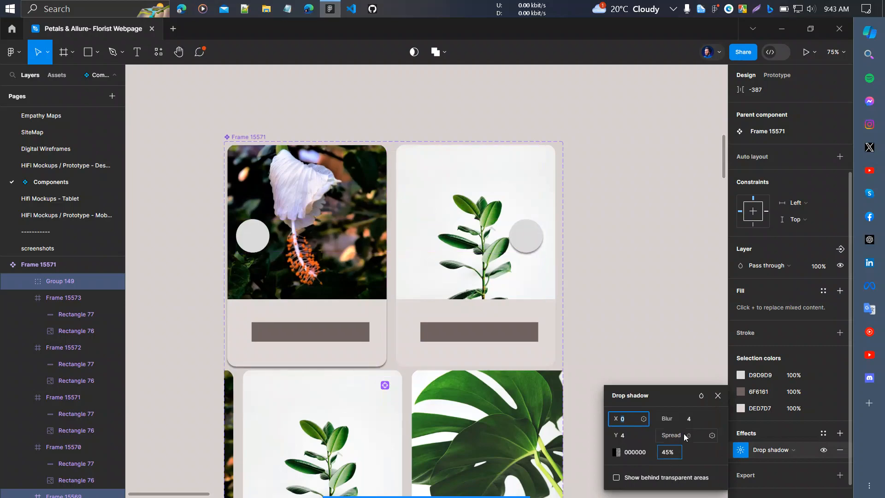
pyautogui.moveTo(684, 420); pyautogui.dragTo(693, 424)
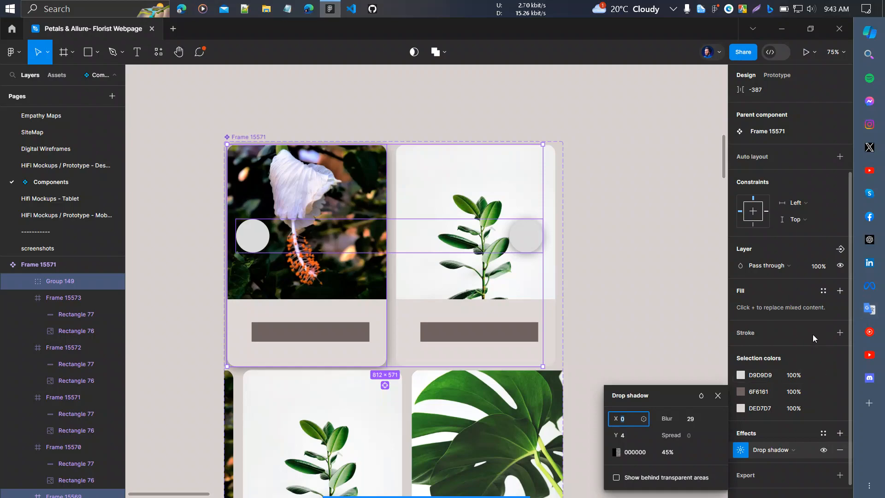
# - Change the fill of the circle group and the first card to white, FFFFFF
pyautogui.click(841, 293)
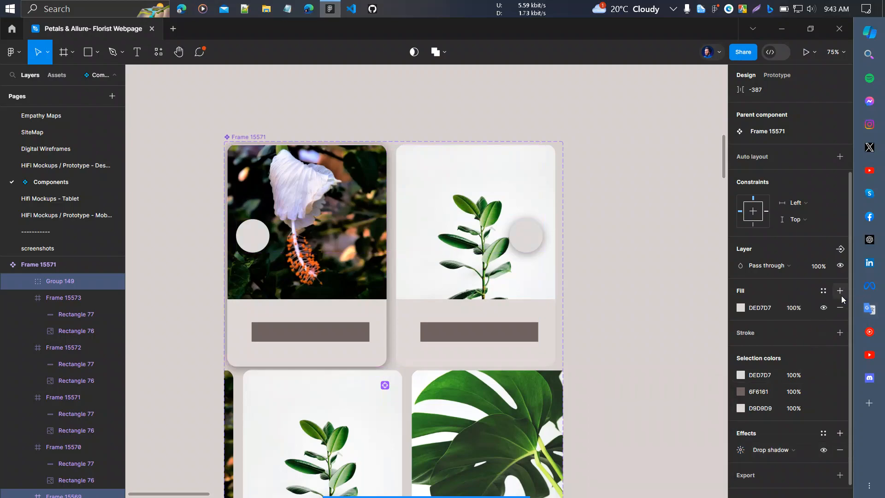
pyautogui.click(733, 309)
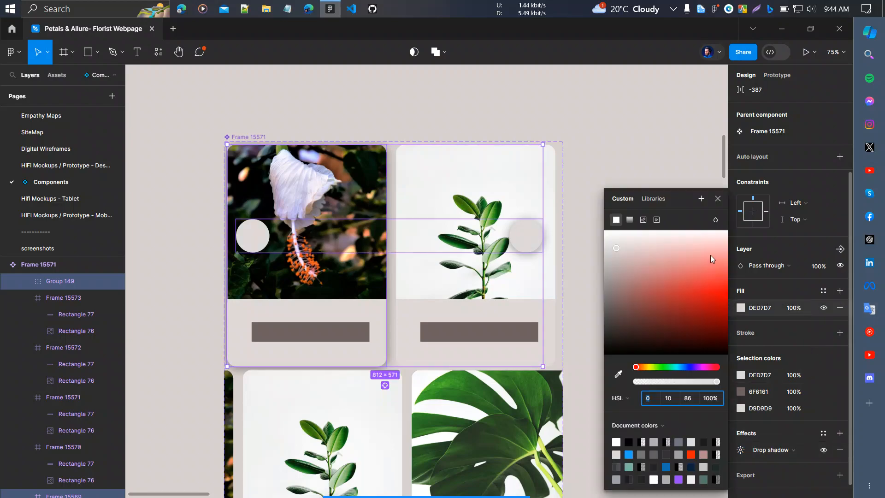
pyautogui.moveTo(709, 256); pyautogui.dragTo(751, 223)
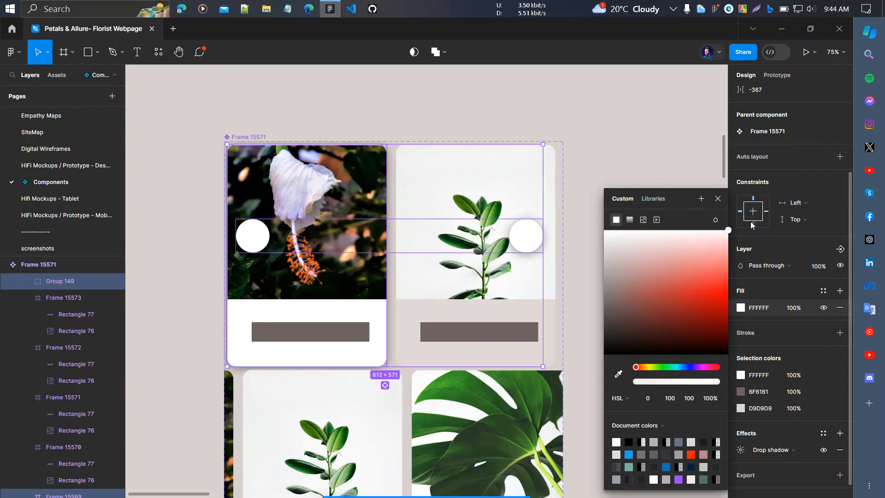
pyautogui.moveTo(705, 251); pyautogui.dragTo(729, 220)
pyautogui.click(718, 198)
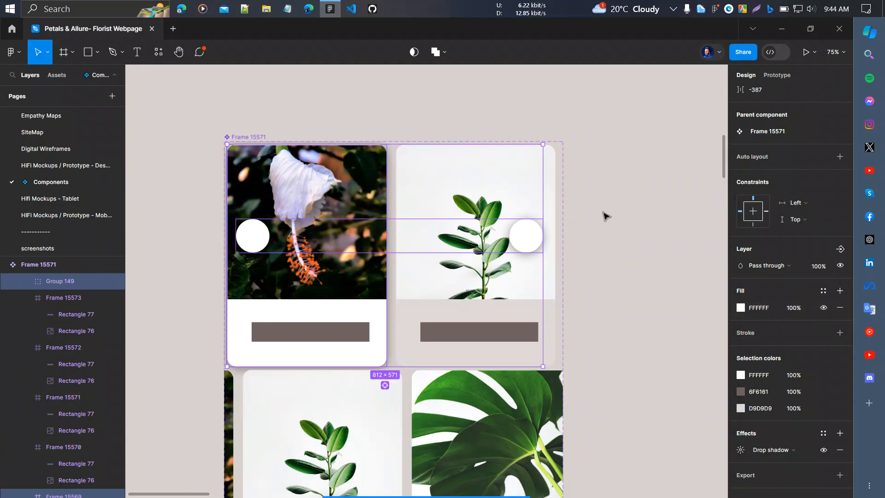
# - Examine the fill and effects applied to the Default variant's circle group and its two circles
pyautogui.click(611, 223)
pyautogui.click(526, 236)
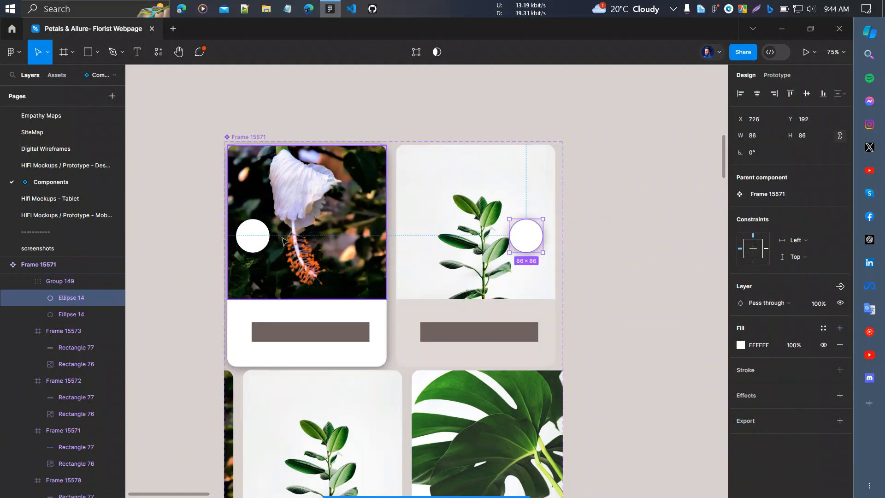
pyautogui.keyDown('shift'); pyautogui.click(253, 240); pyautogui.keyUp('shift')
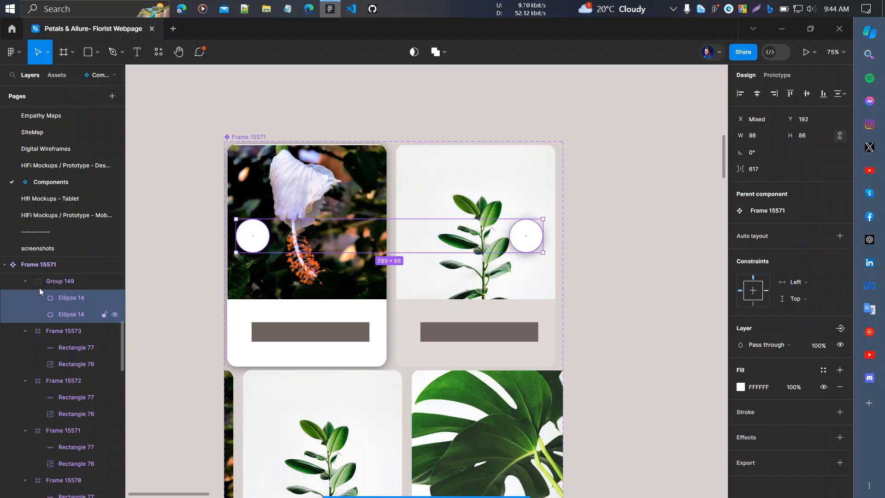
pyautogui.click(59, 282)
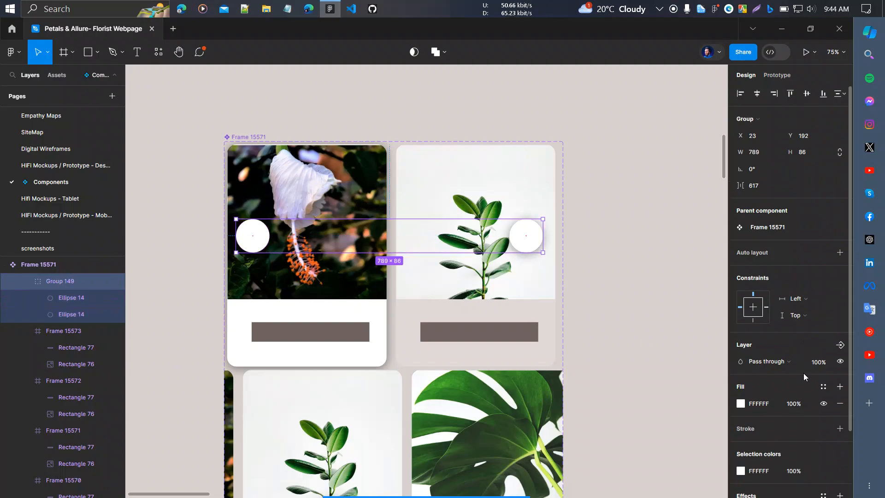
pyautogui.scroll(-3, 803, 373)
pyautogui.scroll(-2, 493, 277)
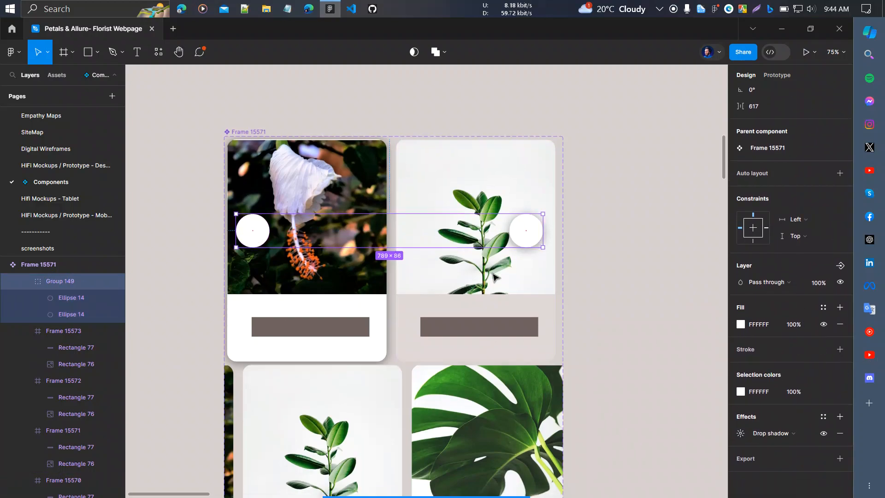
pyautogui.scroll(-3, 497, 308)
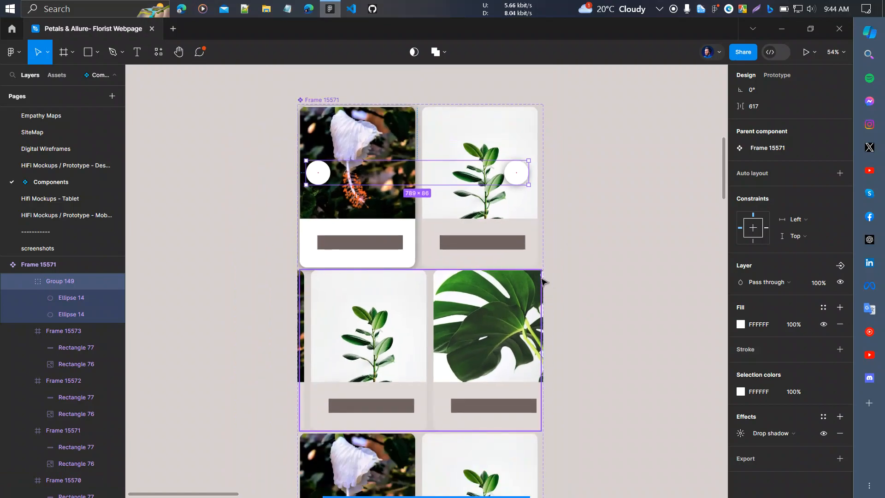
# - Remove the drop shadow and the white fill from the first card in the Default variant
pyautogui.click(414, 254)
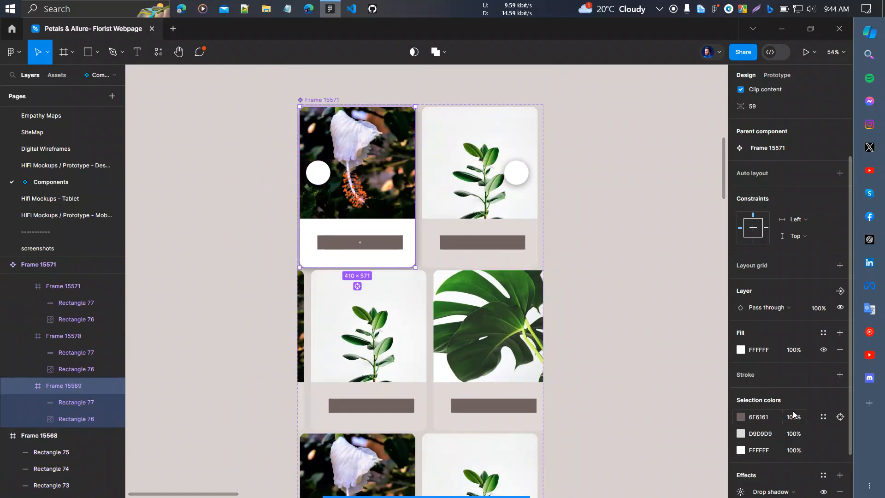
pyautogui.scroll(-2, 796, 418)
pyautogui.click(840, 433)
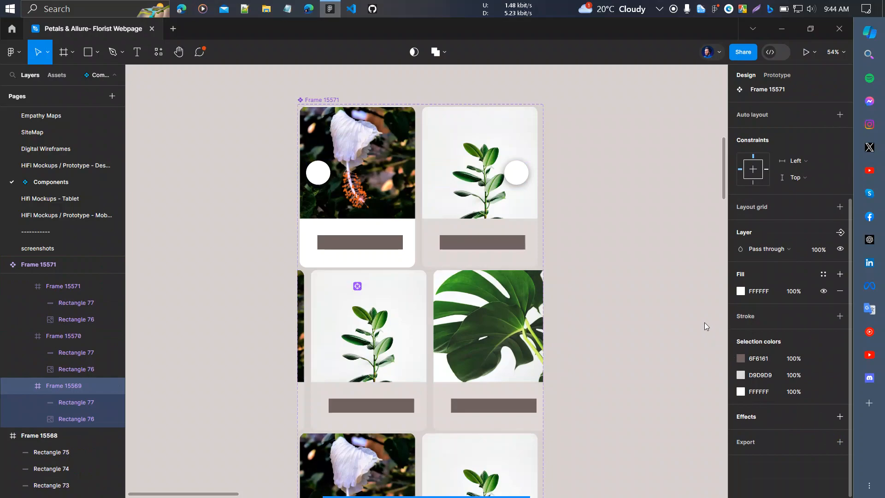
pyautogui.click(840, 291)
pyautogui.click(583, 220)
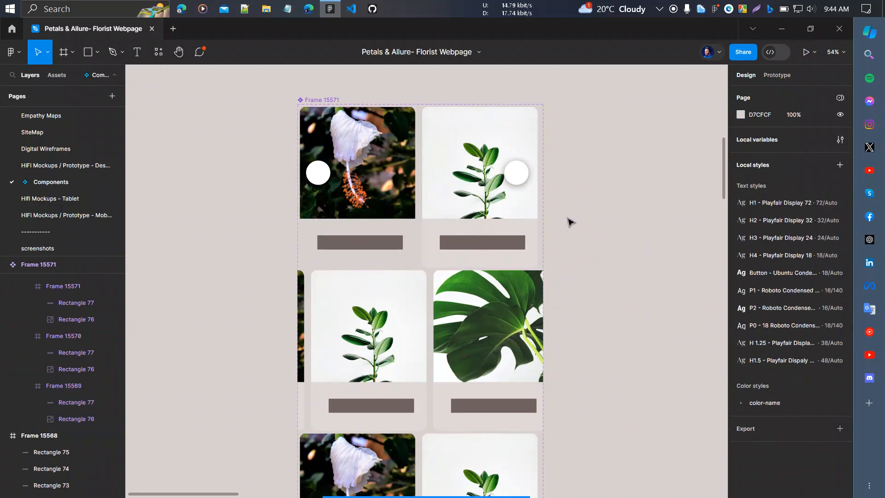
# - Copy the Default variant's circle group into Variant2 at the same relative position over its cards
pyautogui.doubleClick(318, 174)
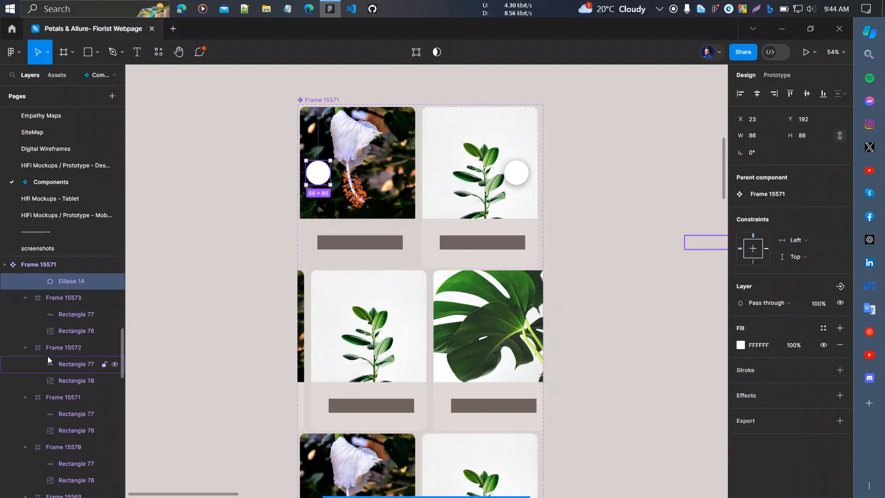
pyautogui.scroll(-3, 50, 352)
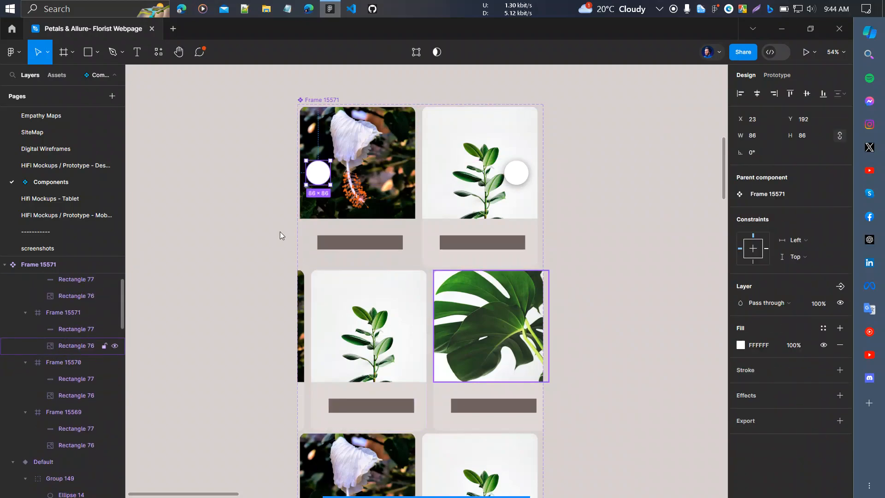
pyautogui.scroll(3, 69, 350)
pyautogui.click(253, 202)
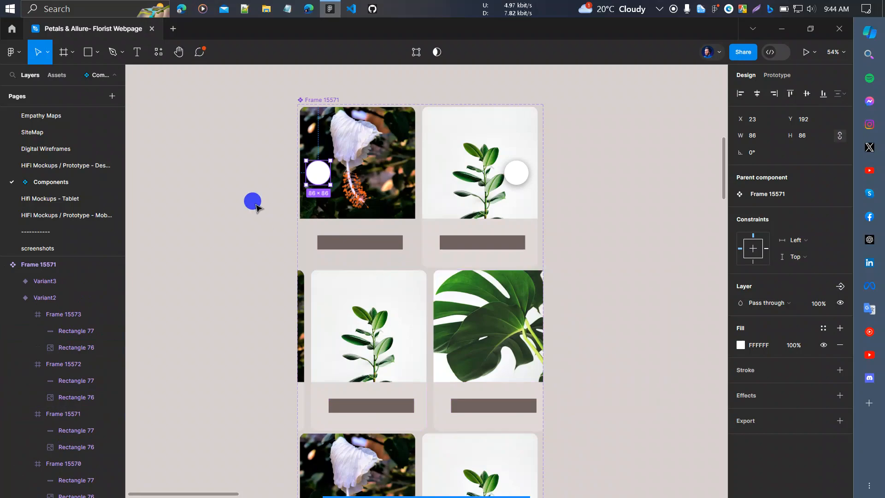
pyautogui.keyDown('ctrl'); pyautogui.click(319, 178); pyautogui.keyUp('ctrl')
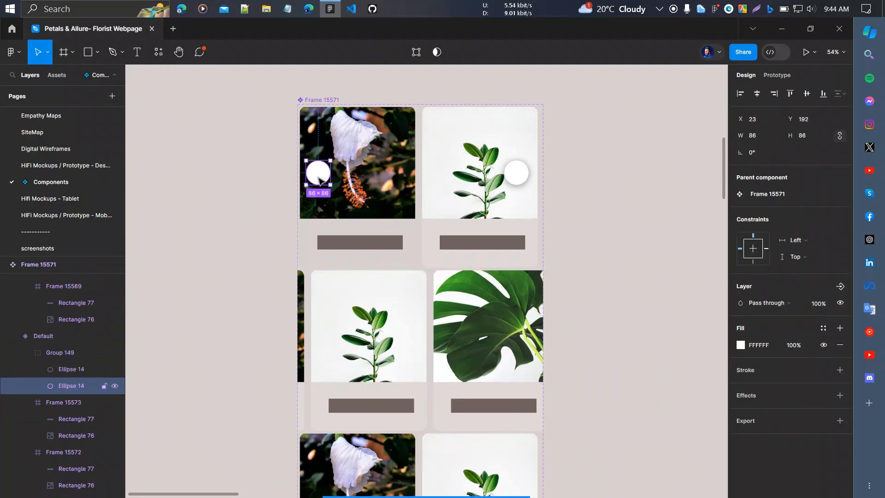
pyautogui.click(57, 357)
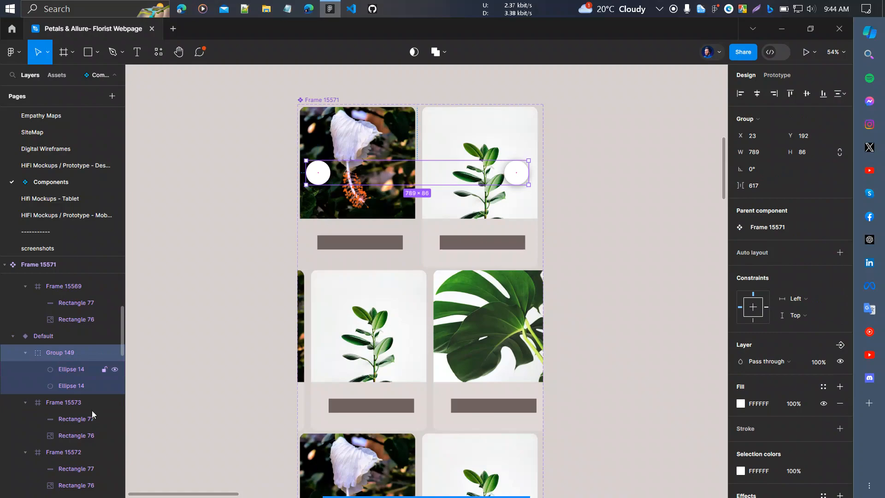
pyautogui.click(346, 301)
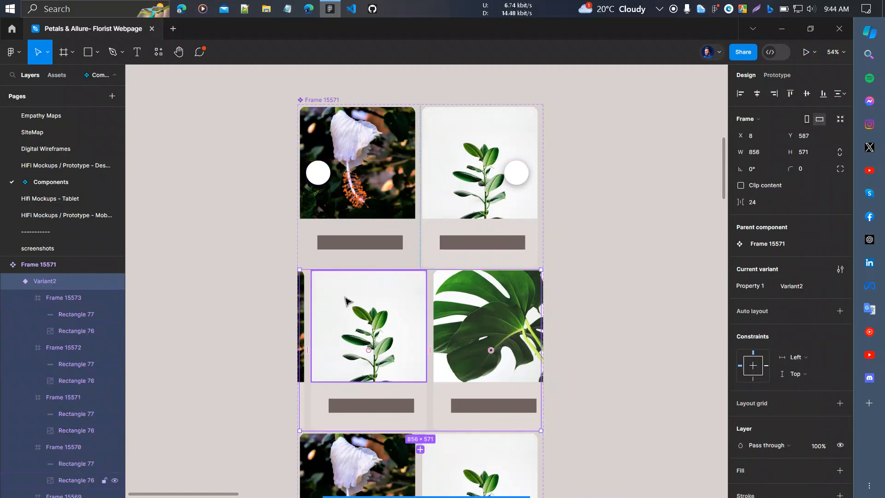
pyautogui.hotkey('ctrl', 'v')
pyautogui.scroll(-3, 350, 309)
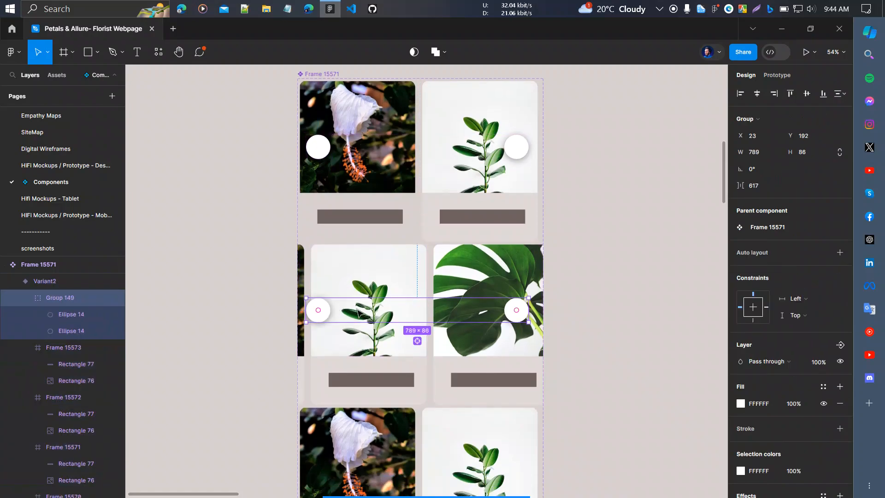
# - Paste the copied circle group into Variant3 over its two visible cards
pyautogui.click(356, 305)
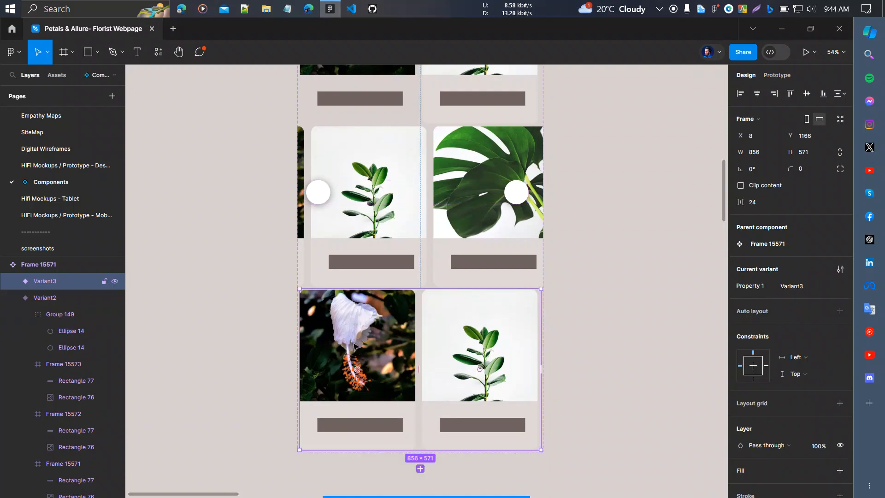
pyautogui.hotkey('ctrl', 'v')
pyautogui.click(596, 330)
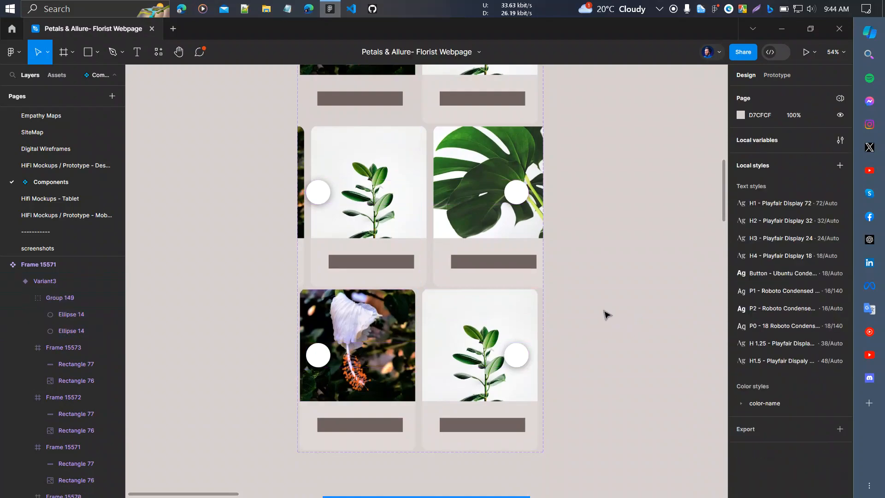
pyautogui.scroll(-5, 599, 318)
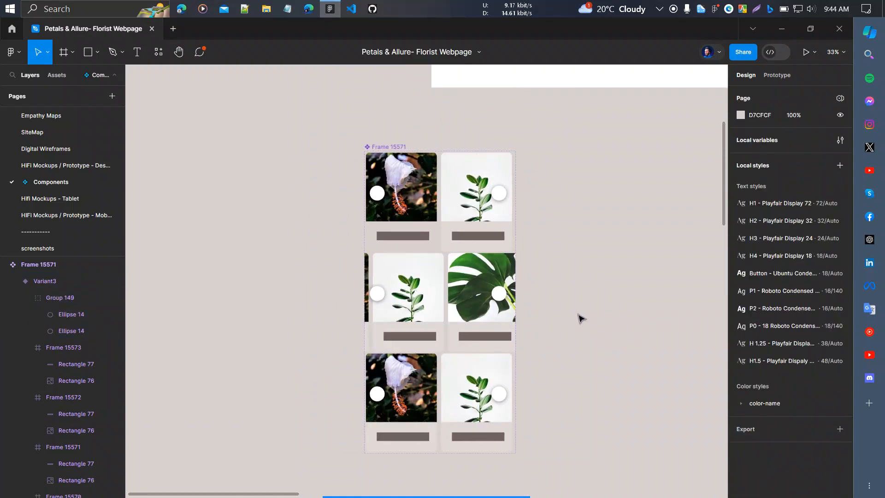
pyautogui.doubleClick(462, 402)
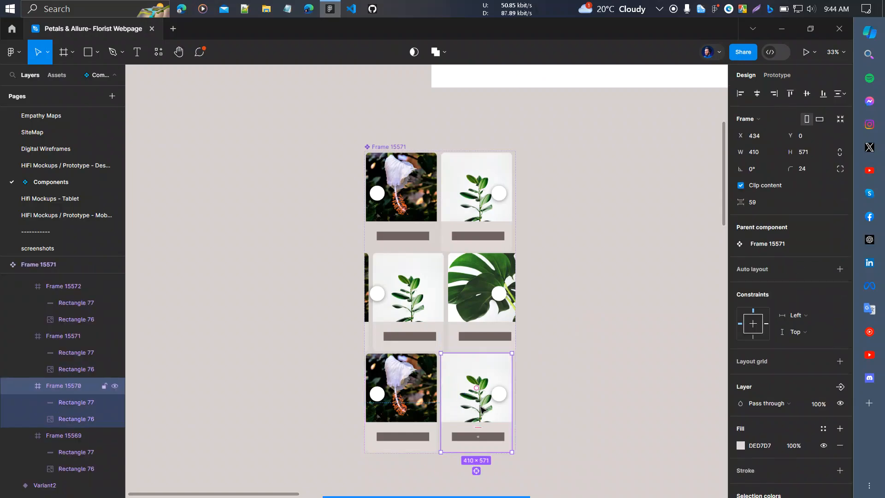
pyautogui.hotkey('ctrl', 'a')
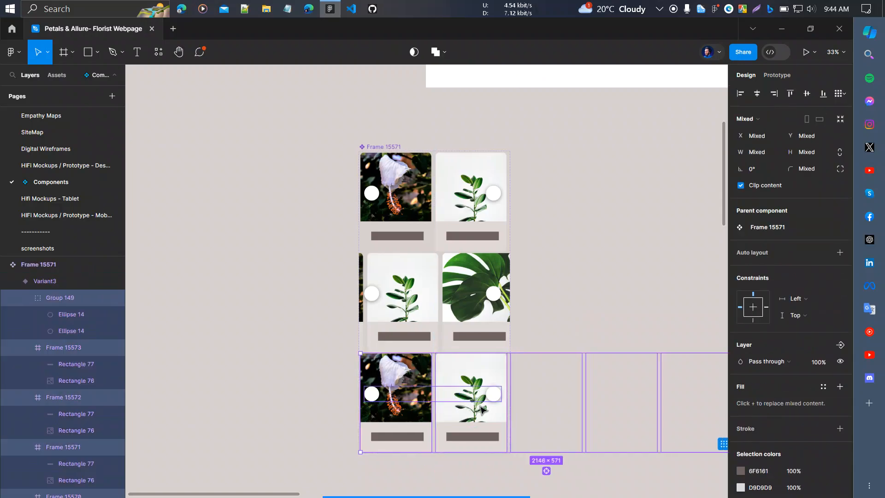
pyautogui.hscroll(5, 481, 409)
pyautogui.scroll(-2, 498, 401)
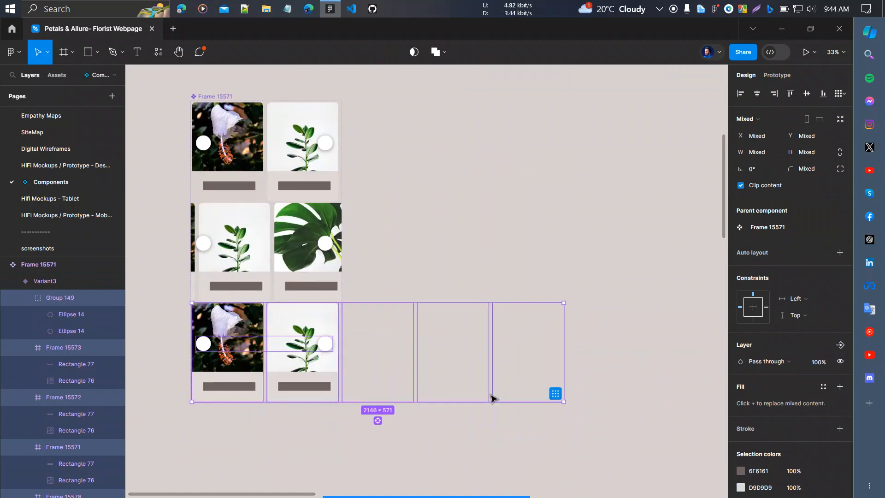
pyautogui.hscroll(-3, 492, 397)
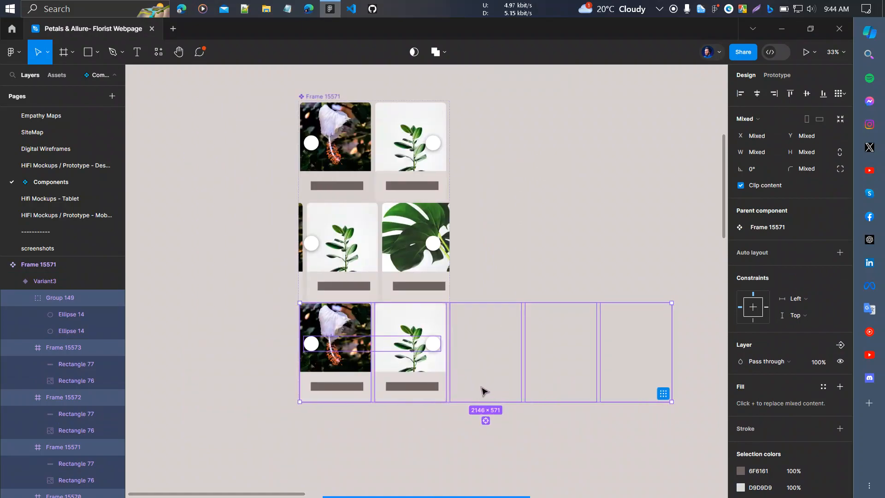
pyautogui.moveTo(544, 375); pyautogui.dragTo(476, 373)
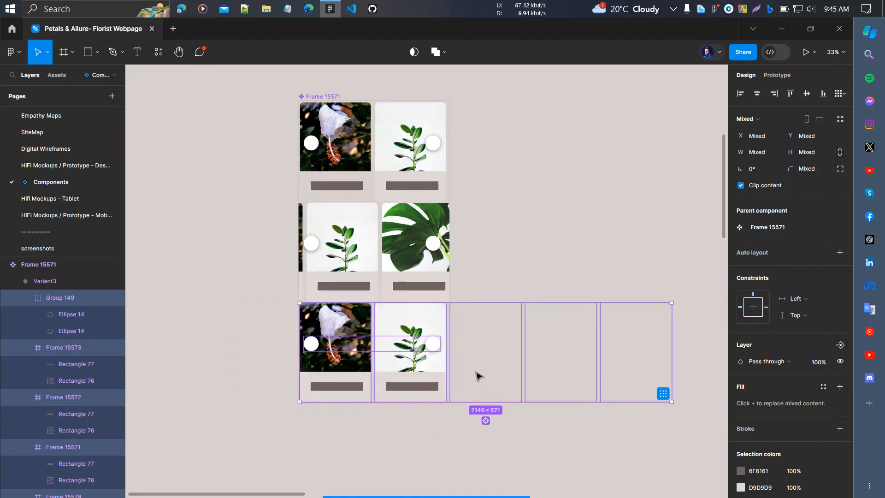
pyautogui.keyDown('shift'); pyautogui.click(433, 243); pyautogui.keyUp('shift')
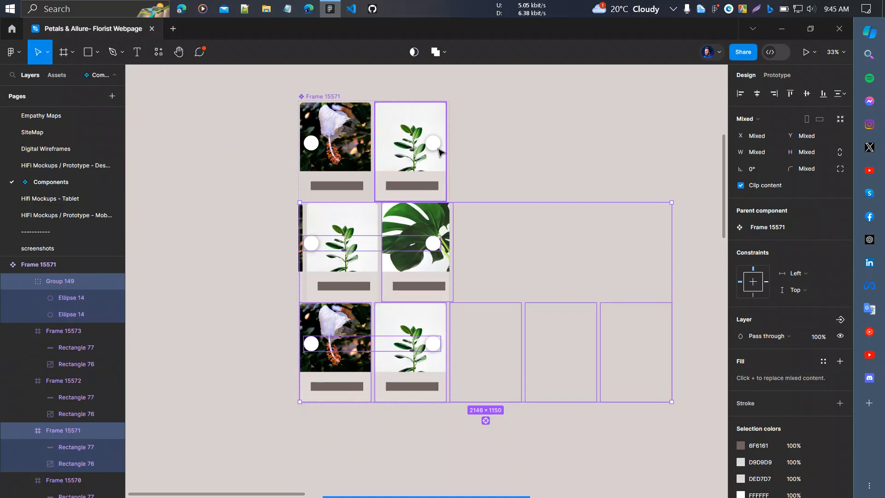
pyautogui.click(493, 155)
# - Try to move the circle groups of all three variants together in the layer order
pyautogui.doubleClick(434, 146)
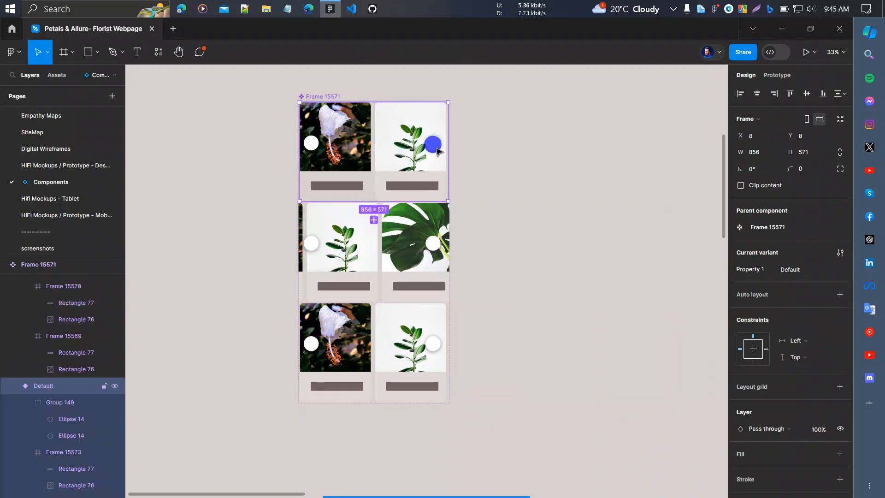
pyautogui.keyDown('shift'); pyautogui.doubleClick(432, 245); pyautogui.keyUp('shift')
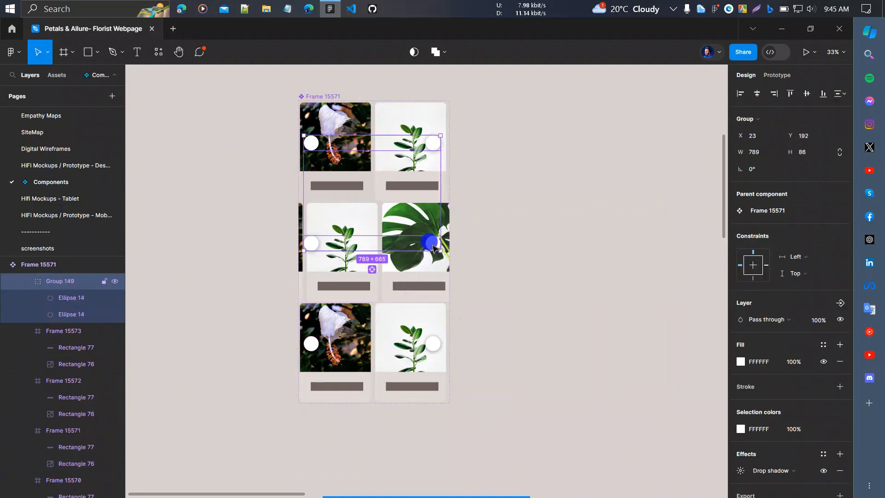
pyautogui.click(372, 169)
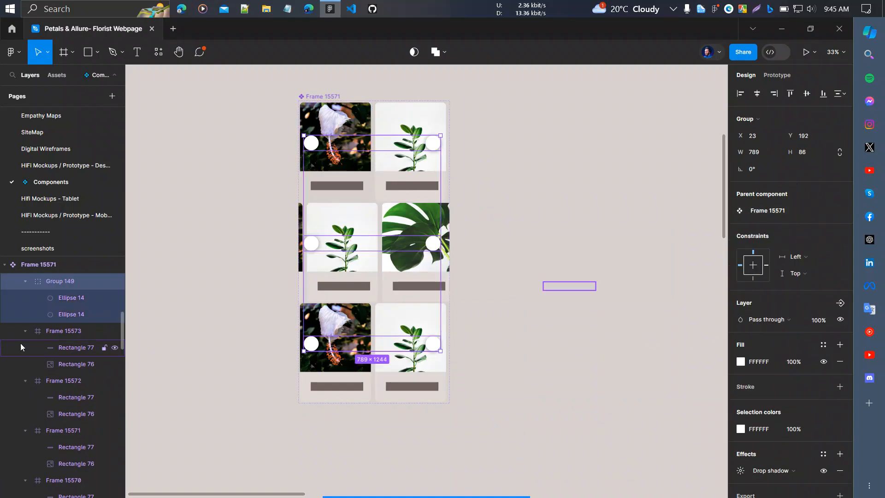
pyautogui.scroll(-5, 52, 353)
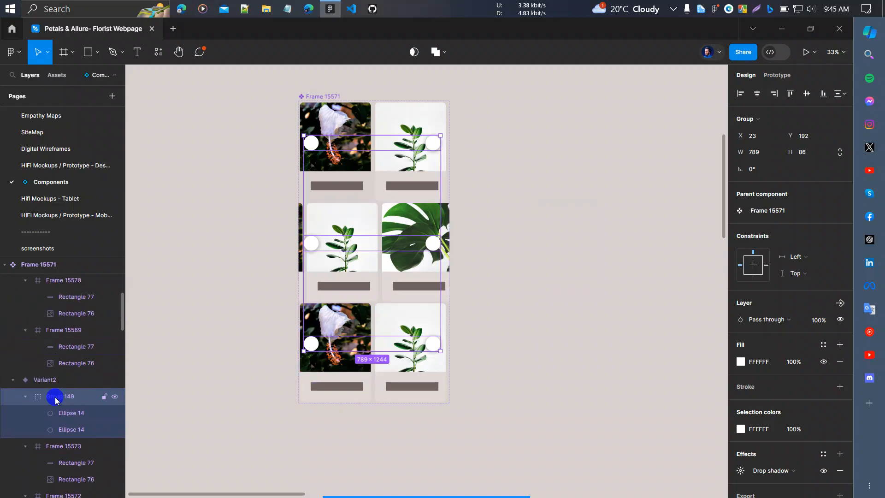
pyautogui.moveTo(51, 397); pyautogui.dragTo(41, 396)
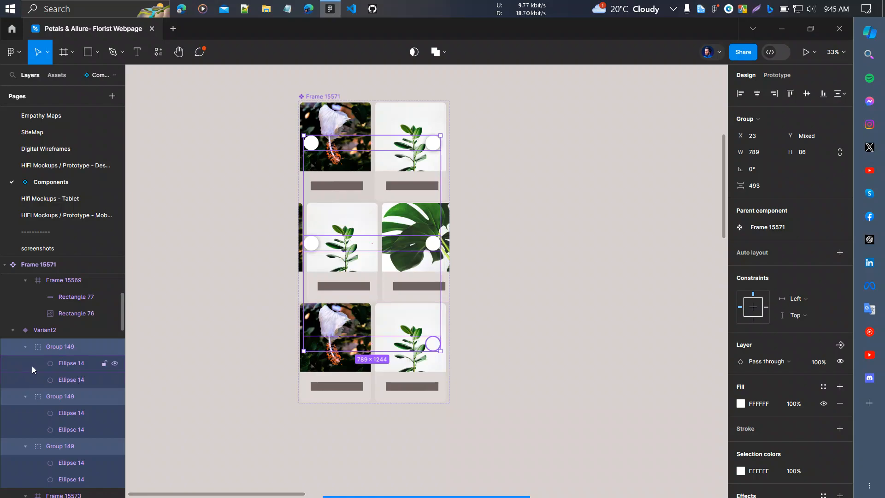
pyautogui.scroll(-4, 85, 362)
pyautogui.click(542, 317)
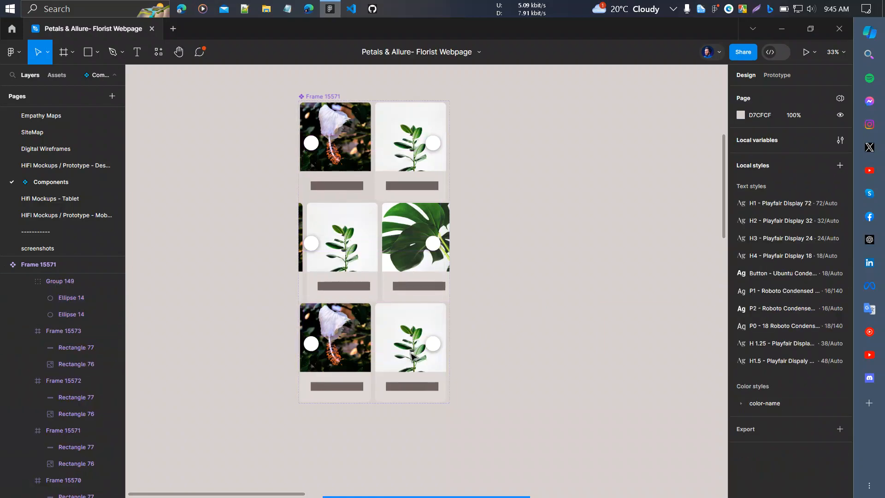
# - Shift all five card frames in Variant3 left, without the circle group, until the last two plant cards fill the variant
pyautogui.click(406, 356)
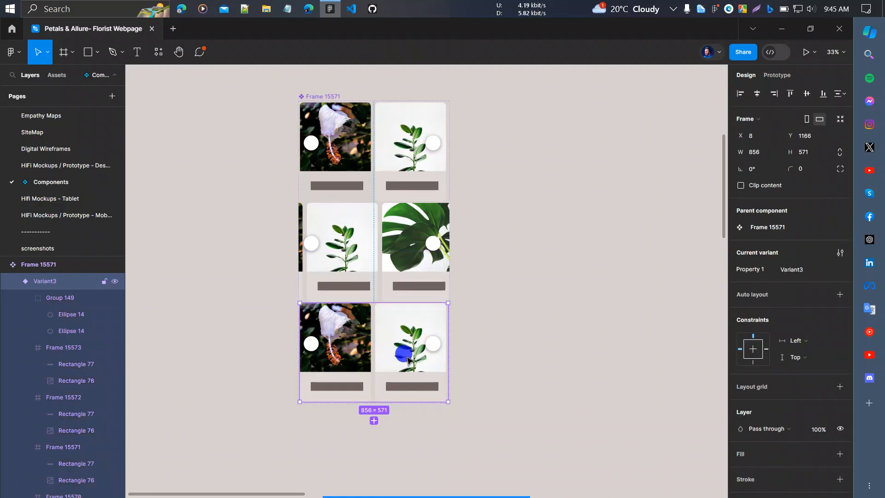
pyautogui.doubleClick(407, 358)
pyautogui.hotkey('ctrl', 'z')
pyautogui.press('Return')
pyautogui.keyDown('shift'); pyautogui.click(435, 345); pyautogui.keyUp('shift')
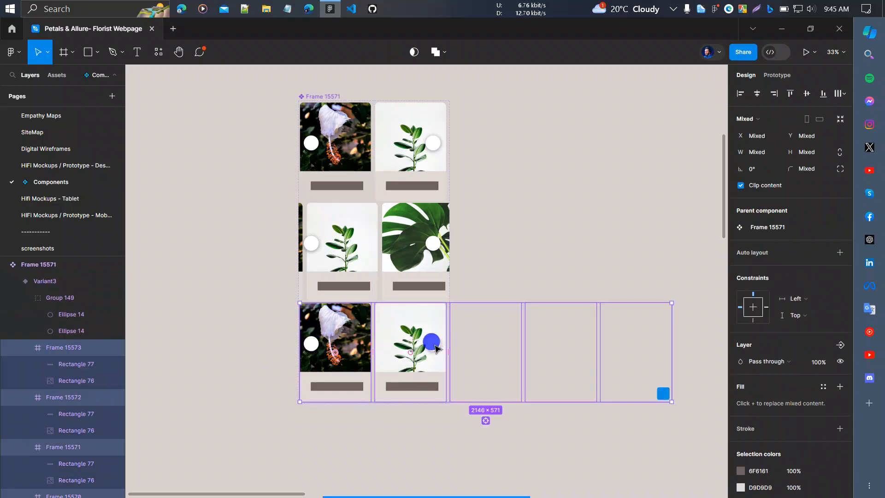
pyautogui.moveTo(551, 369); pyautogui.dragTo(330, 373)
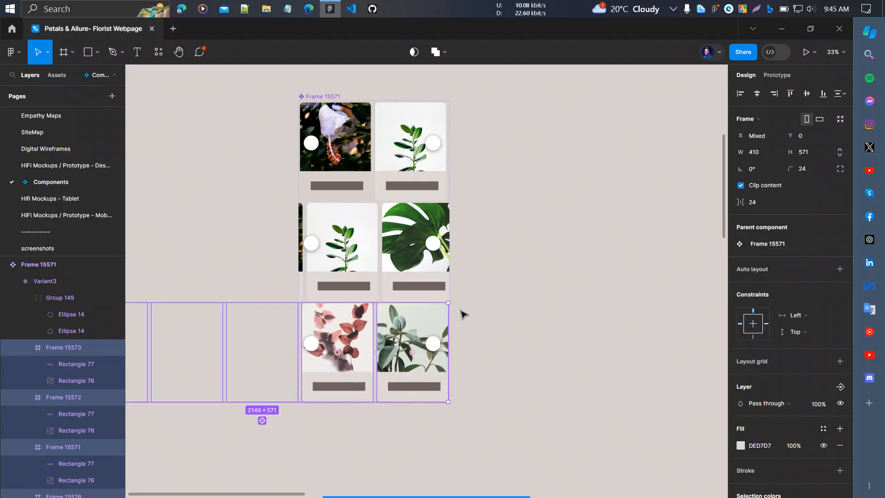
pyautogui.click(545, 258)
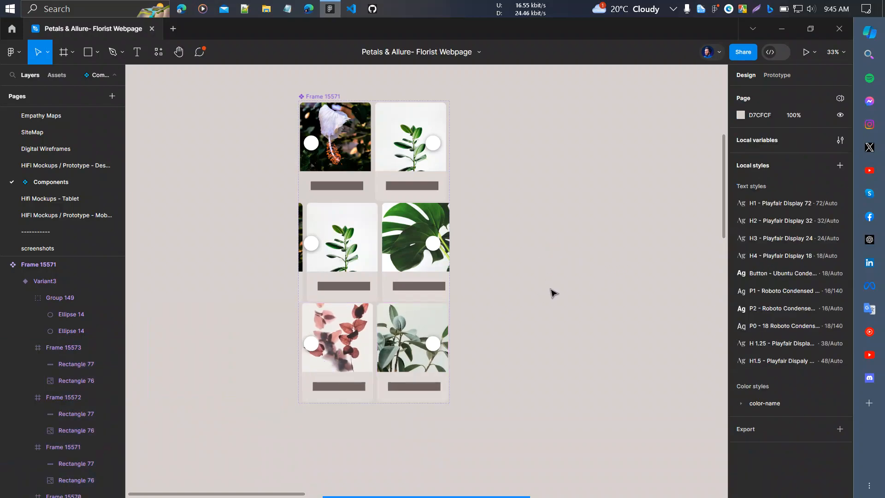
pyautogui.scroll(2, 552, 291)
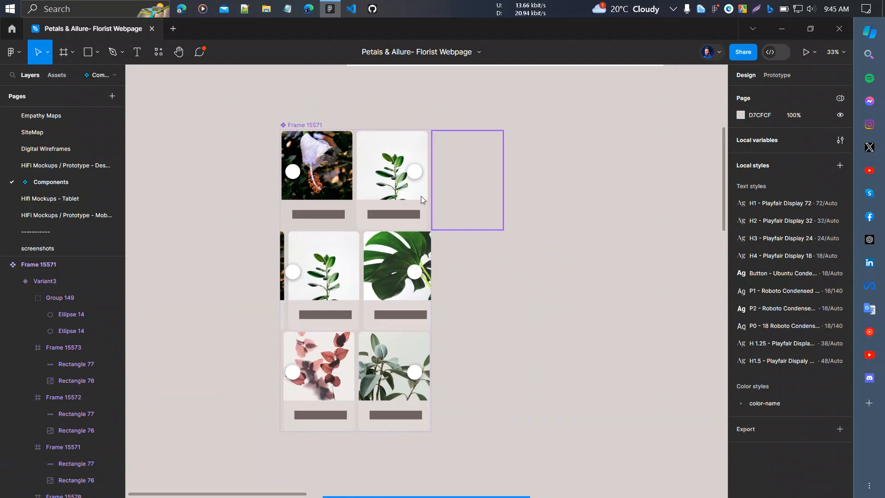
# - Place an instance of the Default variant beside the component set and turn on Clip content for it
pyautogui.hscroll(2, 435, 198)
pyautogui.click(339, 185)
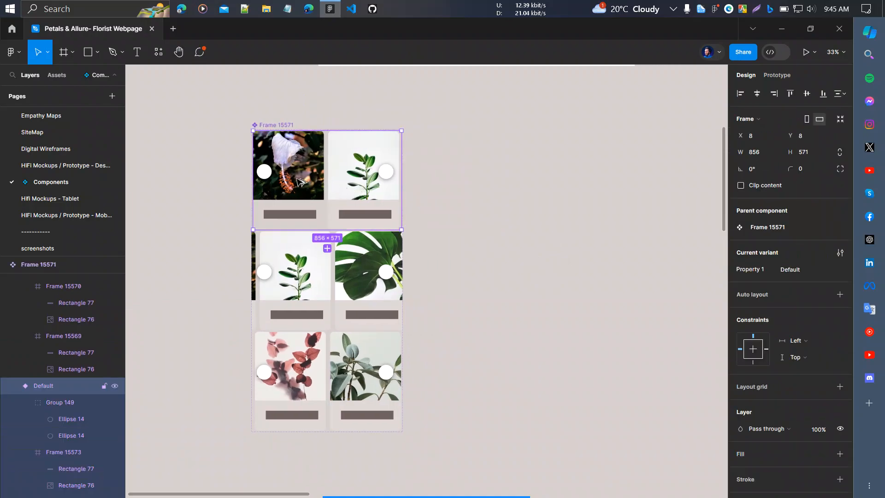
pyautogui.moveTo(339, 186); pyautogui.dragTo(531, 196)
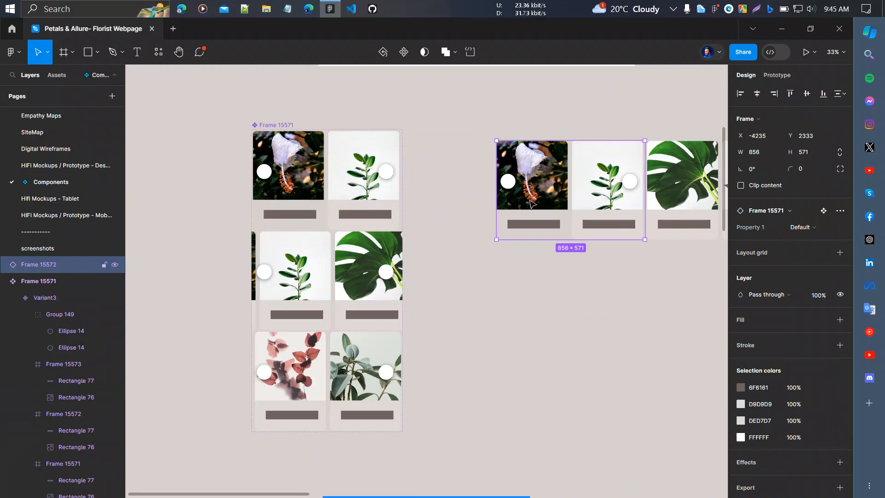
pyautogui.hscroll(2, 664, 221)
pyautogui.click(751, 185)
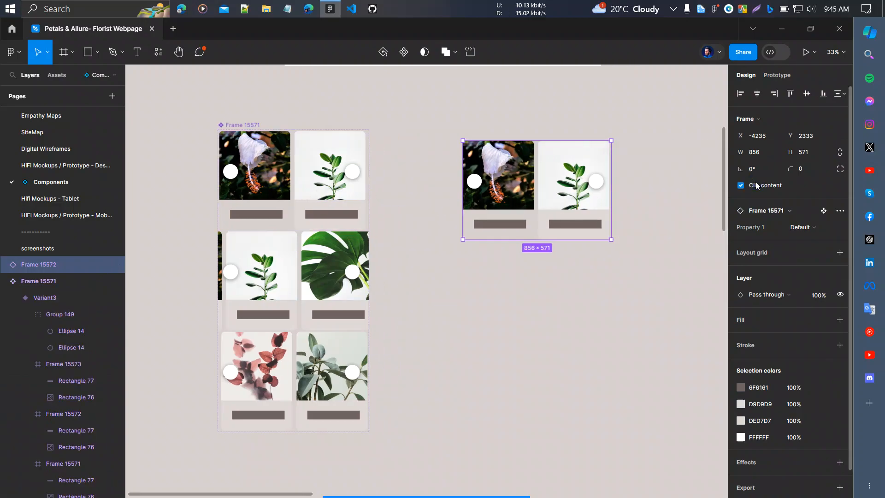
# - Draw a frame of about 1368 × 861 around the instance and test the horizontal card scrolling in the preview
pyautogui.press('f')
pyautogui.moveTo(418, 120); pyautogui.dragTo(655, 268)
pyautogui.hotkey('shift', 'space')
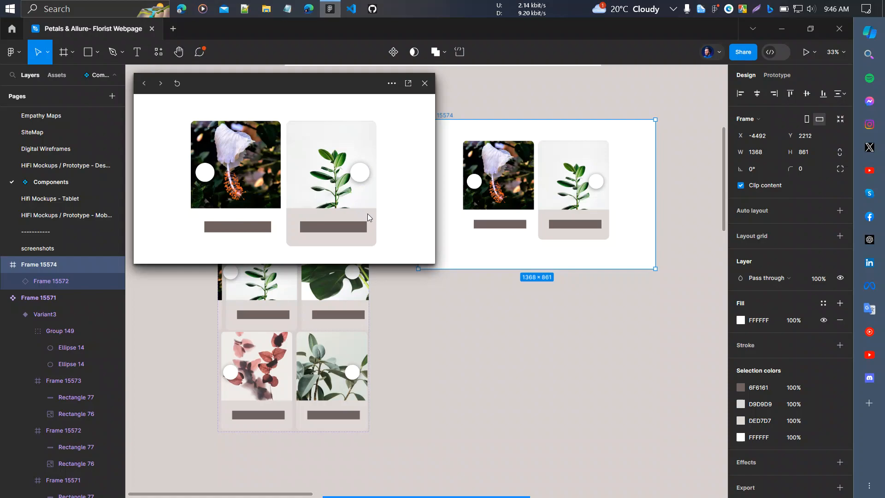
pyautogui.moveTo(367, 214); pyautogui.dragTo(298, 217)
pyautogui.moveTo(231, 212); pyautogui.dragTo(321, 216)
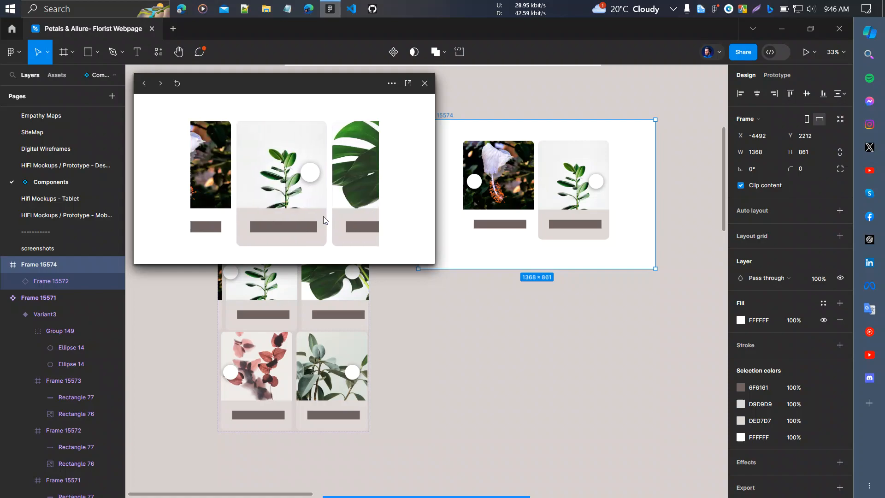
pyautogui.moveTo(240, 212); pyautogui.dragTo(326, 217)
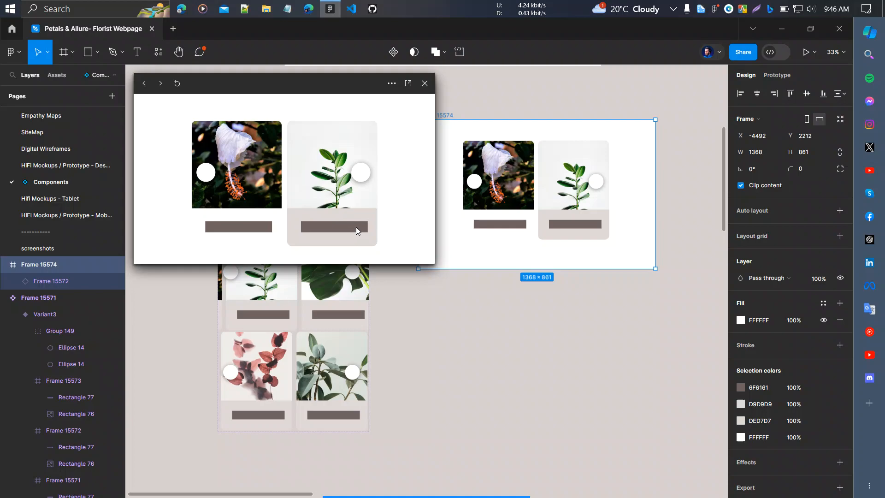
pyautogui.click(425, 83)
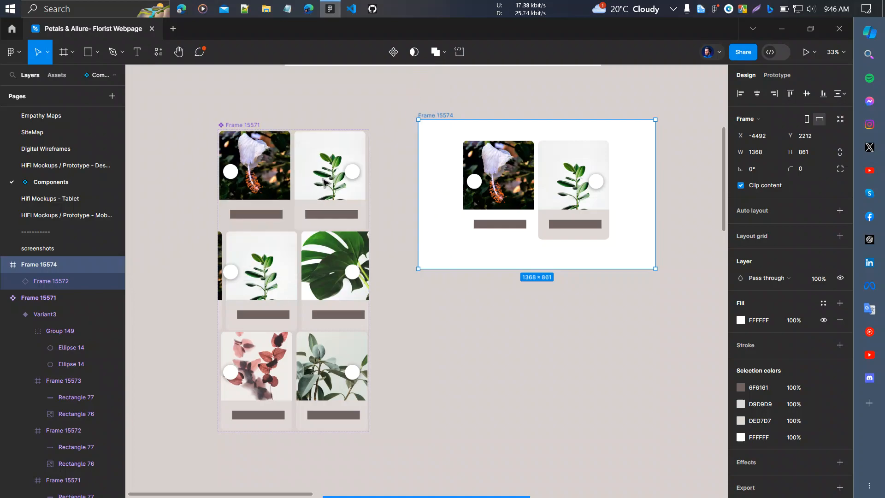
# - Set the scroll position of the circle groups in all three variants to Fixed (stay in place)
pyautogui.doubleClick(353, 176)
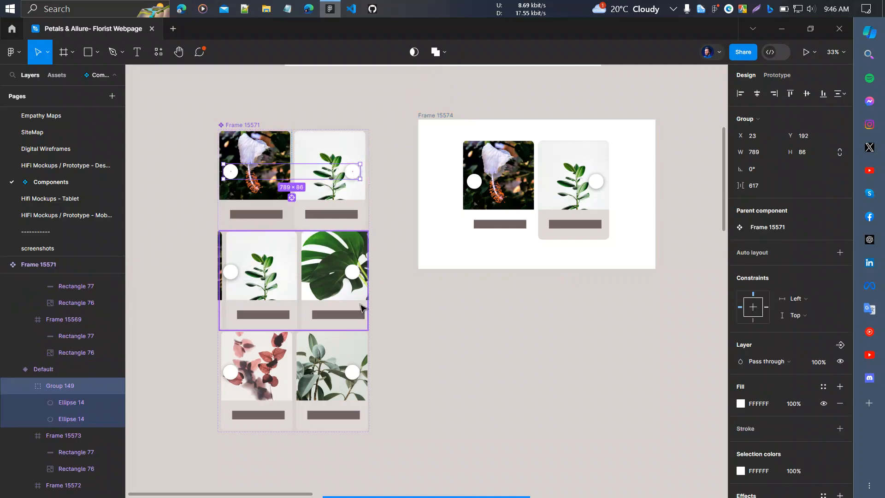
pyautogui.keyDown('shift'); pyautogui.doubleClick(356, 279); pyautogui.keyUp('shift')
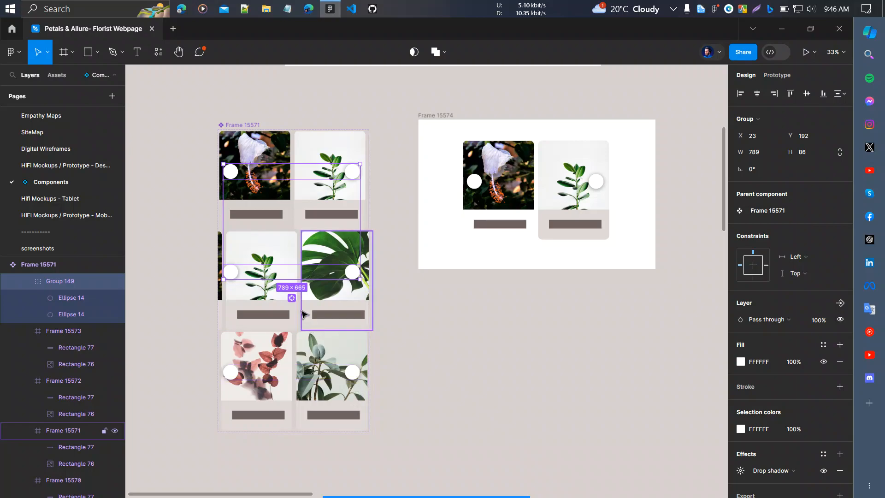
pyautogui.click(295, 299)
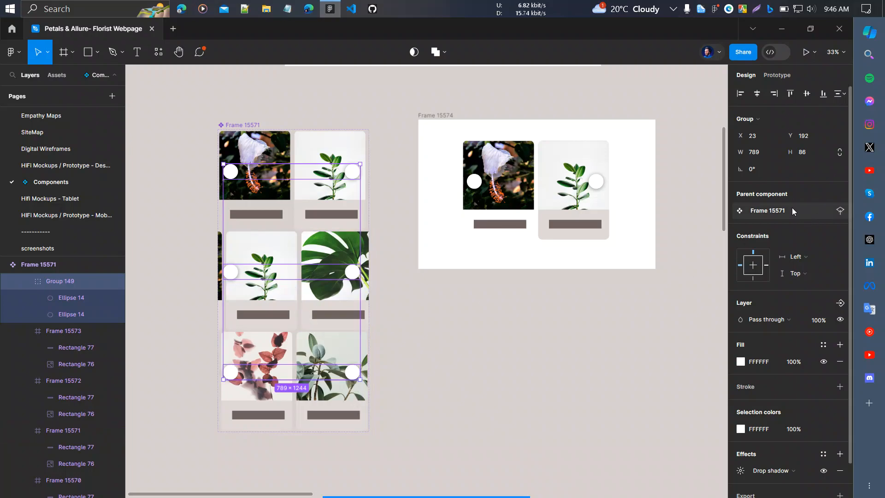
pyautogui.hotkey('shift', 'e')
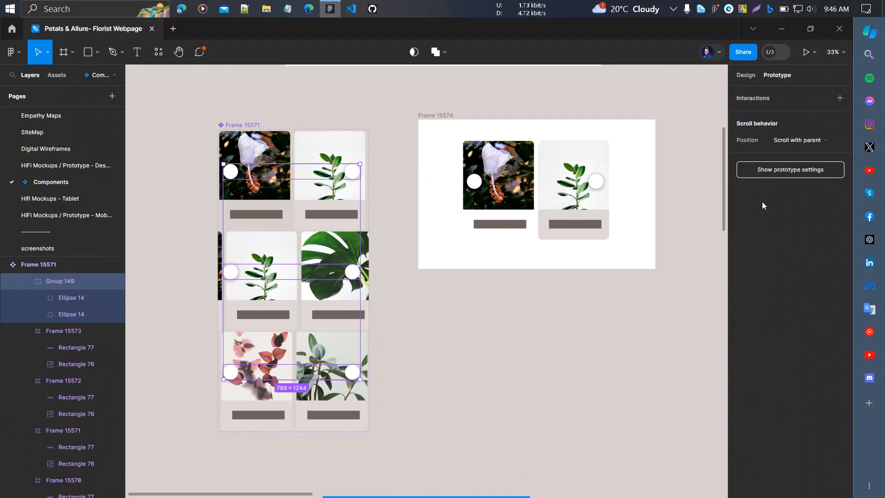
pyautogui.click(805, 139)
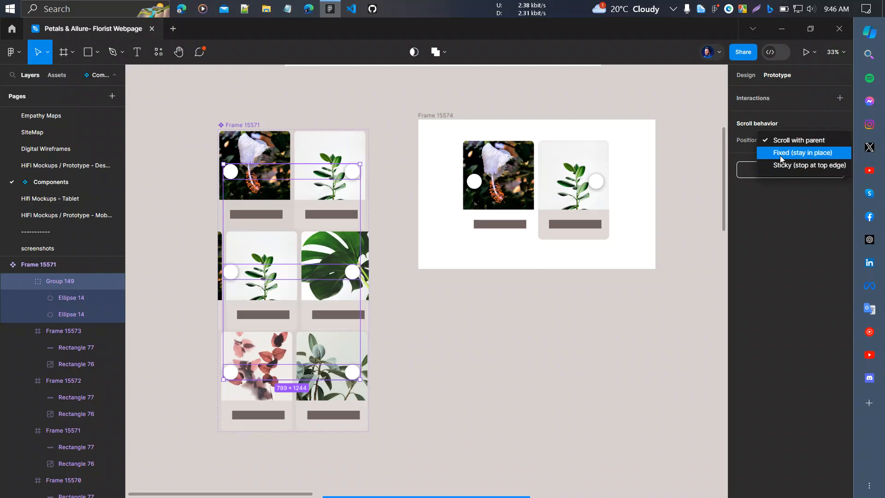
pyautogui.click(815, 154)
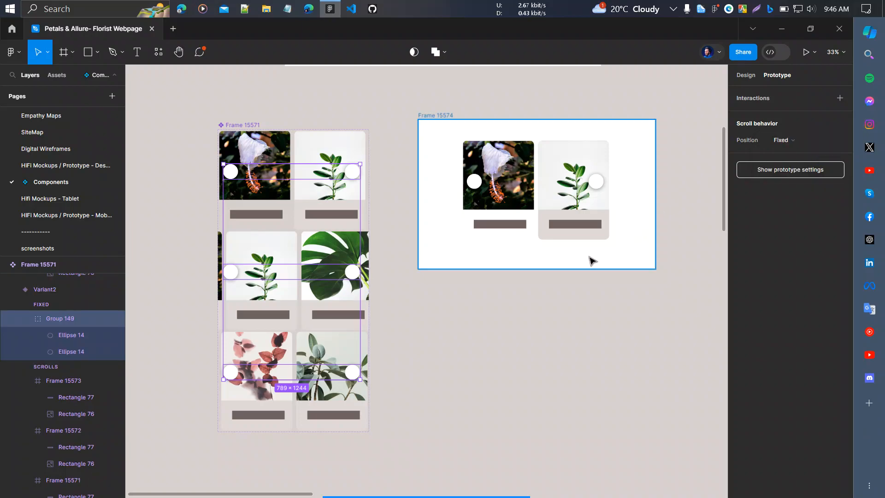
# - Preview the frame around the instance and scroll the cards both ways to check how the circles behave
pyautogui.click(611, 263)
pyautogui.hotkey('shift', 'space')
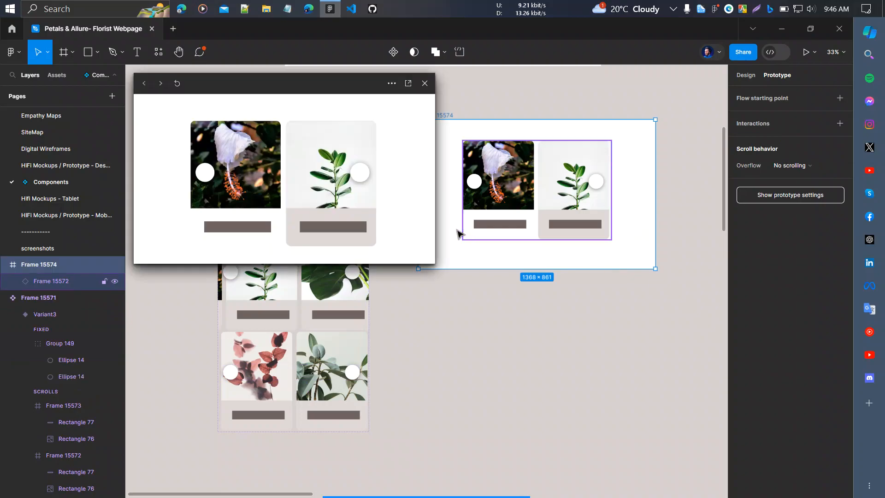
pyautogui.hscroll(5, 332, 216)
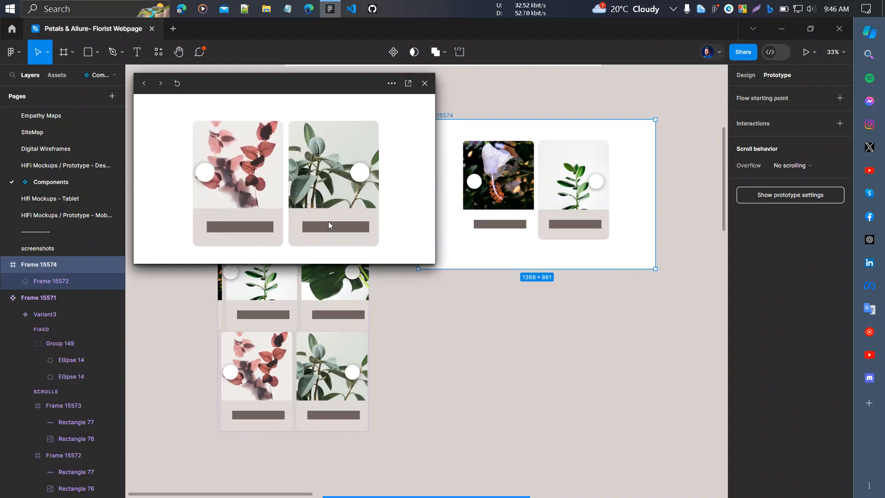
pyautogui.moveTo(330, 222); pyautogui.dragTo(422, 226)
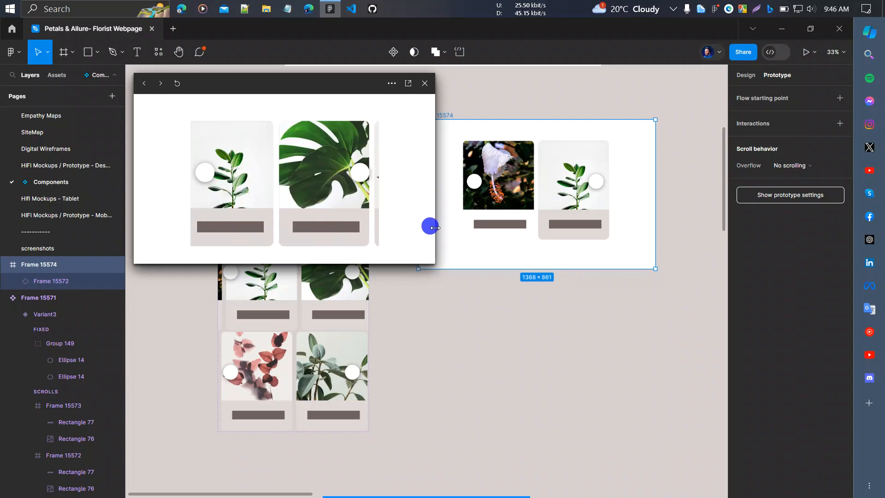
pyautogui.click(428, 84)
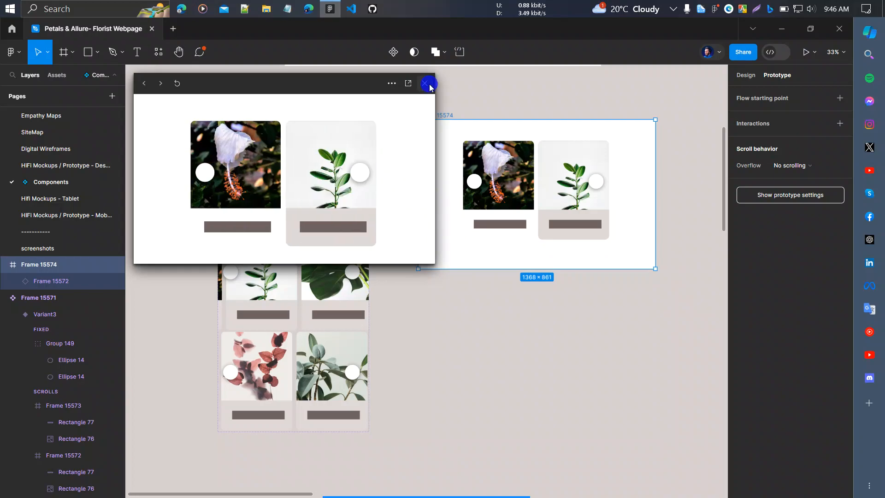
# - Add on-click Change to interactions from the Default variant's right circle to Variant2 and from Variant2's right circle to Variant3
pyautogui.hscroll(-2, 345, 198)
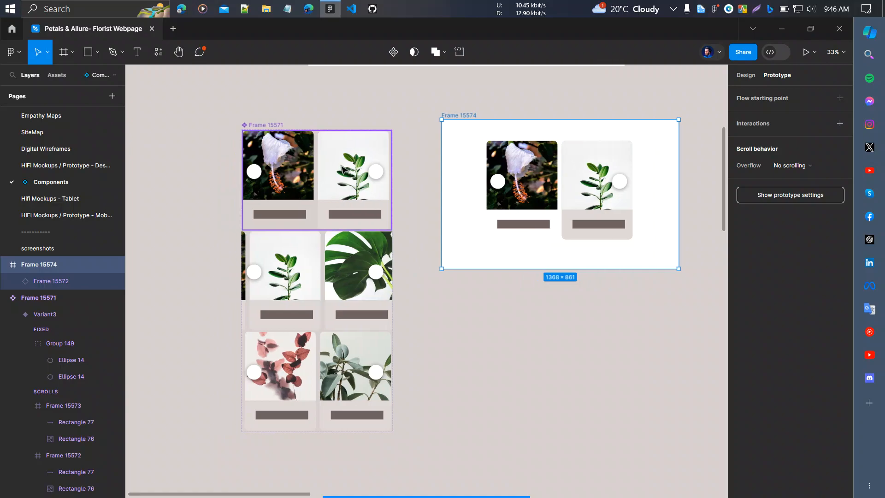
pyautogui.keyDown('ctrl'); pyautogui.click(376, 171); pyautogui.keyUp('ctrl')
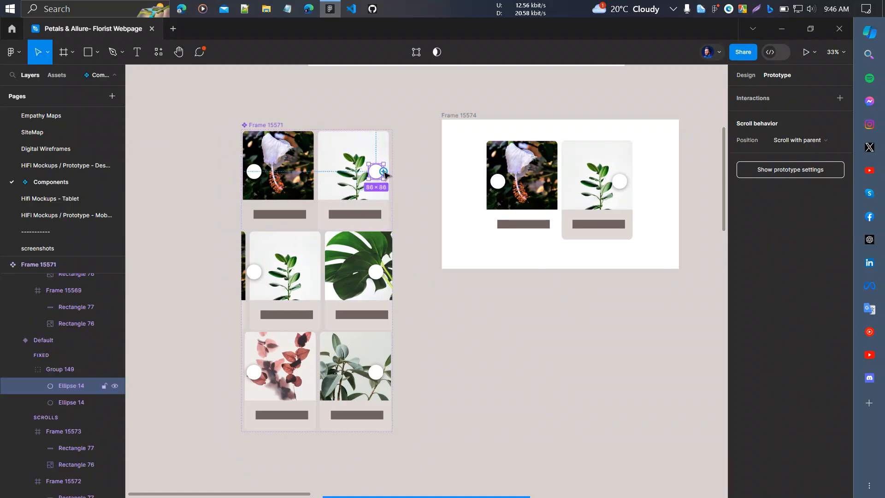
pyautogui.moveTo(385, 175); pyautogui.dragTo(383, 247)
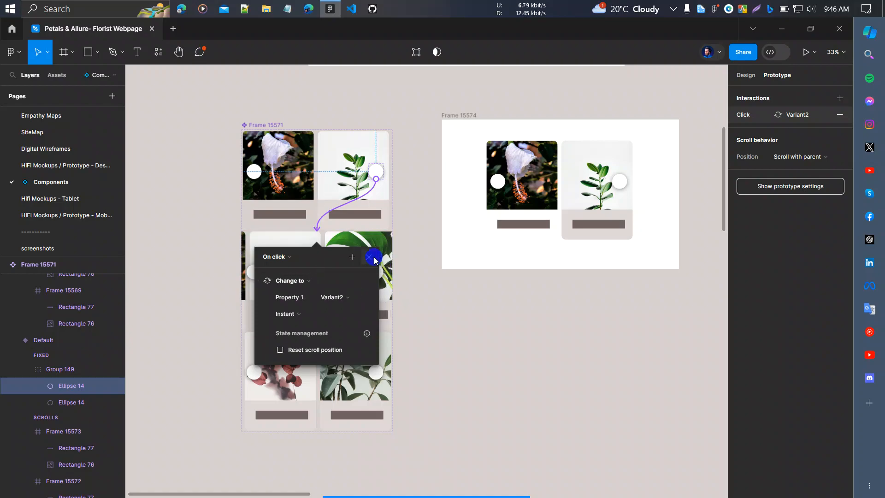
pyautogui.press('Escape')
pyautogui.keyDown('ctrl'); pyautogui.click(377, 278); pyautogui.keyUp('ctrl')
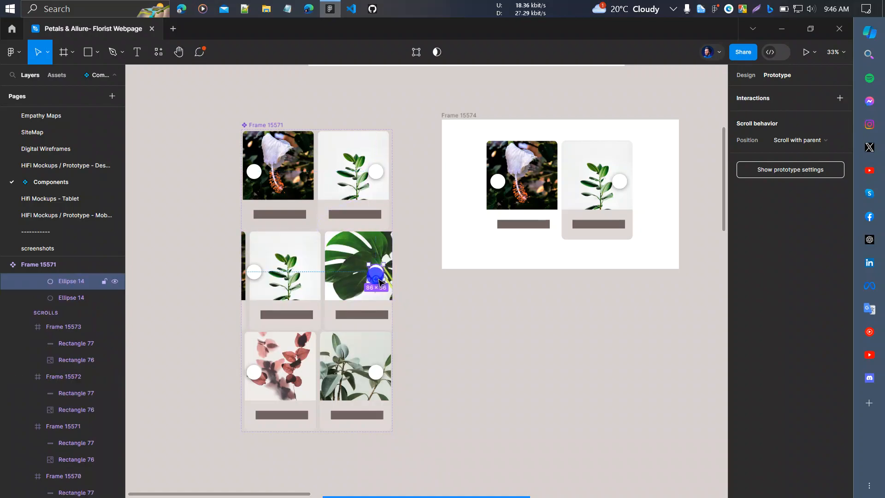
pyautogui.moveTo(376, 279); pyautogui.dragTo(347, 333)
pyautogui.click(465, 326)
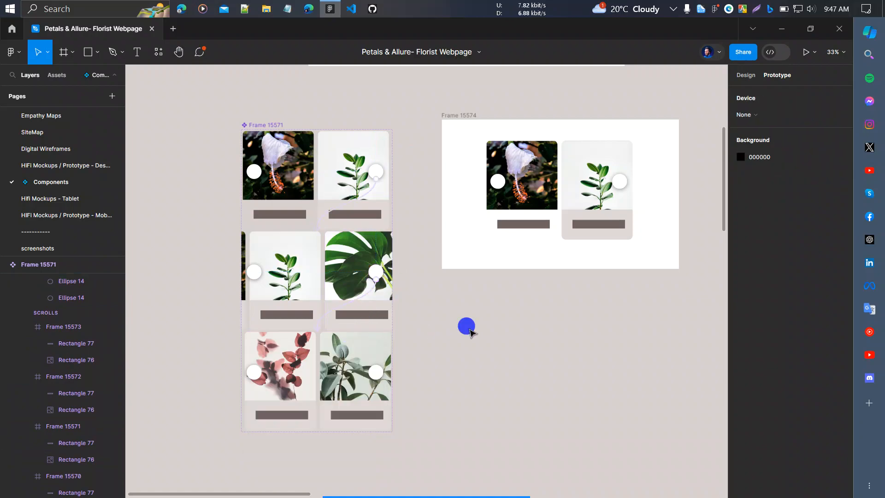
# - Add on-click Change to interactions from Variant3's left circle to Variant2 and from Variant2's left circle to Default
pyautogui.keyDown('ctrl'); pyautogui.click(255, 371); pyautogui.keyUp('ctrl')
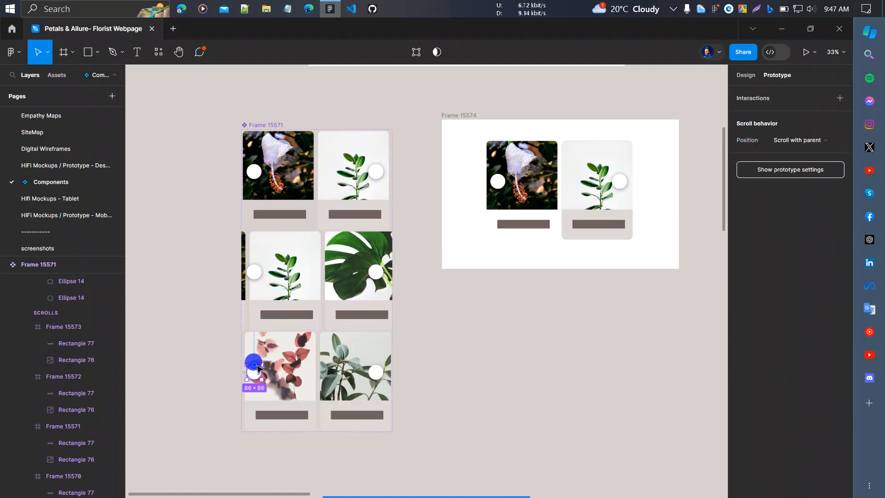
pyautogui.moveTo(257, 366); pyautogui.dragTo(324, 307)
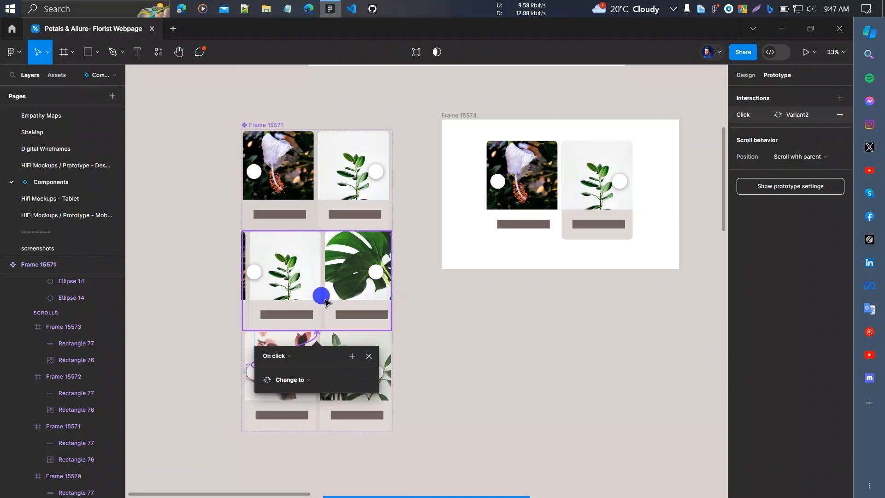
pyautogui.keyDown('ctrl'); pyautogui.click(255, 273); pyautogui.keyUp('ctrl')
pyautogui.moveTo(262, 272); pyautogui.dragTo(300, 203)
pyautogui.click(453, 344)
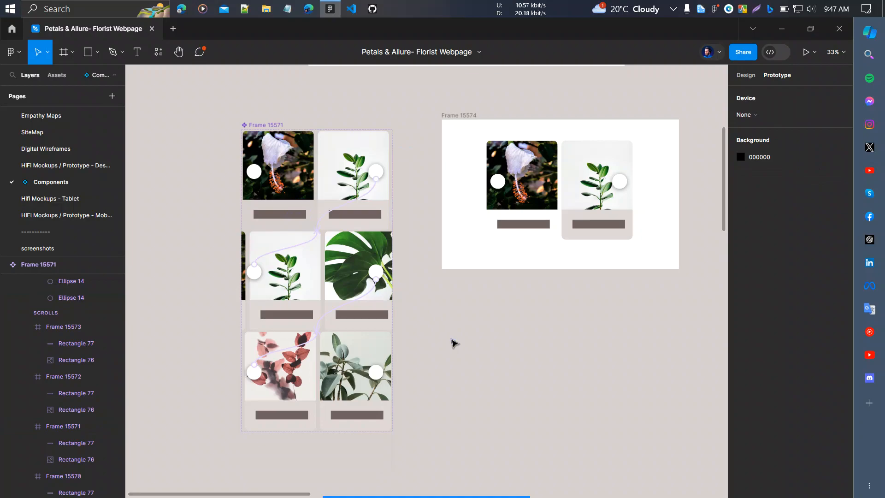
# - Preview the frame around the instance and test both the circle navigation and horizontal scrolling of the cards
pyautogui.click(538, 262)
pyautogui.hotkey('shift', 'space')
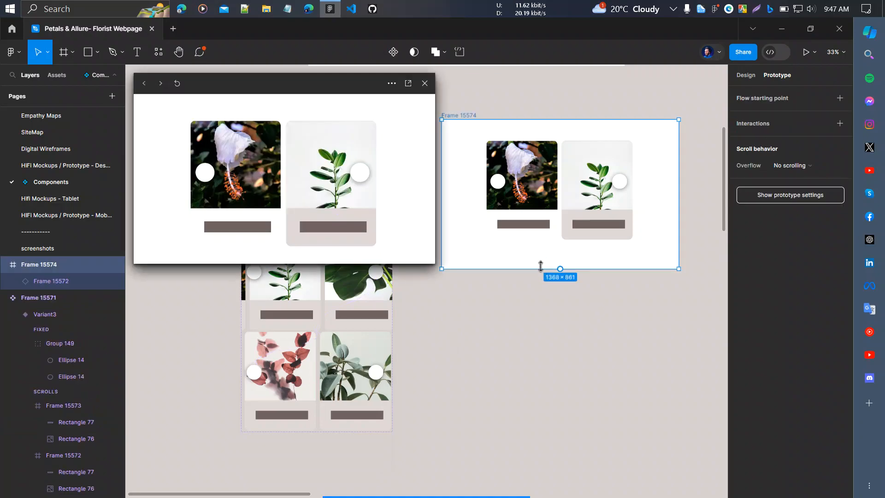
pyautogui.click(361, 176)
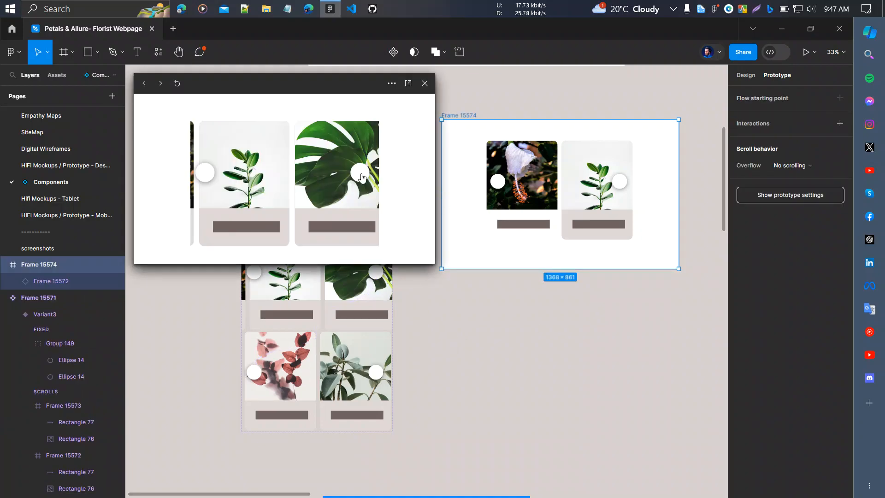
pyautogui.click(361, 175)
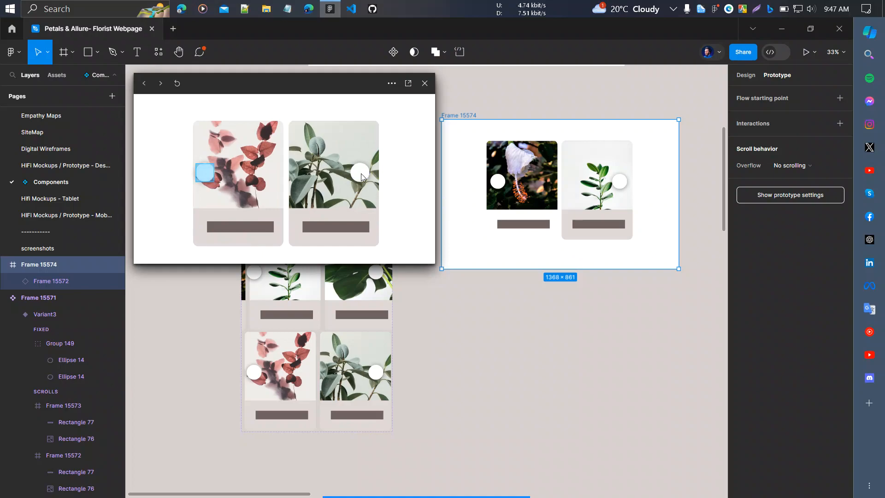
pyautogui.click(206, 174)
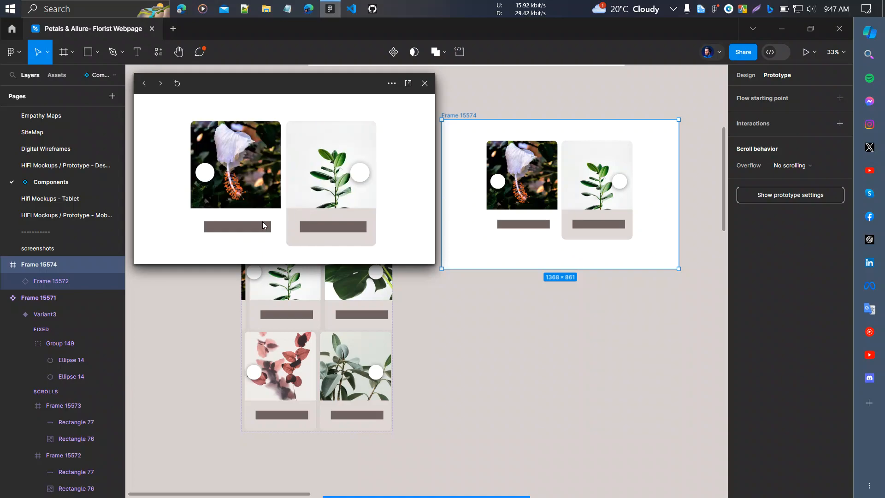
pyautogui.moveTo(268, 223); pyautogui.dragTo(213, 215)
pyautogui.moveTo(329, 215); pyautogui.dragTo(266, 221)
pyautogui.moveTo(356, 222); pyautogui.dragTo(348, 222)
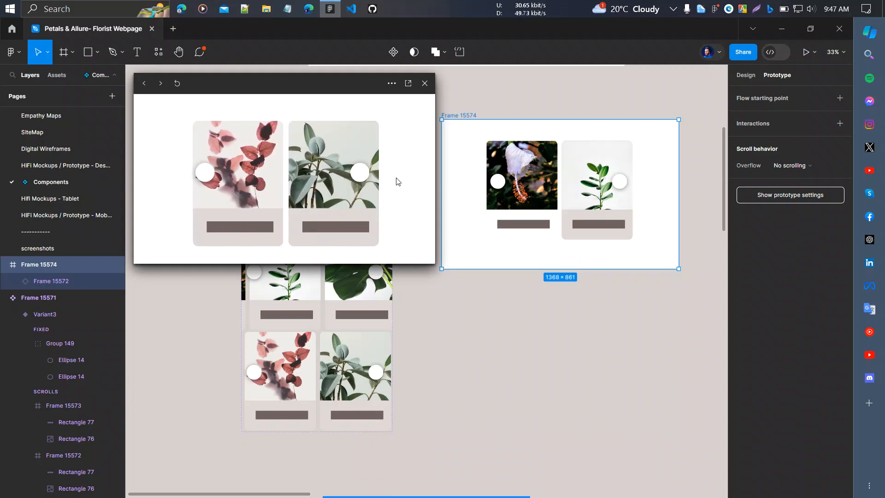
pyautogui.click(425, 85)
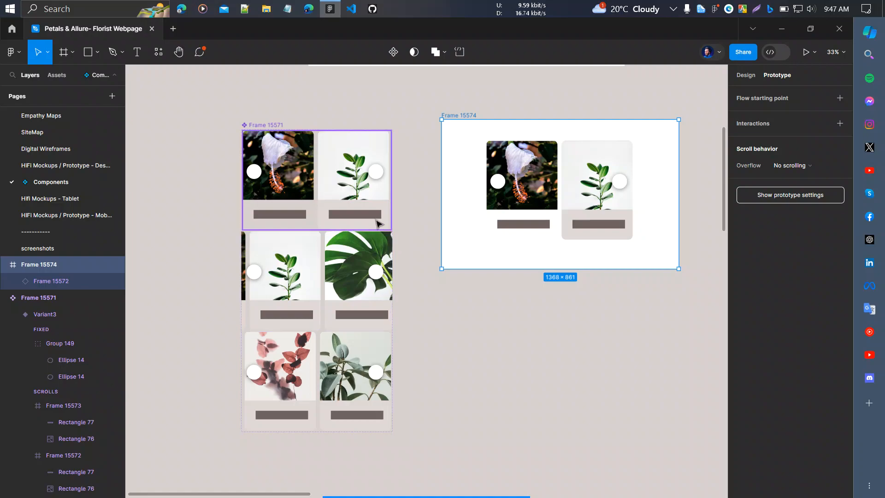
# - Set the animation of all four on-click Change to interactions between the variants' circles to Smart animate
pyautogui.doubleClick(376, 172)
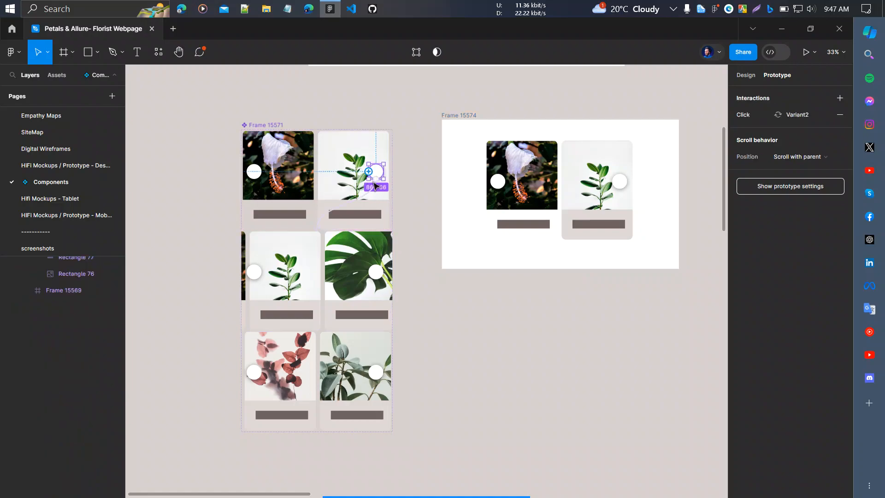
pyautogui.moveTo(375, 178); pyautogui.dragTo(347, 206)
pyautogui.click(443, 325)
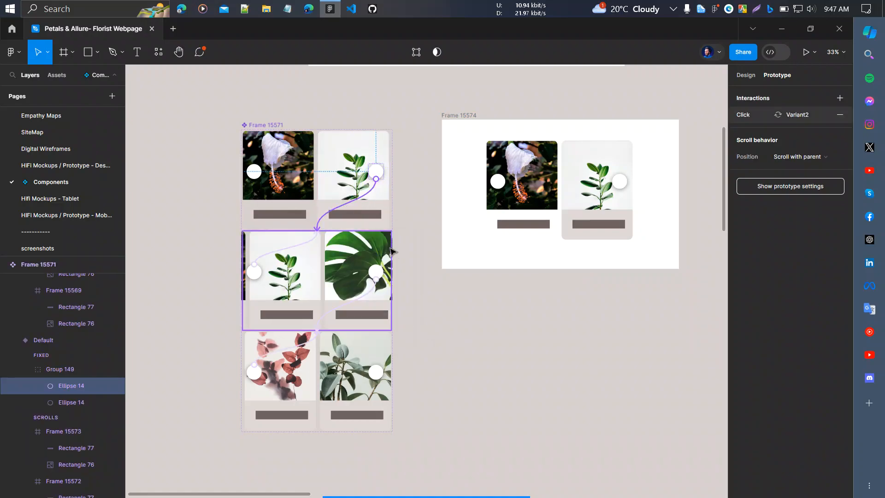
pyautogui.click(324, 327)
pyautogui.click(331, 316)
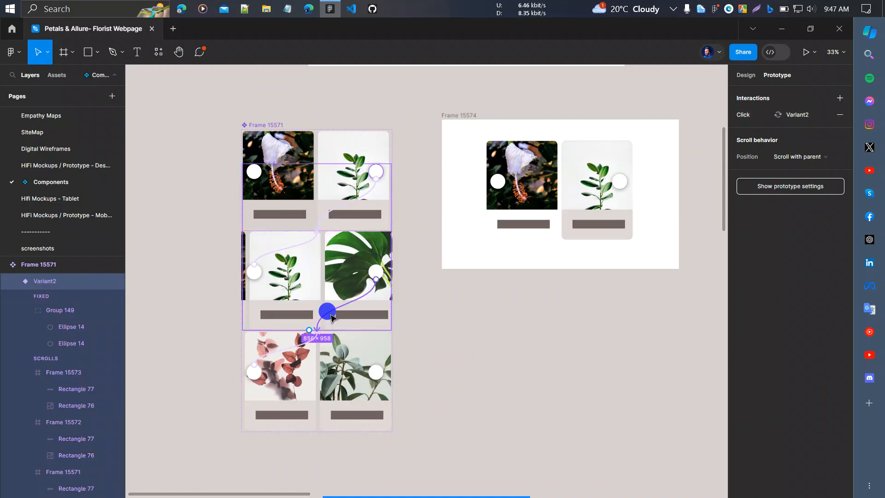
pyautogui.click(331, 315)
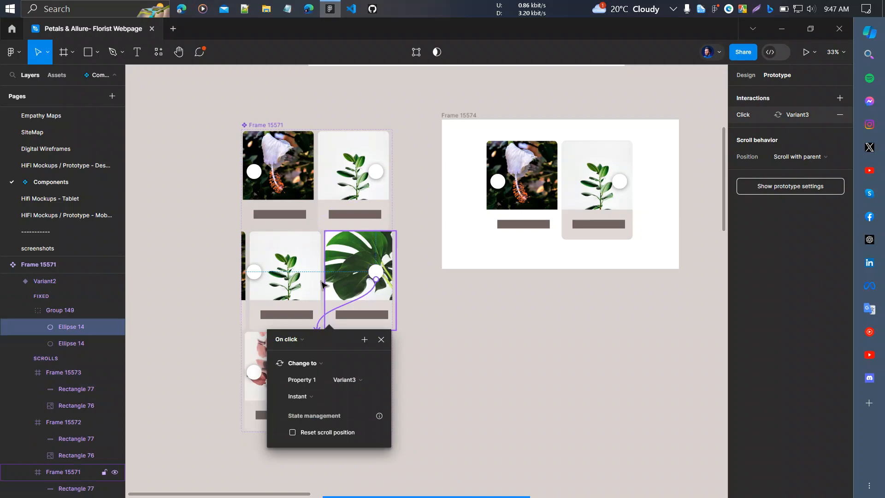
pyautogui.click(337, 193)
pyautogui.keyDown('shift'); pyautogui.click(353, 198); pyautogui.keyUp('shift')
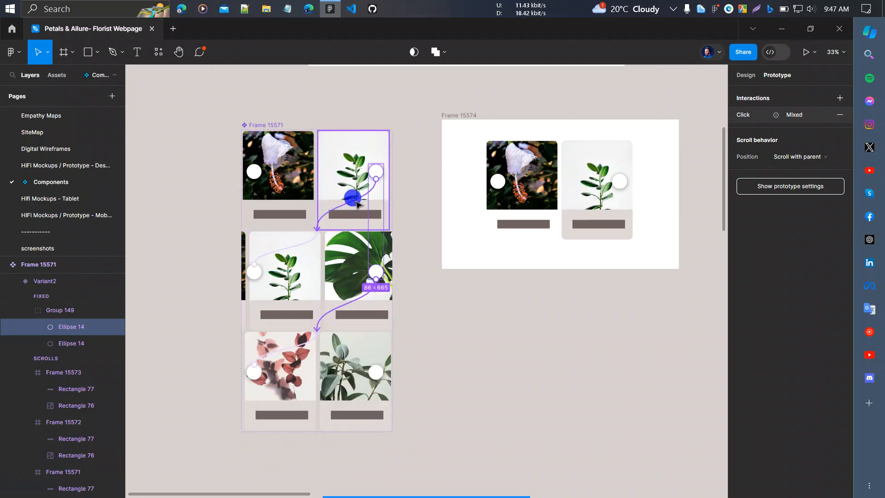
pyautogui.keyDown('shift'); pyautogui.click(290, 346); pyautogui.keyUp('shift')
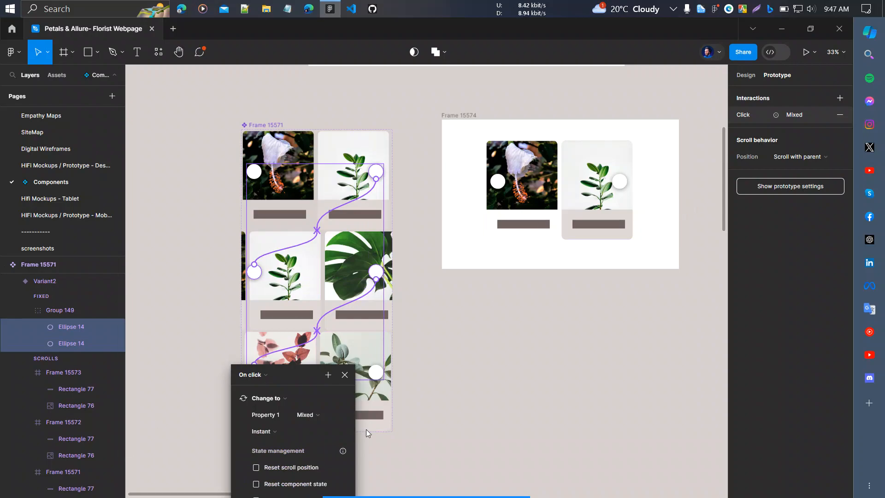
pyautogui.scroll(-2, 398, 430)
pyautogui.click(268, 387)
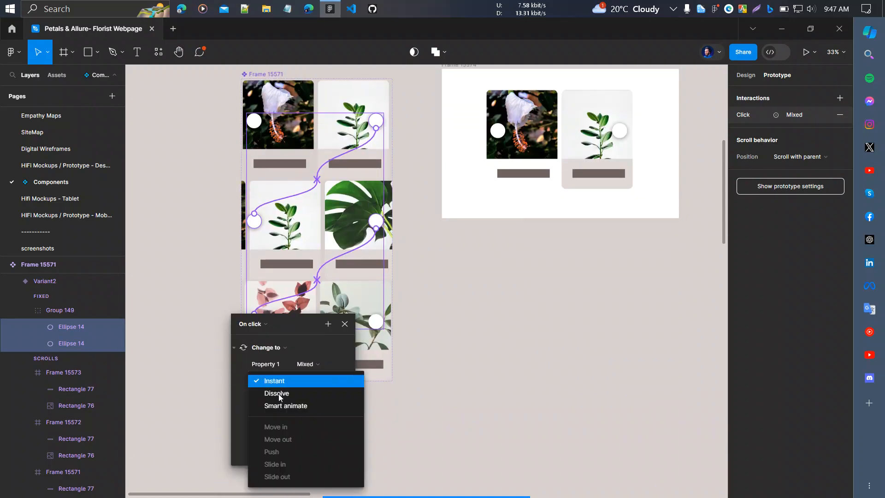
pyautogui.click(283, 407)
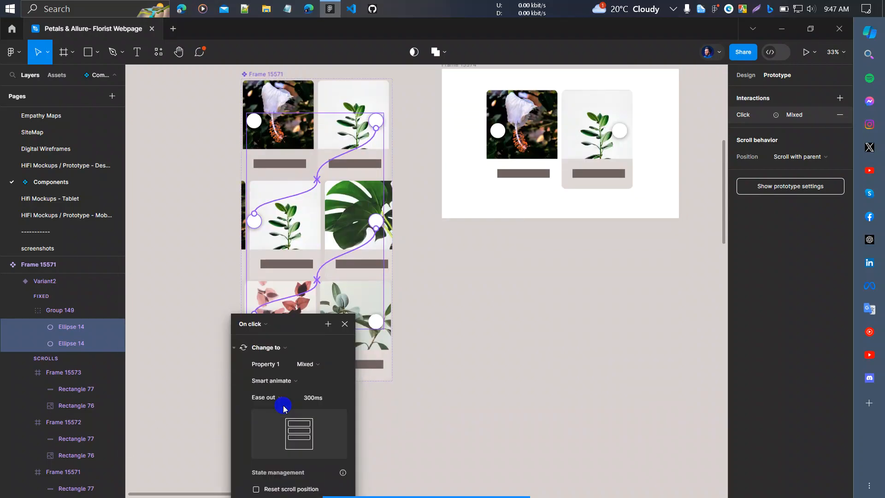
# - Preview the frame around the instance and test the animated navigation forward and back with both circles
pyautogui.click(512, 202)
pyautogui.hotkey('shift', 'space')
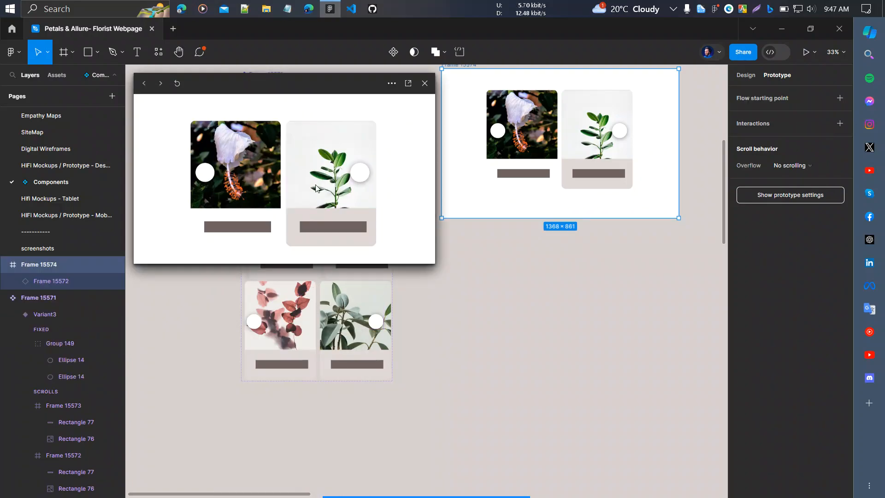
pyautogui.click(356, 180)
pyautogui.click(356, 180)
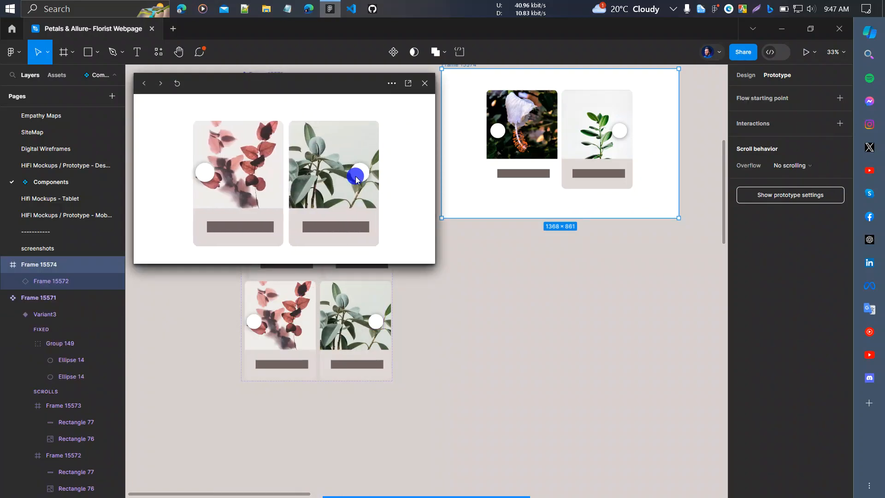
pyautogui.click(210, 177)
pyautogui.click(210, 176)
pyautogui.click(210, 176)
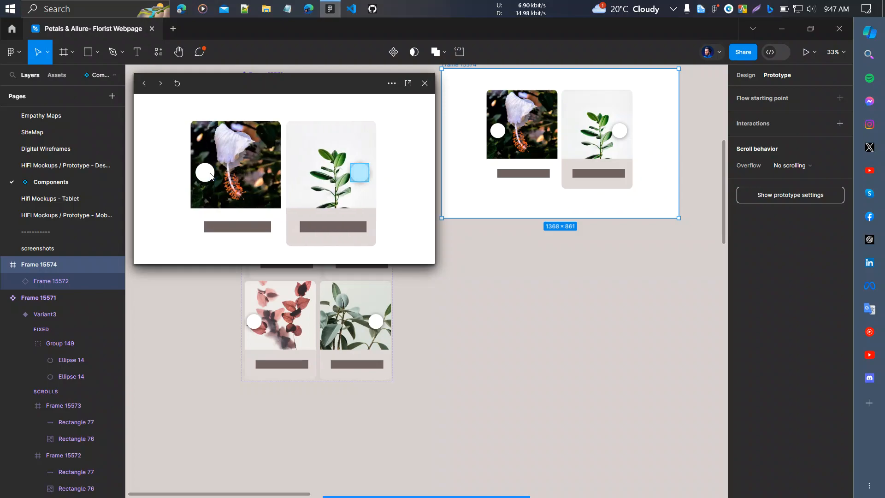
pyautogui.click(425, 83)
pyautogui.scroll(4, 548, 295)
pyautogui.scroll(-1, 553, 277)
pyautogui.scroll(-1, 473, 305)
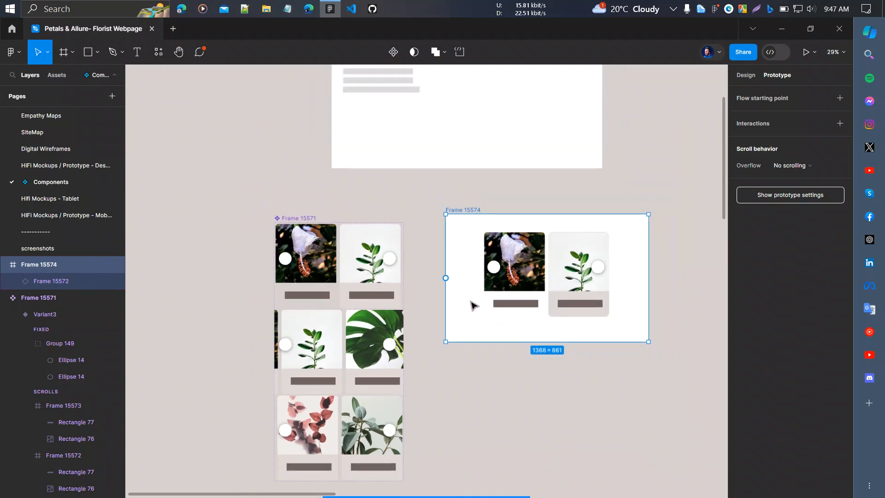
pyautogui.scroll(-1, 406, 326)
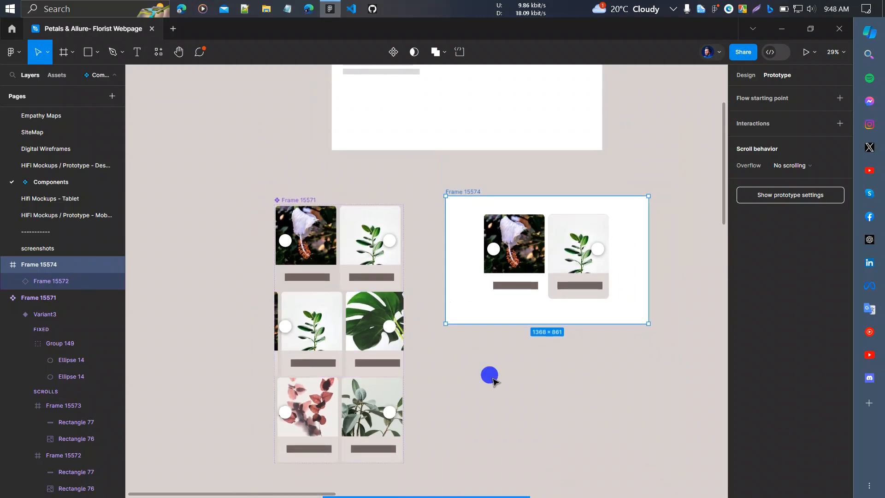
pyautogui.click(491, 377)
pyautogui.scroll(-2, 480, 363)
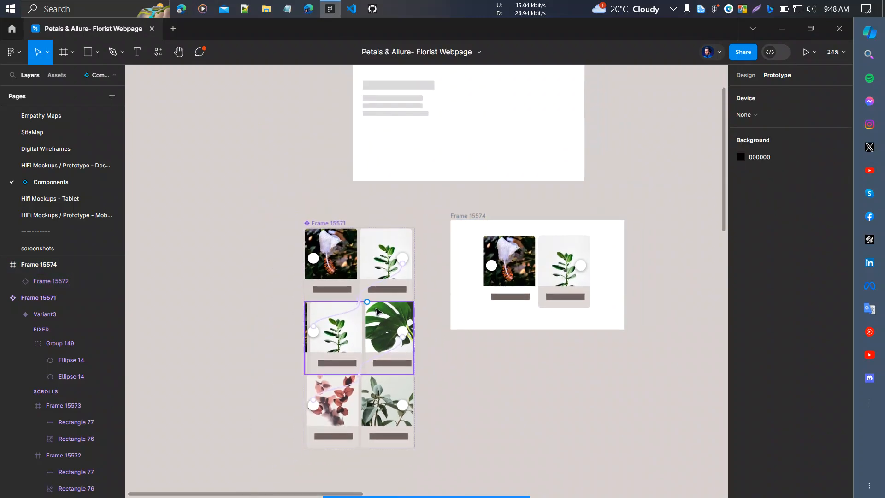
pyautogui.scroll(-1, 369, 368)
pyautogui.scroll(2, 360, 226)
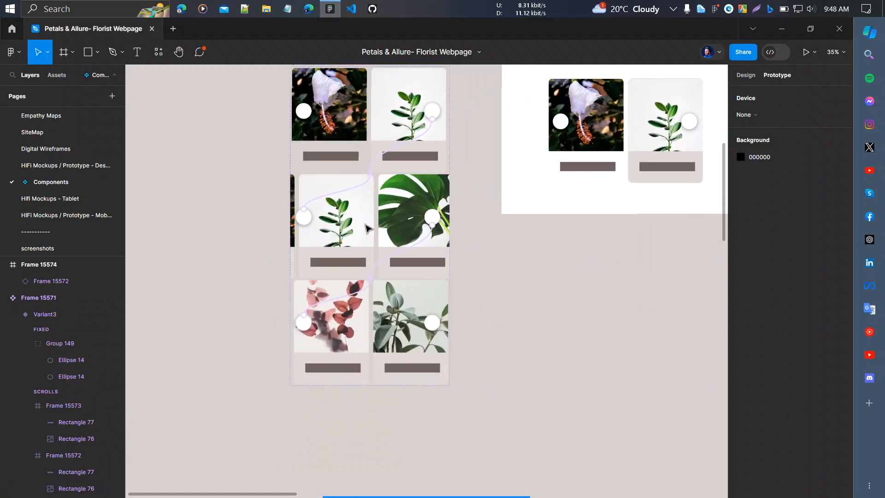
pyautogui.scroll(3, 367, 227)
pyautogui.scroll(-1, 531, 274)
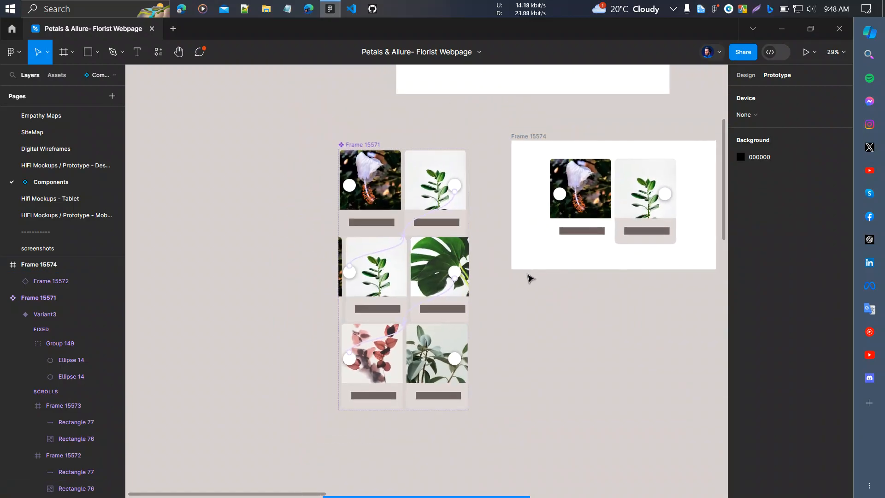
# - Turn off content clipping on the img scroll frame in the Scroll Components section
pyautogui.hscroll(3, 520, 318)
pyautogui.scroll(-3, 521, 321)
pyautogui.scroll(1, 521, 322)
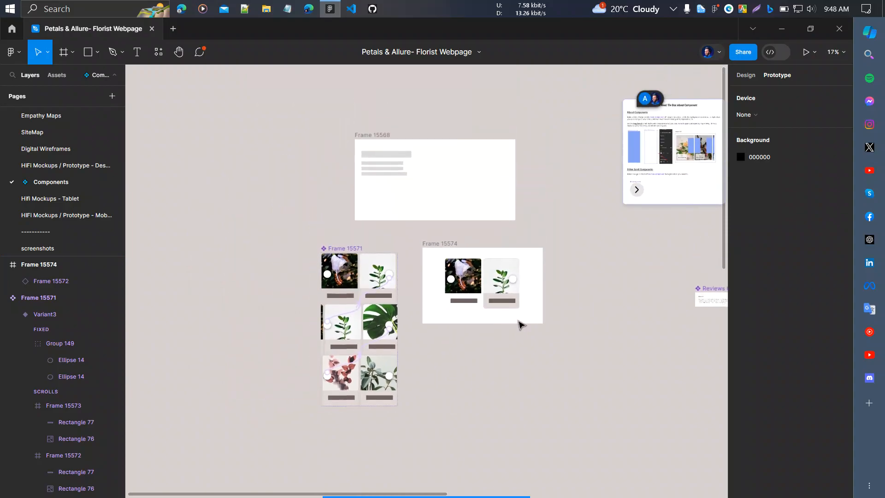
pyautogui.hscroll(3, 519, 322)
pyautogui.hscroll(3, 557, 249)
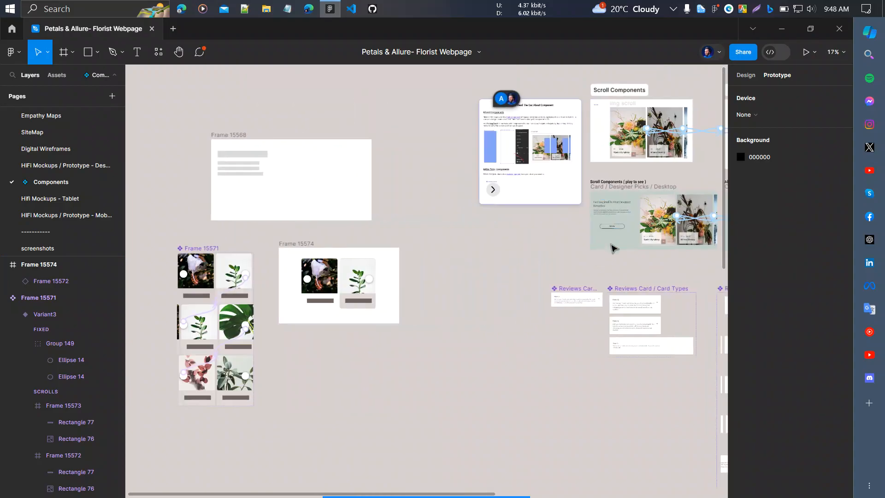
pyautogui.scroll(5, 613, 113)
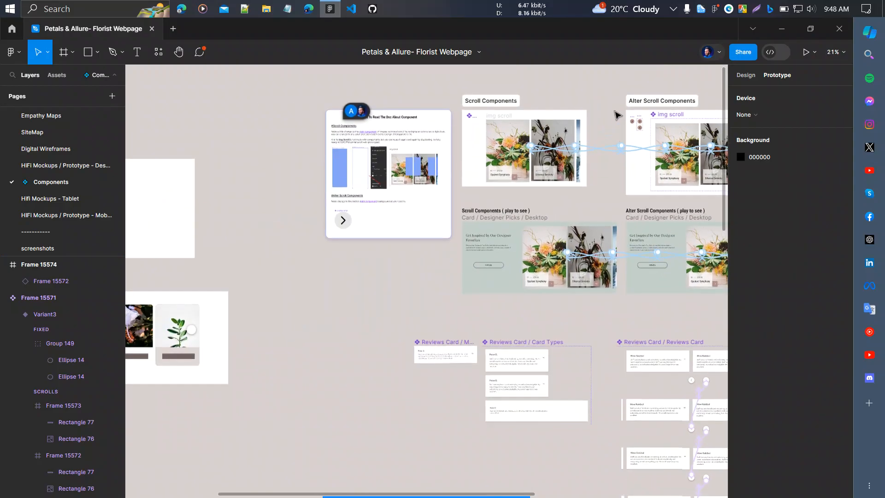
pyautogui.scroll(2, 556, 121)
pyautogui.scroll(1, 537, 124)
pyautogui.scroll(-1, 516, 148)
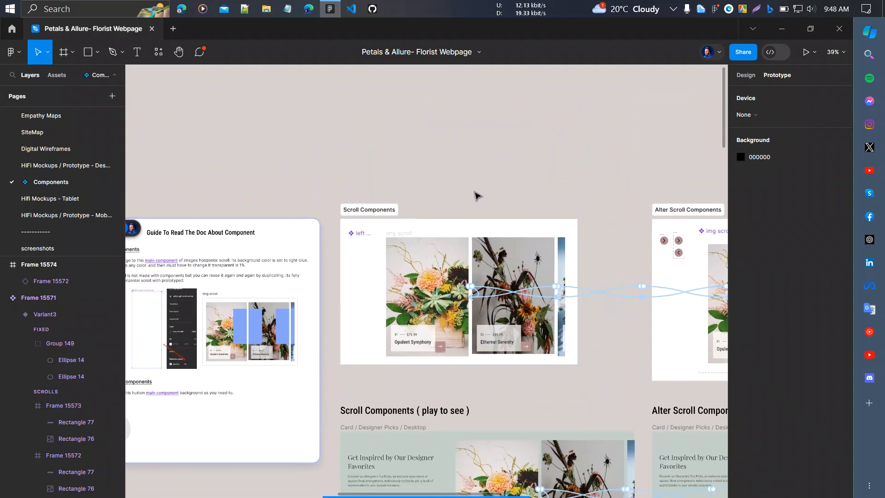
pyautogui.scroll(-2, 453, 280)
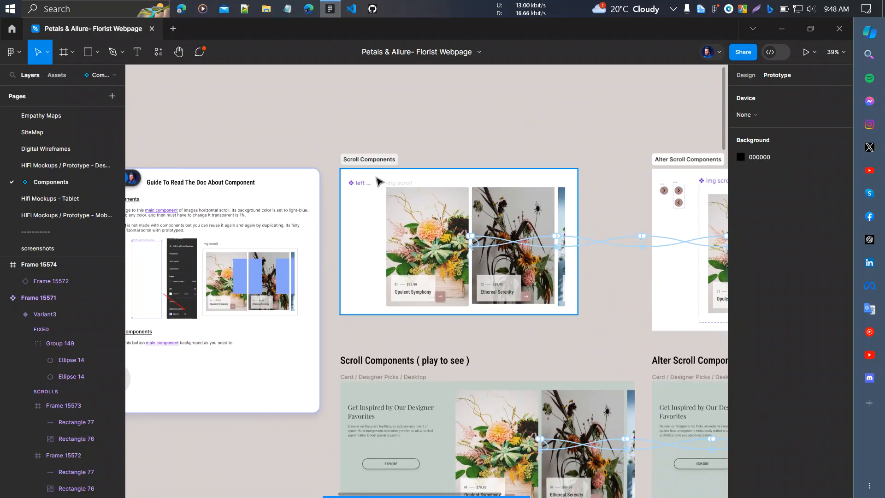
pyautogui.click(408, 188)
pyautogui.click(404, 184)
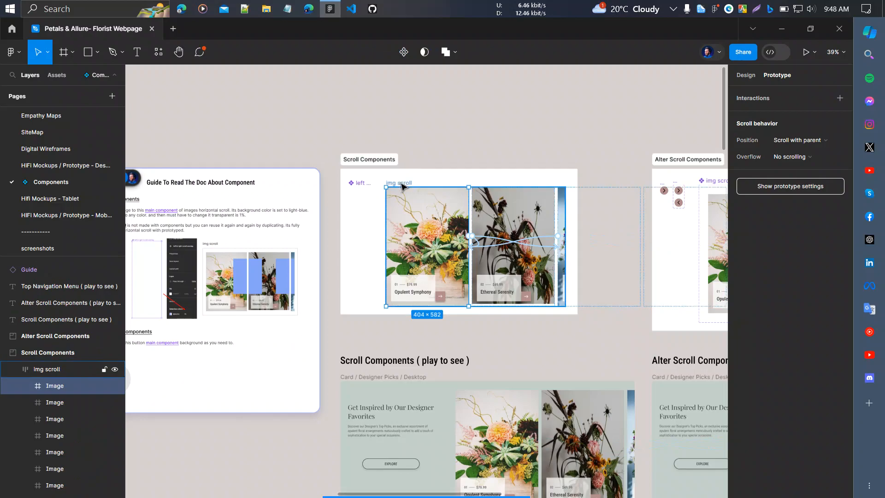
pyautogui.hotkey('shift', 'e')
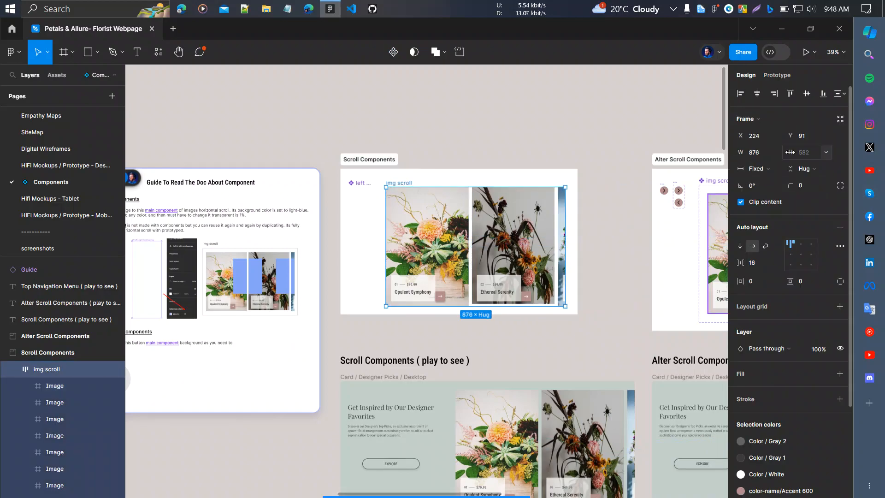
pyautogui.hscroll(2, 560, 236)
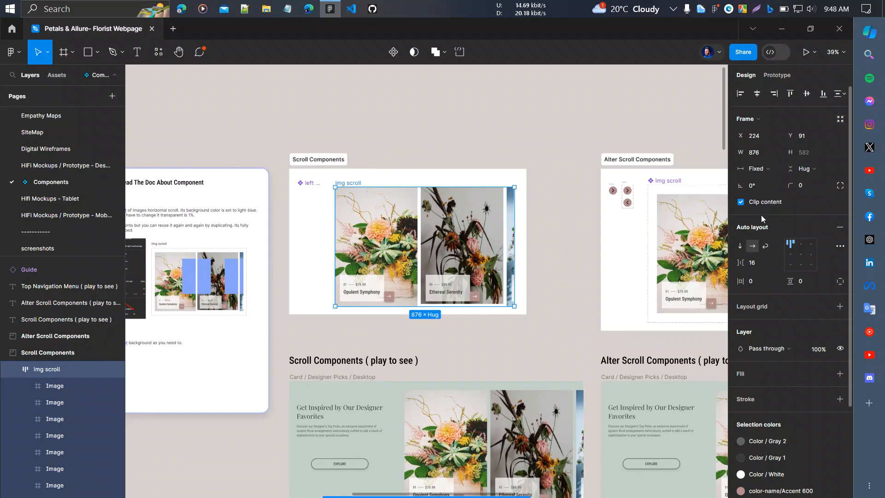
pyautogui.click(741, 202)
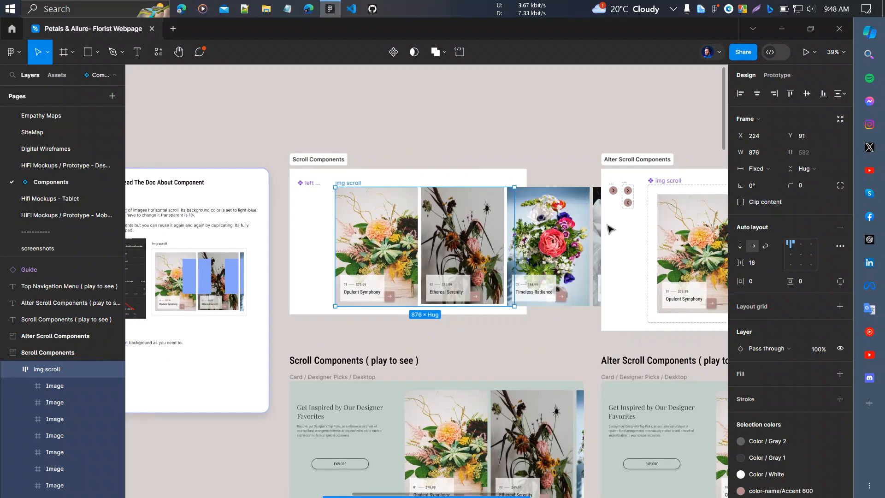
# - Set the 8BA299 color of the left & right scroll overlay component to 100% opacity
pyautogui.click(322, 160)
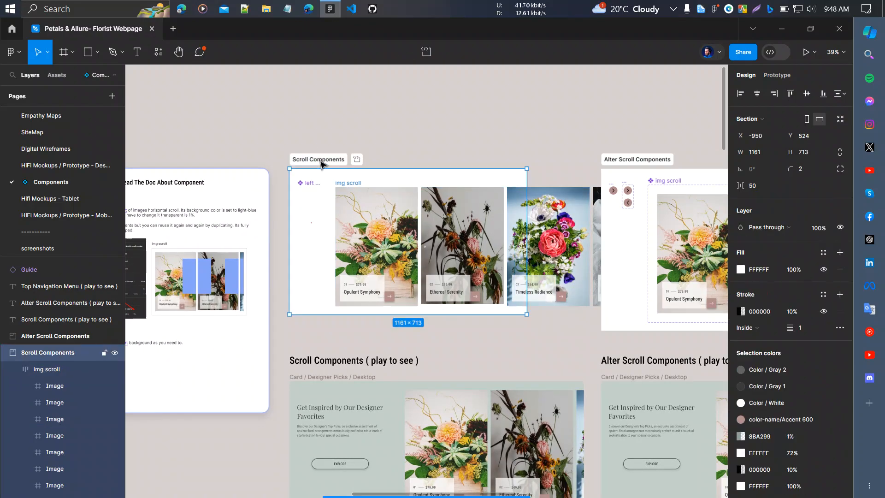
pyautogui.hscroll(5, 607, 319)
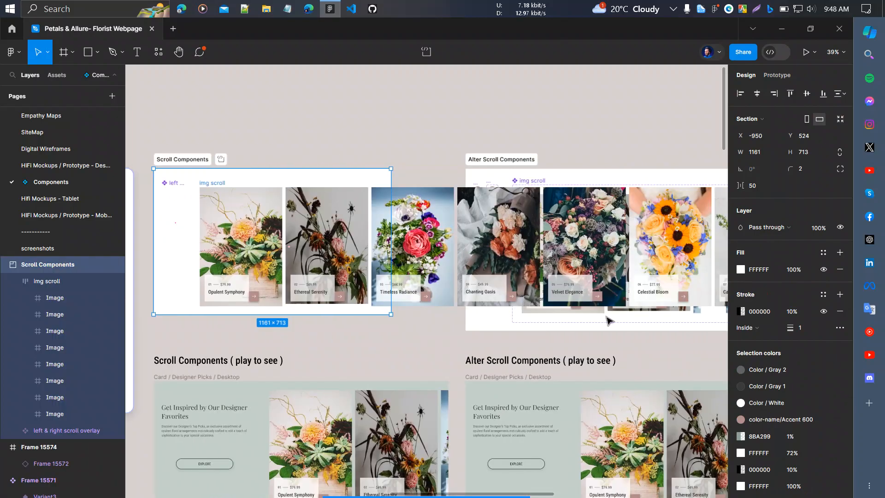
pyautogui.hscroll(4, 607, 319)
pyautogui.hscroll(-6, 607, 319)
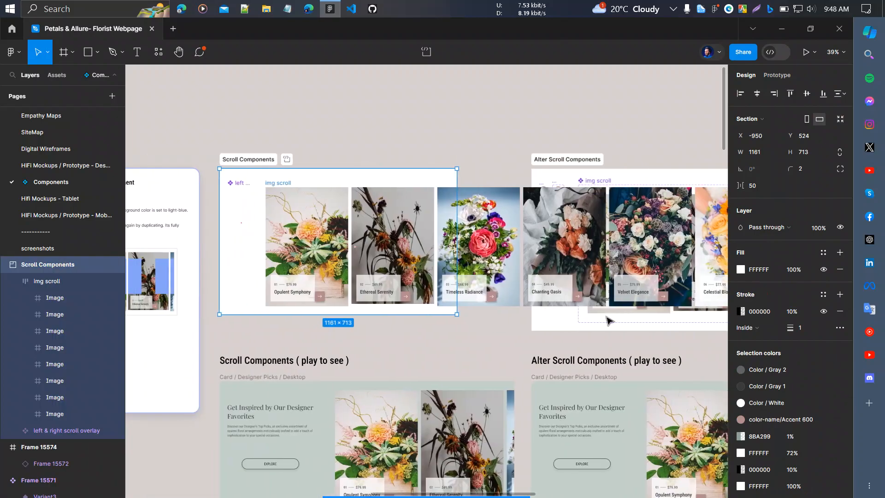
pyautogui.hscroll(-1, 607, 319)
pyautogui.click(261, 201)
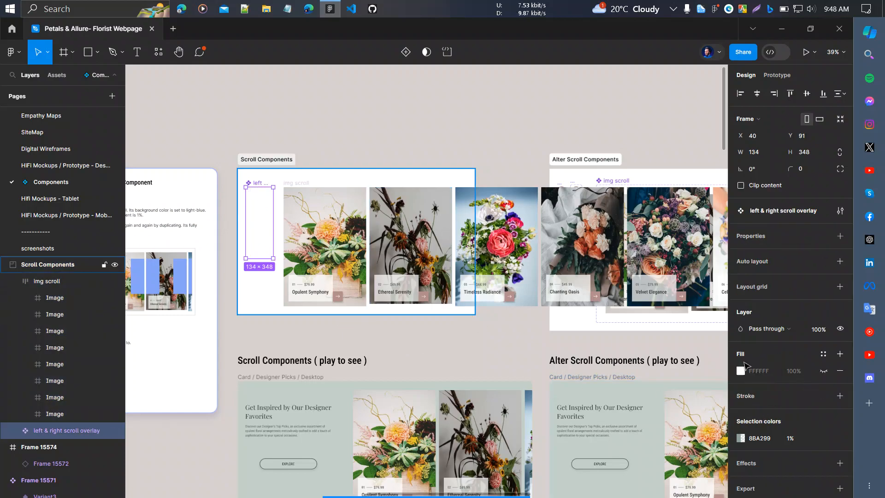
pyautogui.moveTo(793, 442); pyautogui.dragTo(794, 440)
pyautogui.hscroll(3, 571, 304)
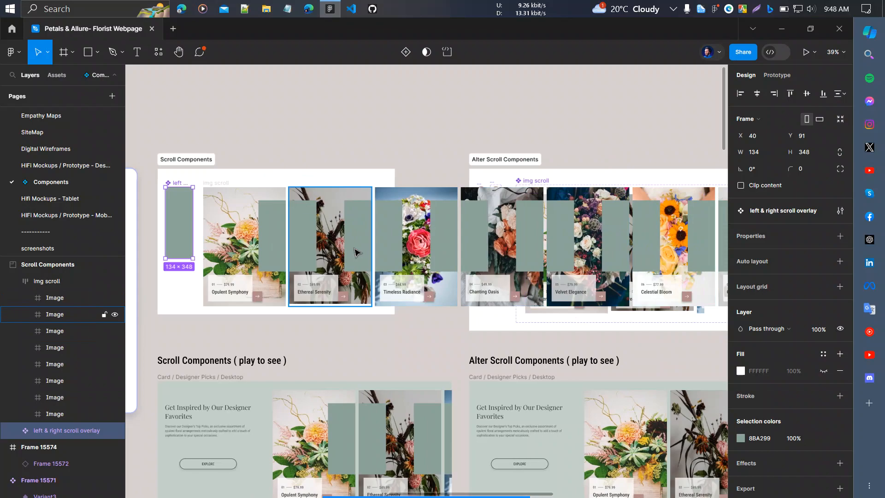
# - Examine the prototype connections between the image cards and their scroll overlays in the Scroll Components section
pyautogui.click(776, 78)
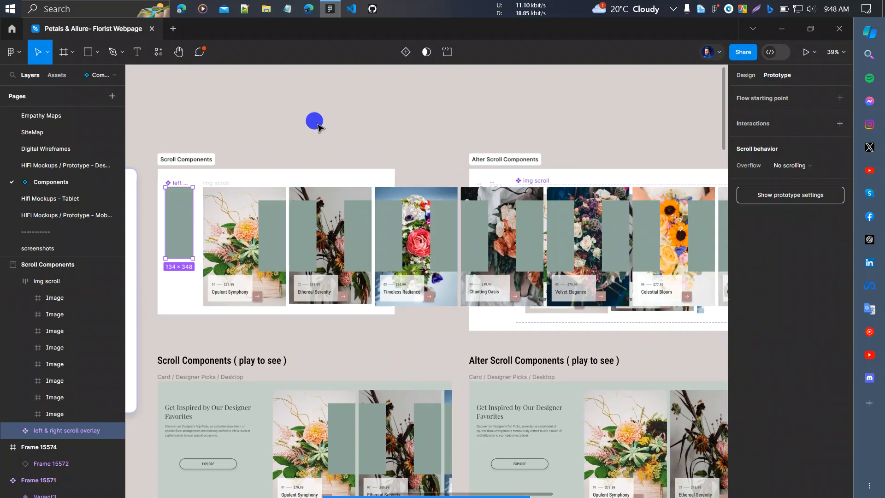
pyautogui.click(314, 123)
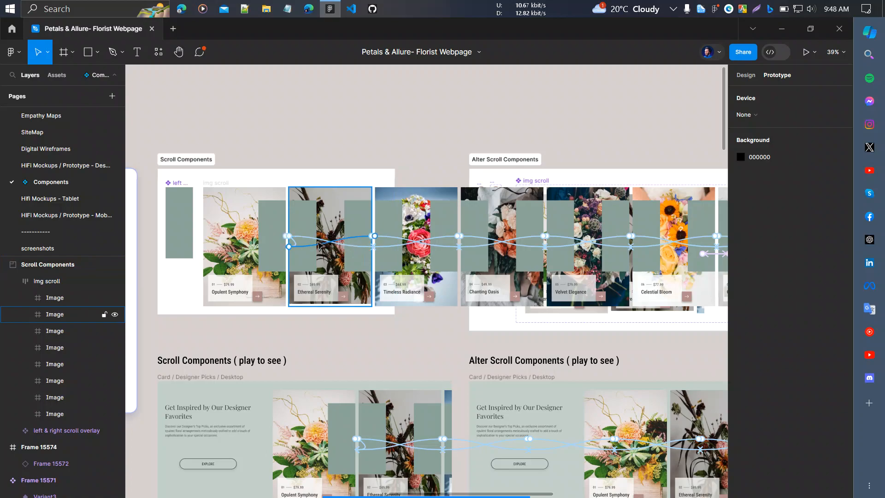
pyautogui.click(261, 223)
pyautogui.click(271, 233)
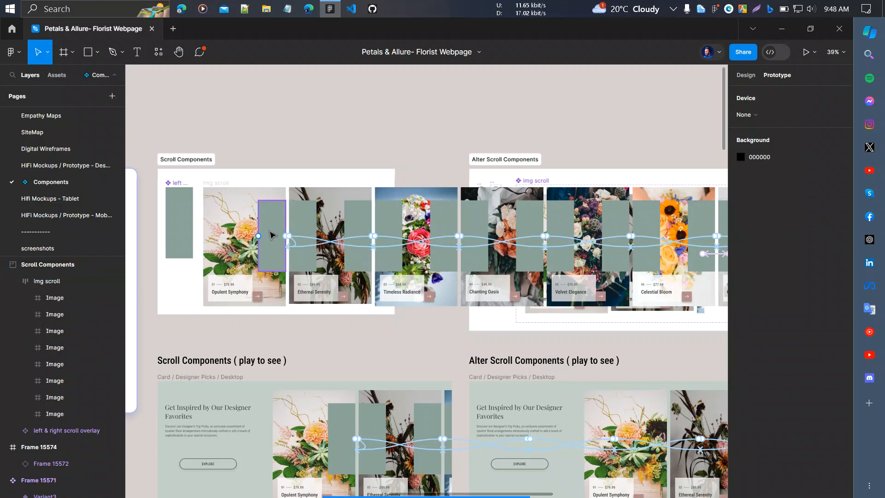
pyautogui.click(349, 256)
pyautogui.click(746, 75)
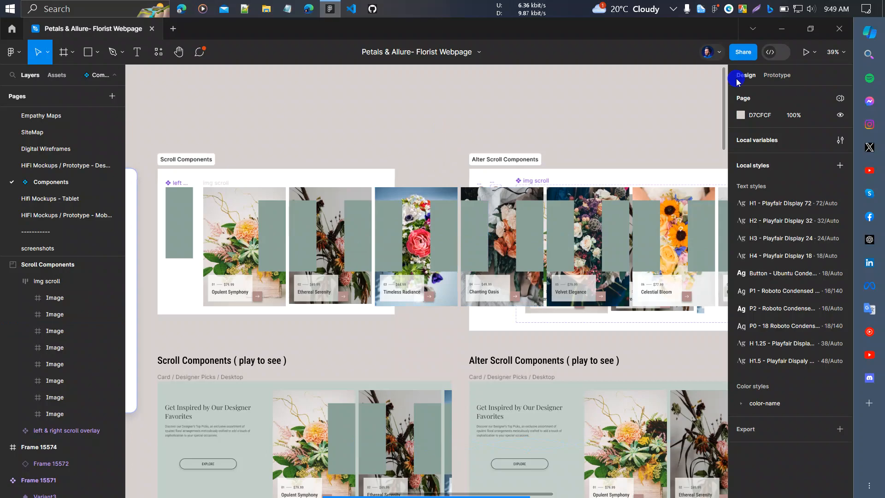
# - Place an instance of Frame 15571's default variant in Frame 15568, beside the gray placeholder text bars
pyautogui.hscroll(-6, 383, 182)
pyautogui.keyDown('ctrl'); pyautogui.scroll(-3, 383, 182); pyautogui.keyUp('ctrl')
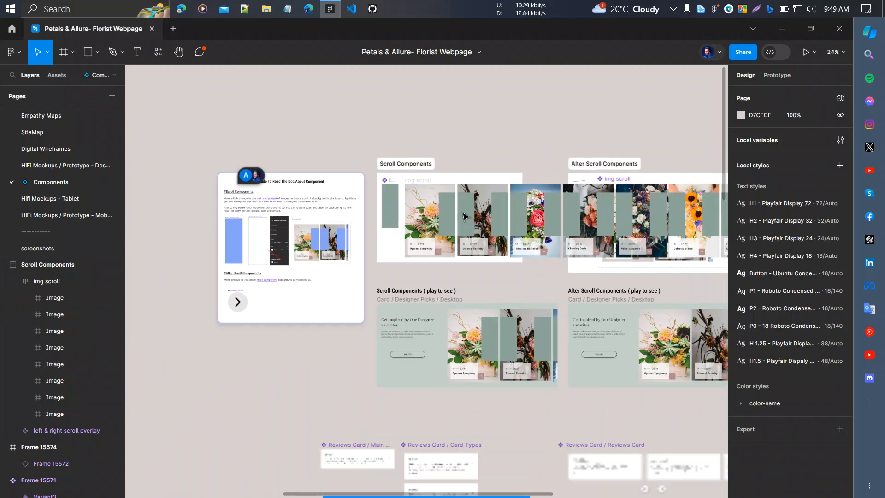
pyautogui.hscroll(-6, 464, 214)
pyautogui.scroll(-5, 465, 214)
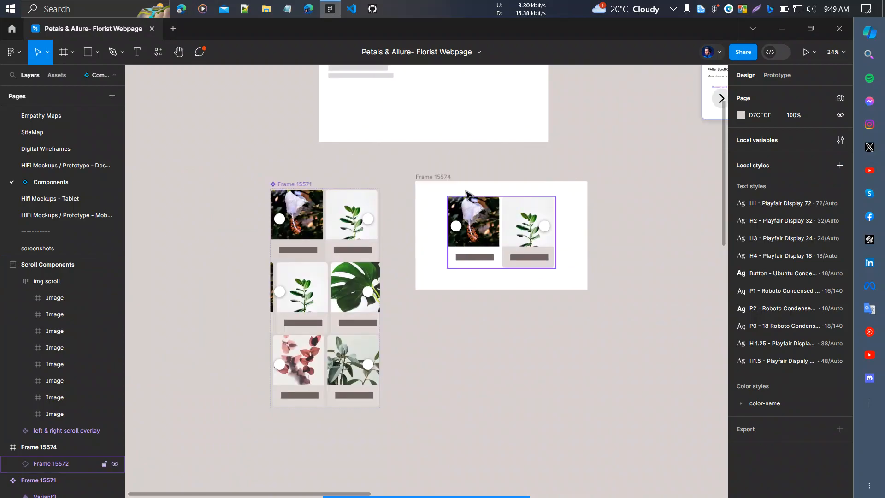
pyautogui.click(354, 222)
pyautogui.scroll(1, 356, 231)
pyautogui.scroll(5, 356, 238)
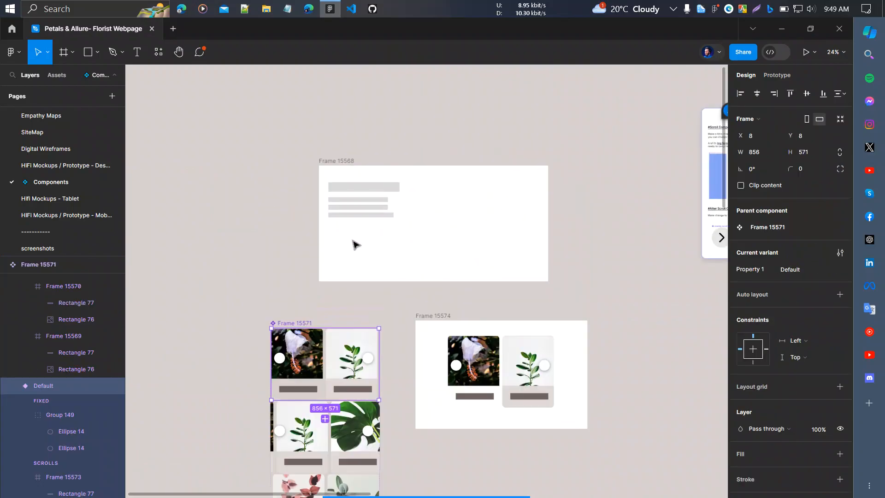
pyautogui.moveTo(315, 380); pyautogui.dragTo(471, 233)
# - Turn on content clipping for all variants of the Frame 15571 component
pyautogui.click(295, 324)
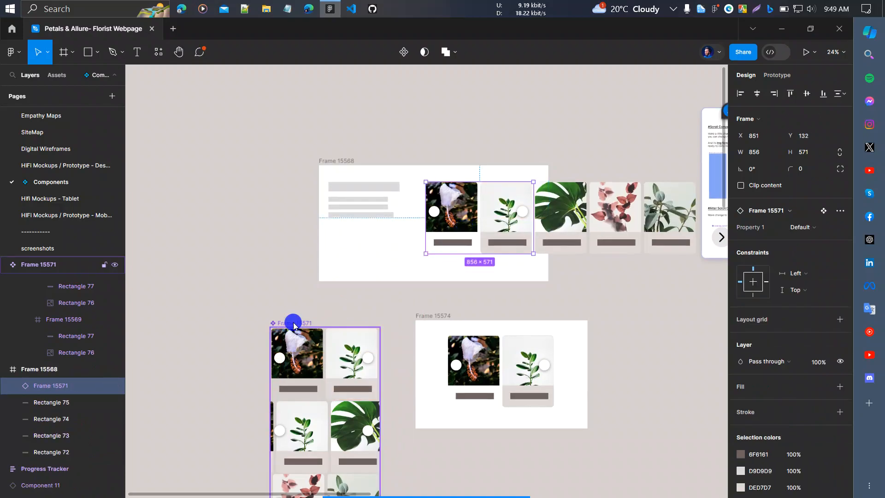
pyautogui.press('Return')
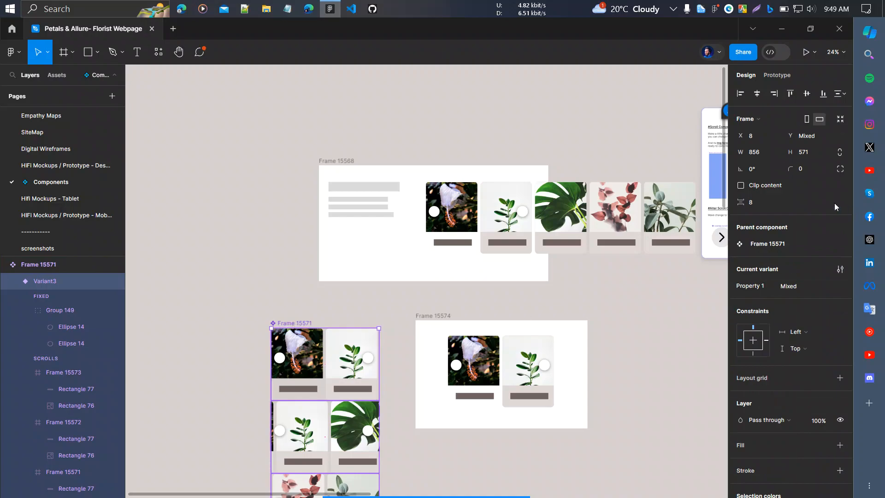
pyautogui.click(769, 185)
# - Preview Frame 15568 and try swiping its card carousel, closing the preview when done
pyautogui.click(500, 268)
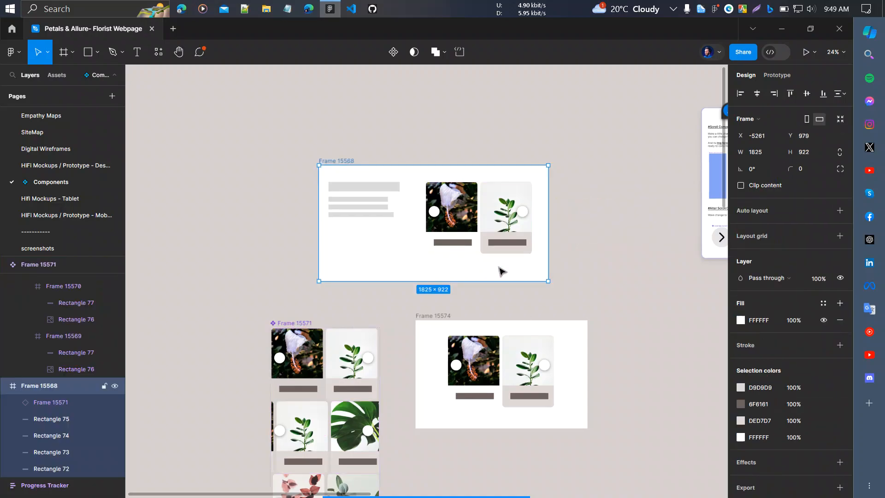
pyautogui.hotkey('shift', 'space')
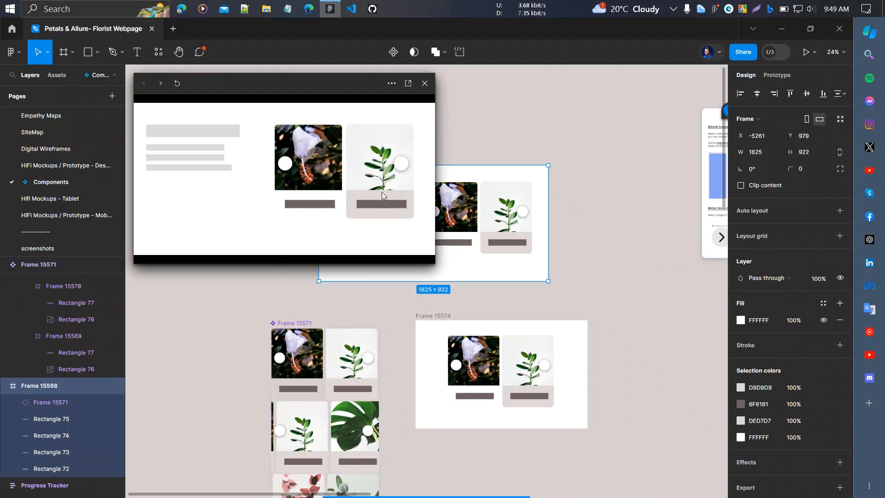
pyautogui.moveTo(396, 190); pyautogui.dragTo(316, 198)
pyautogui.moveTo(367, 200)
pyautogui.mouseDown()
pyautogui.moveTo(327, 199)
pyautogui.moveTo(375, 200)
pyautogui.mouseUp()
pyautogui.click(425, 83)
# - Copy the white flower card from Frame 15571's default variant onto the empty canvas to its left
pyautogui.hscroll(-2, 305, 261)
pyautogui.hscroll(-5, 304, 262)
pyautogui.scroll(-2, 350, 256)
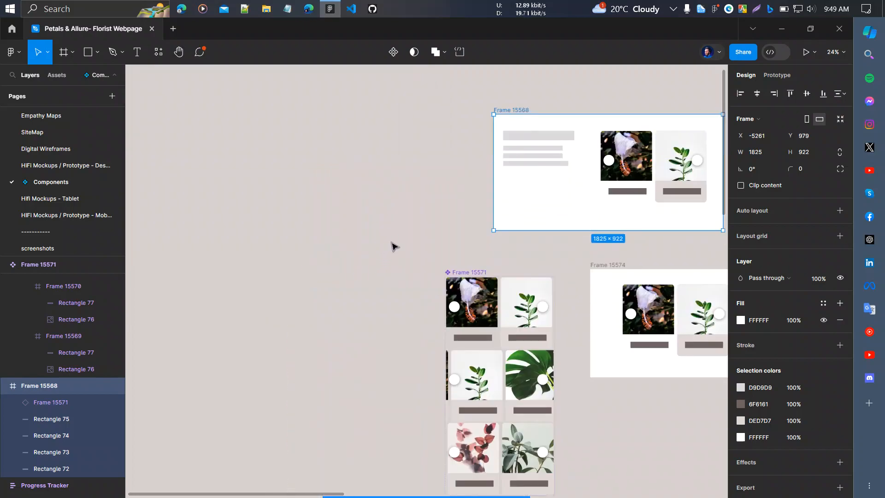
pyautogui.click(393, 244)
pyautogui.click(488, 325)
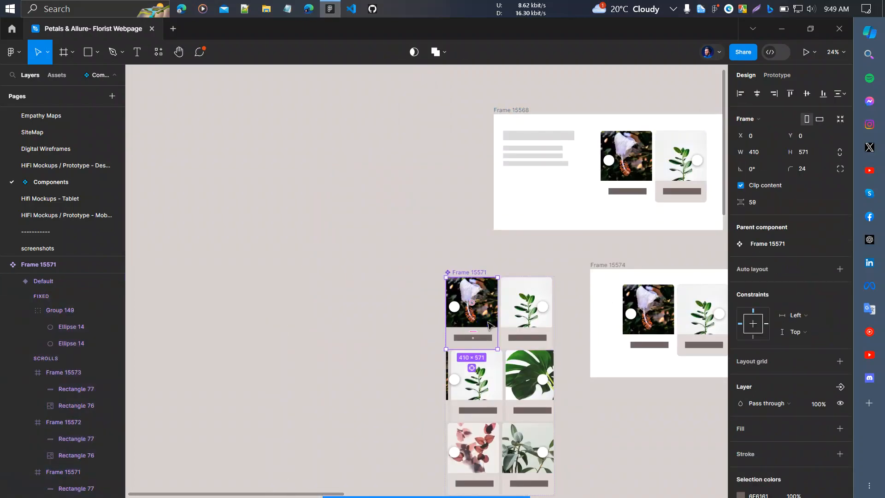
pyautogui.moveTo(489, 325); pyautogui.dragTo(246, 281)
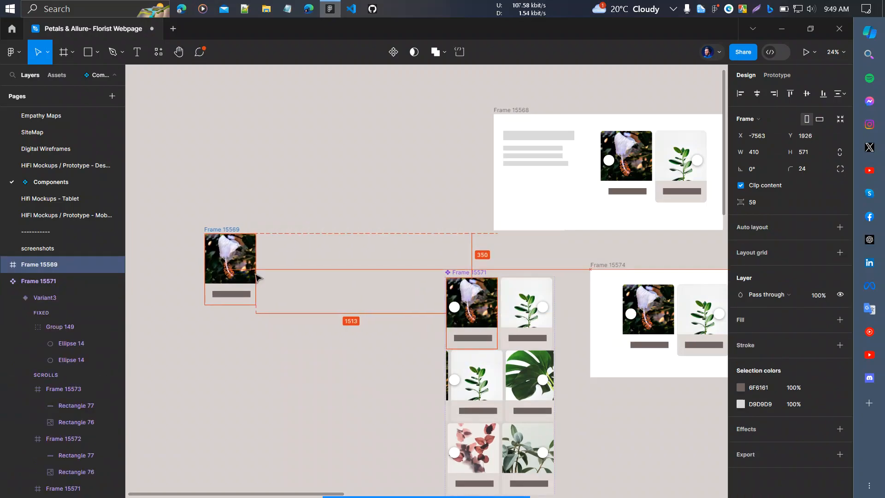
# - Move the copied flower card farther left into clear canvas space, to about X -9533, Y 1955
pyautogui.hscroll(-1, 260, 273)
pyautogui.scroll(3, 260, 273)
pyautogui.hscroll(-4, 261, 275)
pyautogui.scroll(-2, 353, 305)
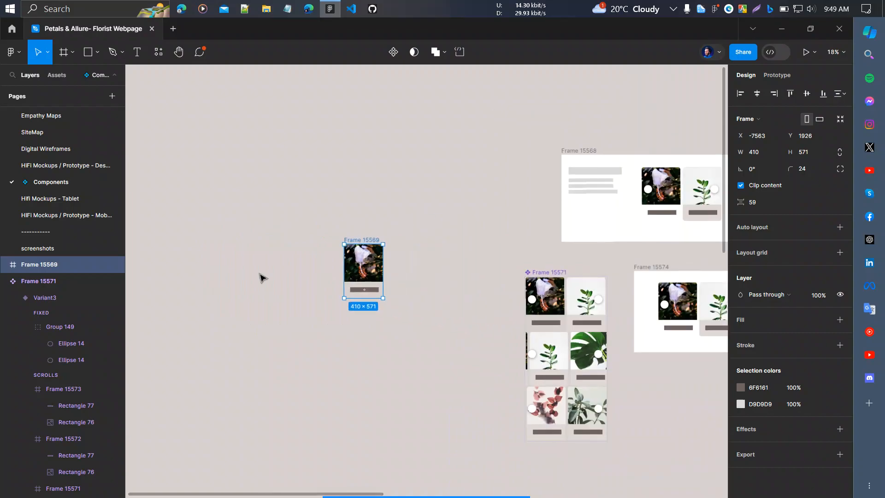
pyautogui.hscroll(-5, 353, 304)
pyautogui.scroll(3, 594, 267)
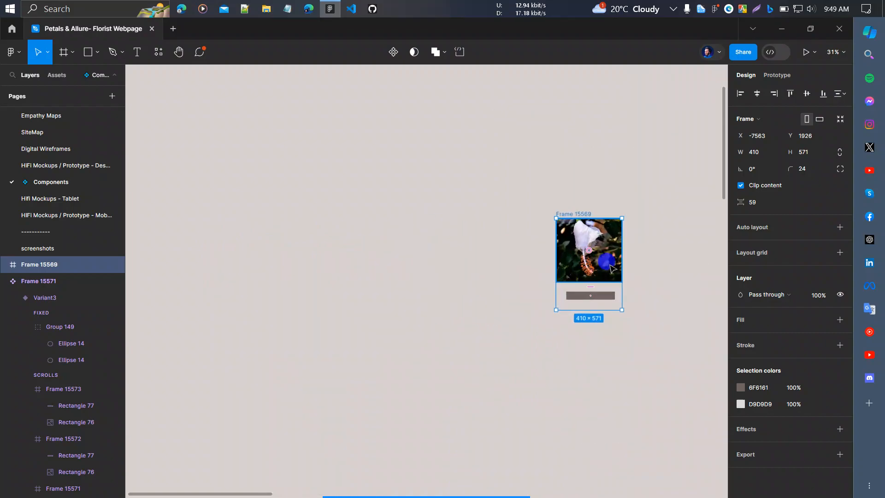
pyautogui.moveTo(616, 269); pyautogui.dragTo(298, 273)
pyautogui.scroll(4, 237, 267)
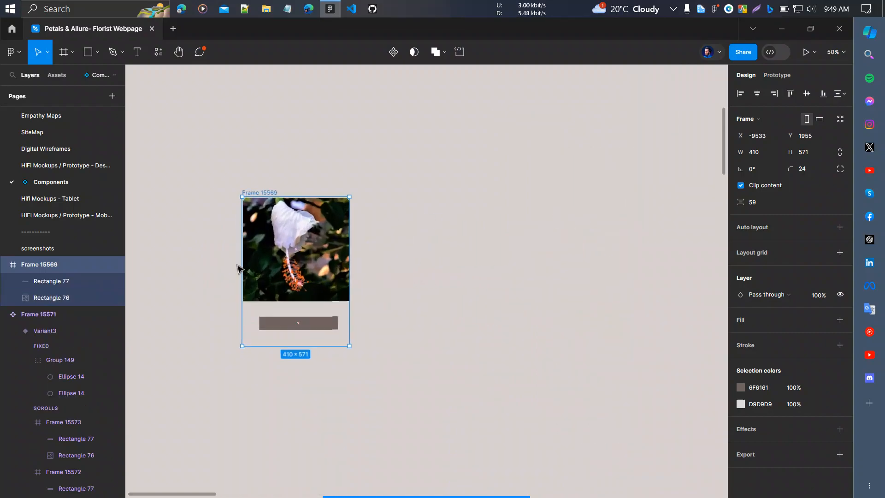
pyautogui.click(429, 256)
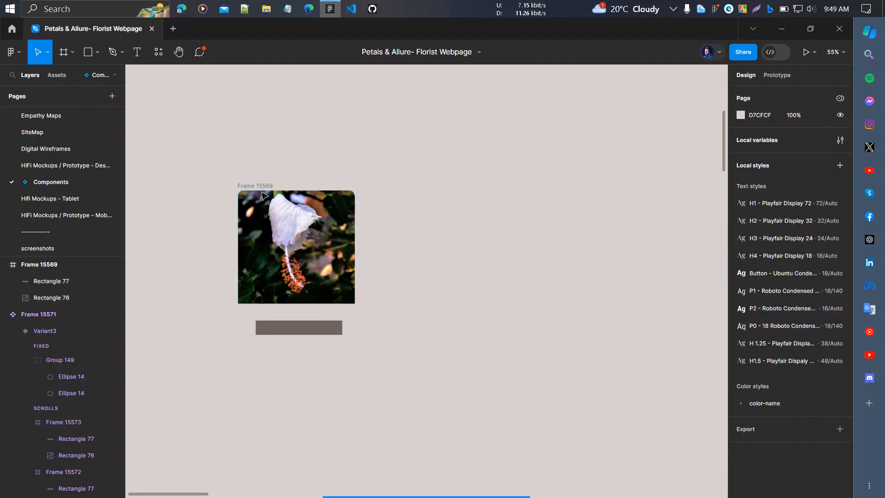
pyautogui.click(240, 184)
pyautogui.click(405, 194)
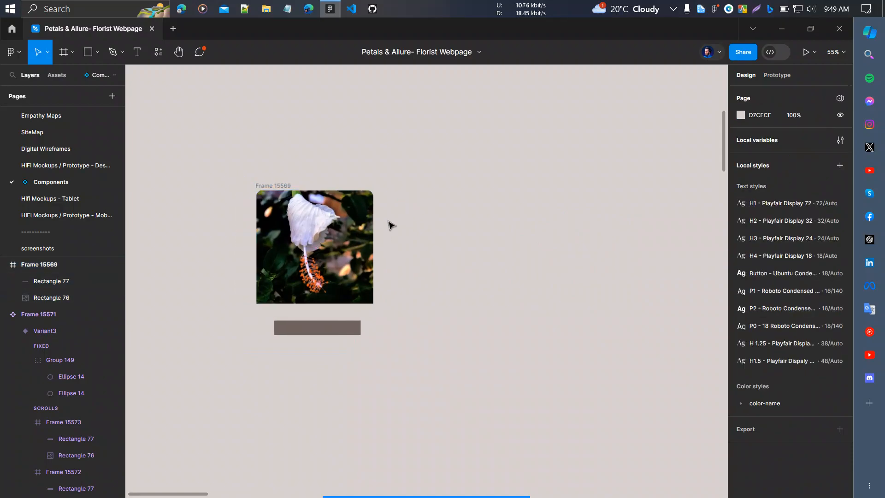
# - Draw a tall frame about 178 × 414 in the empty canvas to the left of the copied flower card
pyautogui.hscroll(-5, 390, 224)
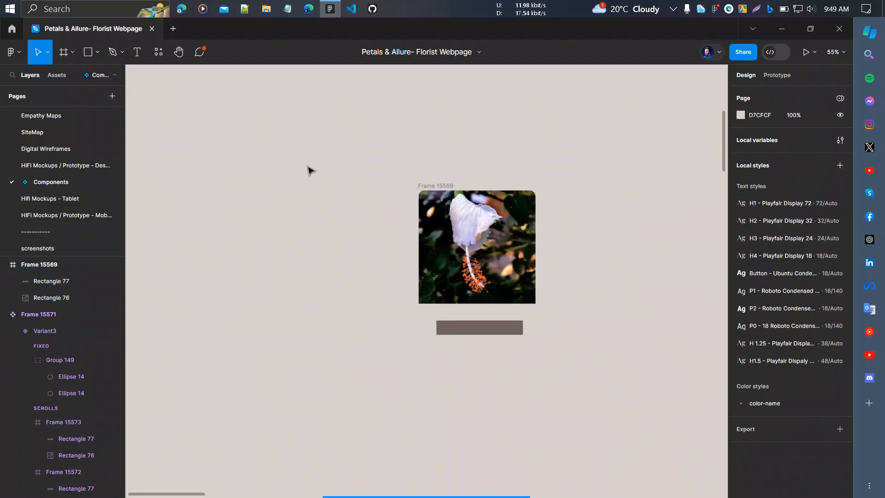
pyautogui.press('f')
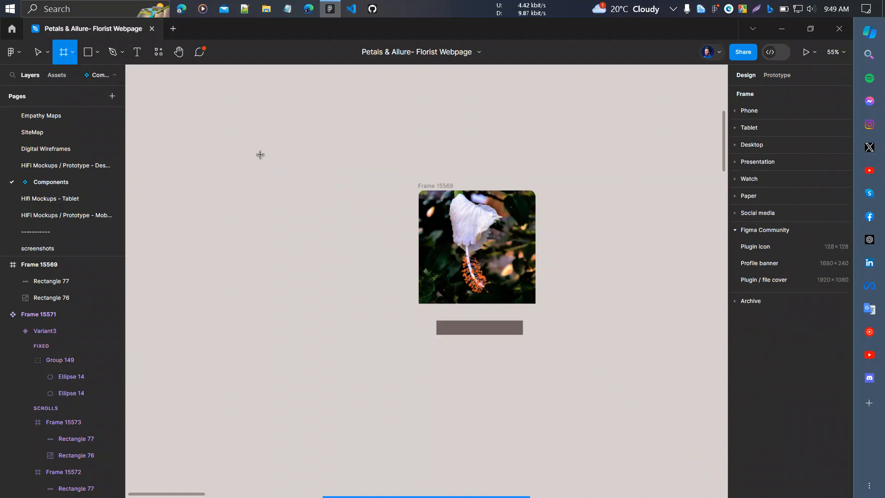
pyautogui.moveTo(227, 139); pyautogui.dragTo(278, 257)
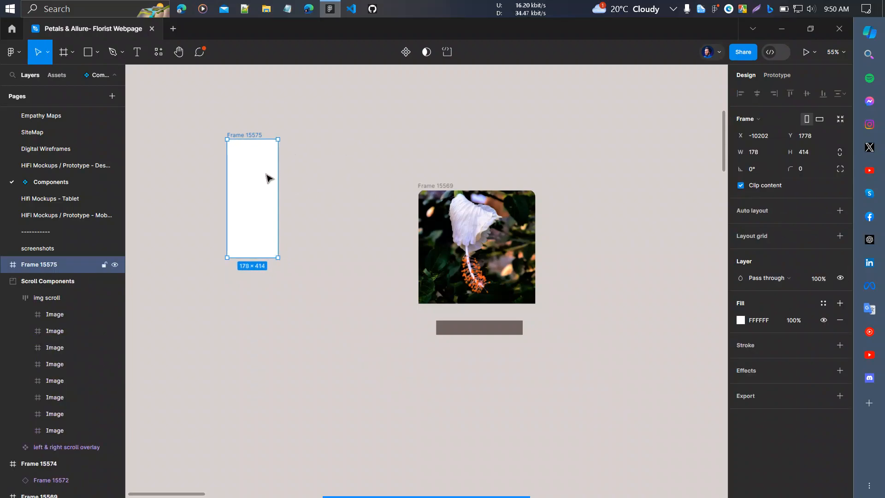
# - Set the fill opacity of the rectangle in the left & right scroll overlay component to 1%
pyautogui.scroll(2, 330, 174)
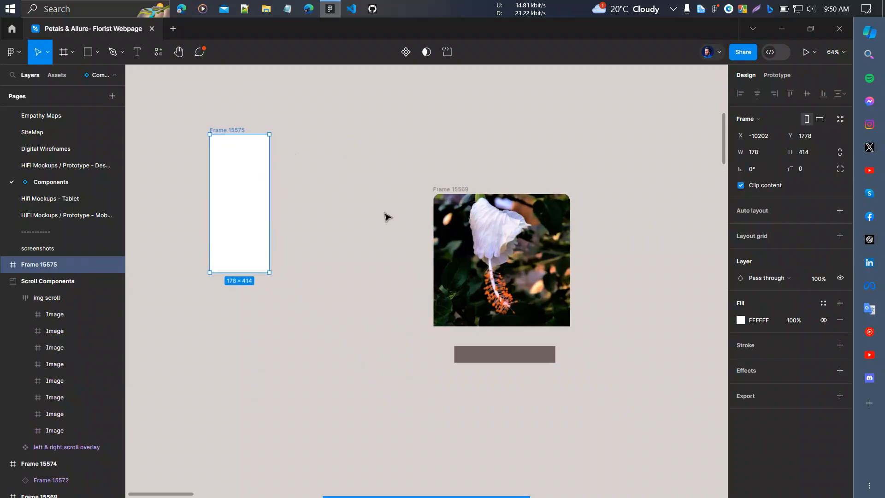
pyautogui.hscroll(2, 415, 249)
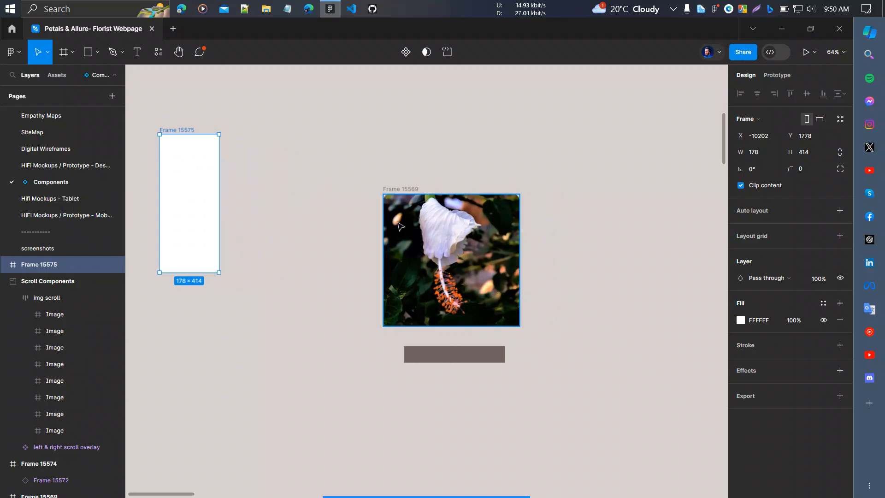
pyautogui.scroll(1, 447, 278)
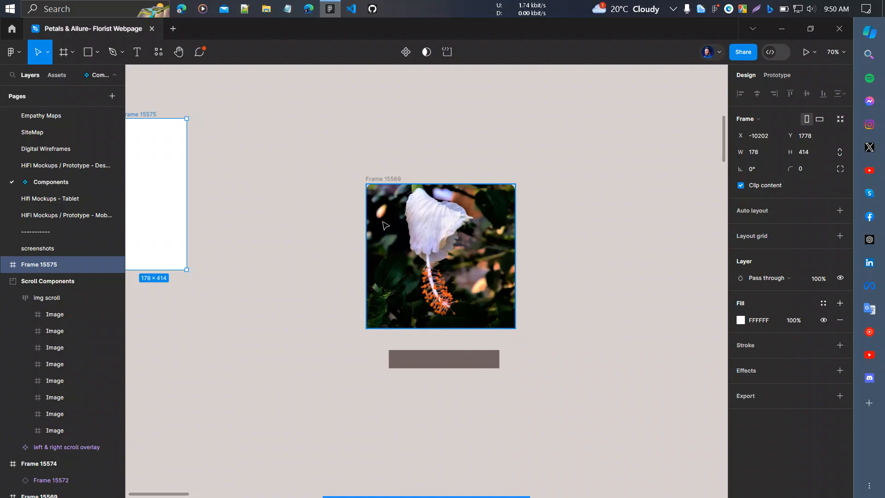
pyautogui.hscroll(-5, 385, 226)
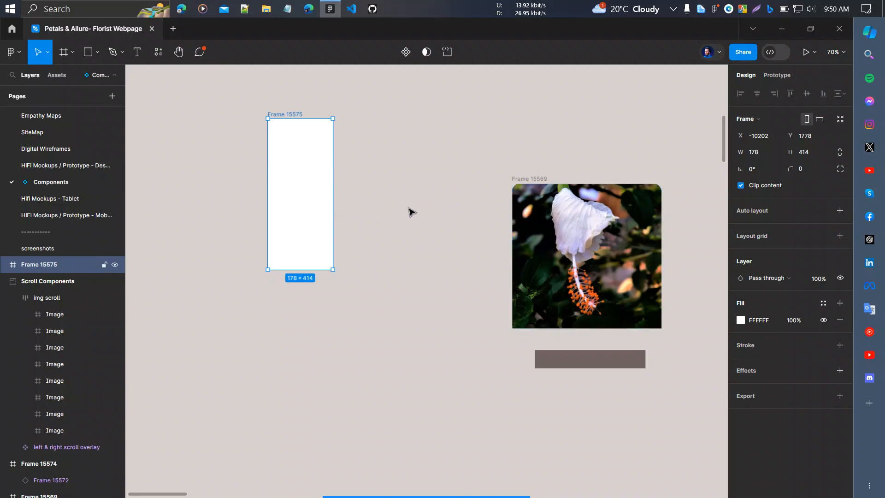
pyautogui.hscroll(2, 475, 247)
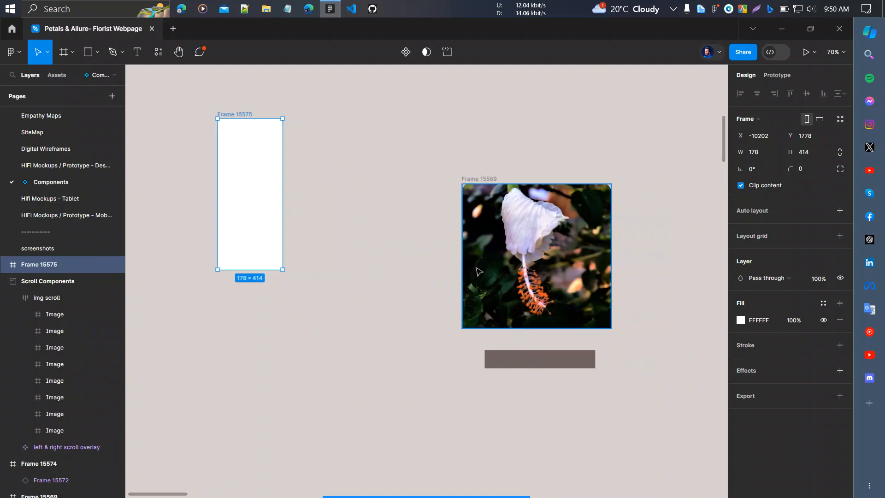
pyautogui.scroll(-5, 597, 303)
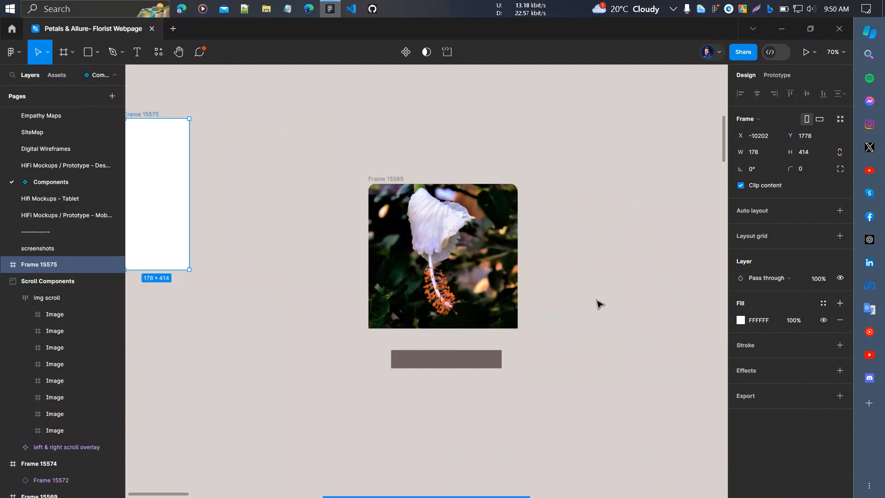
pyautogui.scroll(-6, 598, 304)
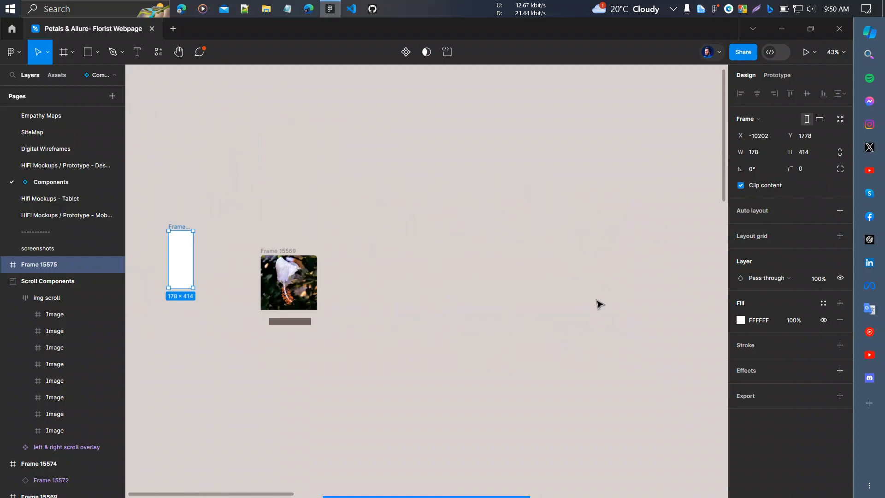
pyautogui.hscroll(8, 598, 304)
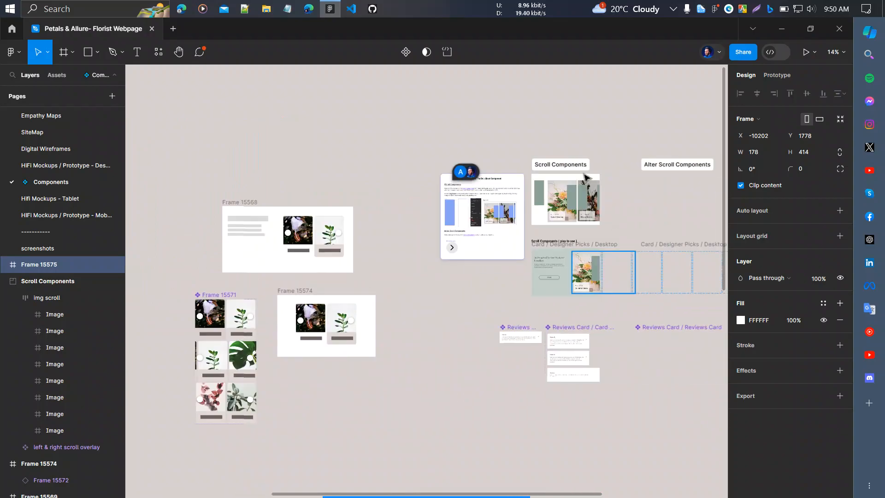
pyautogui.scroll(2, 519, 209)
pyautogui.hscroll(4, 518, 209)
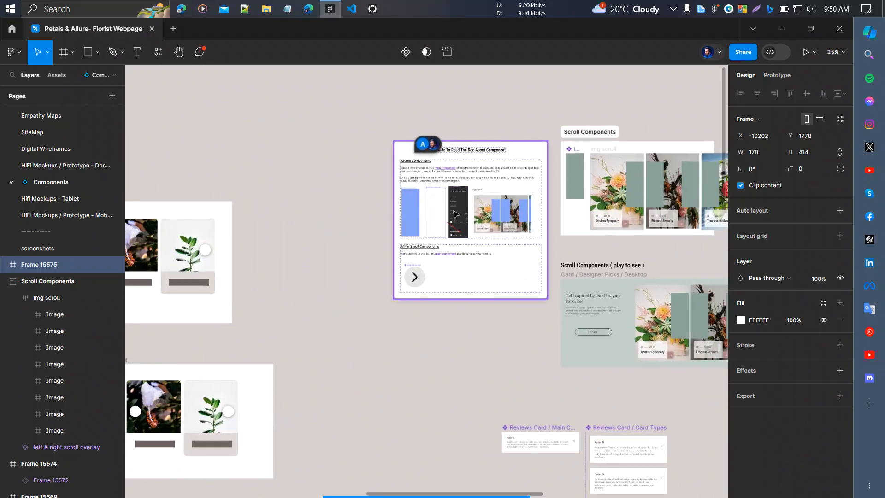
pyautogui.hscroll(4, 483, 183)
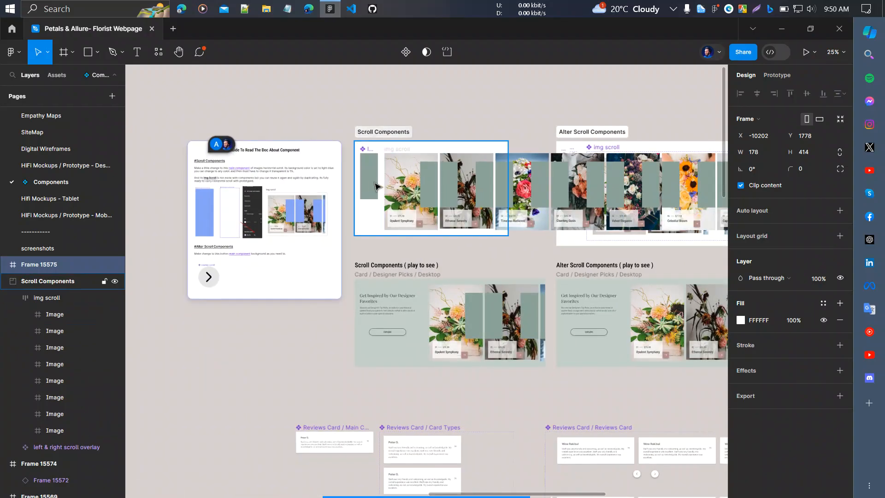
pyautogui.click(368, 178)
pyautogui.click(797, 345)
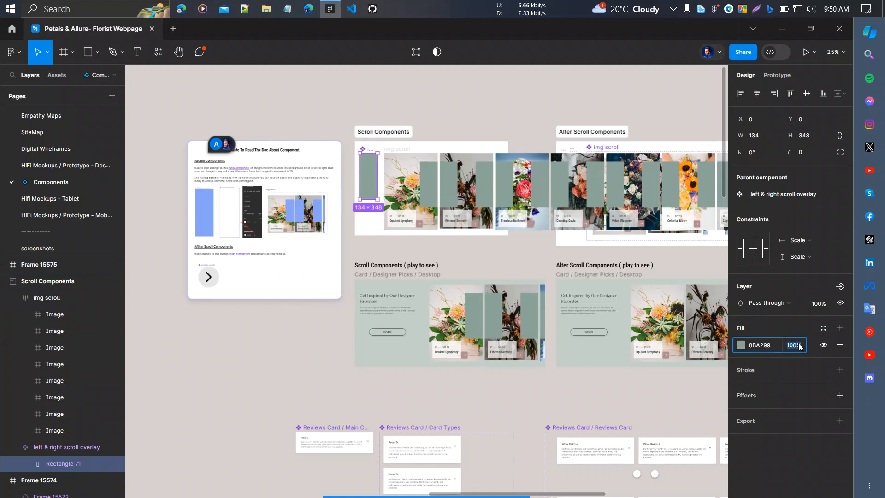
pyautogui.write('1')
pyautogui.press('Return')
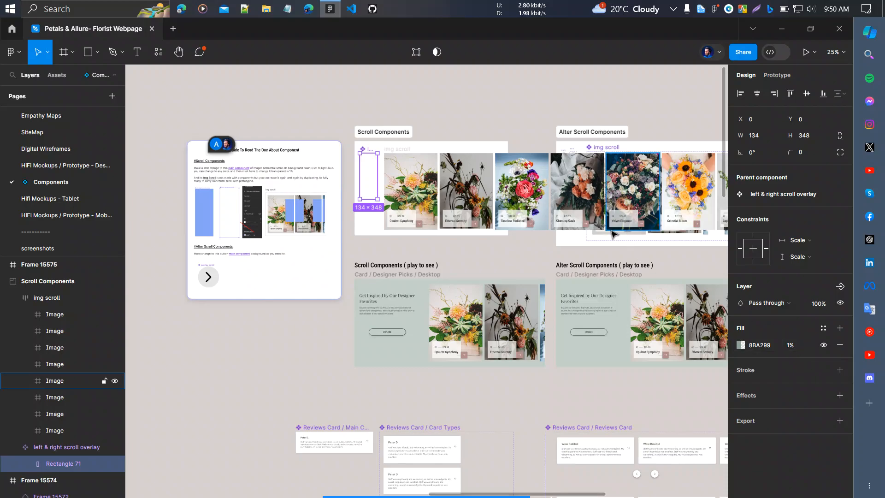
# - Convert the empty white frame beside the copied flower card into a component
pyautogui.scroll(2, 517, 162)
pyautogui.scroll(1, 352, 172)
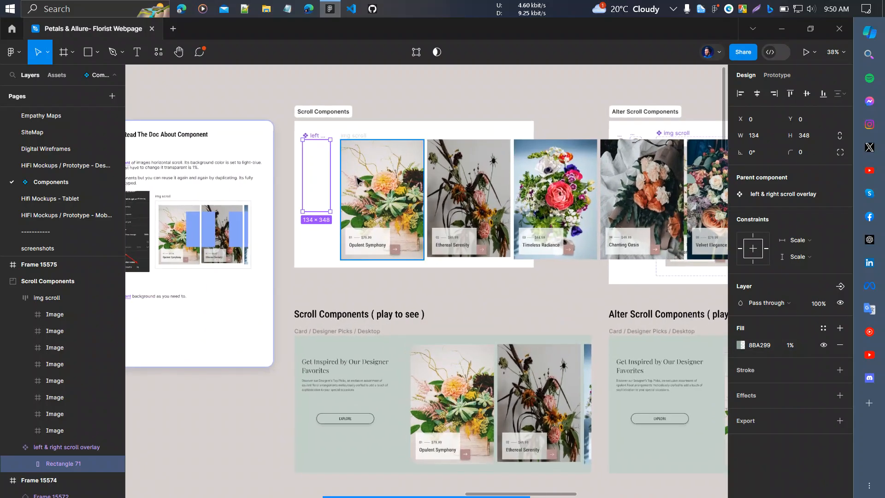
pyautogui.scroll(-3, 447, 185)
pyautogui.moveTo(215, 185); pyautogui.dragTo(591, 184)
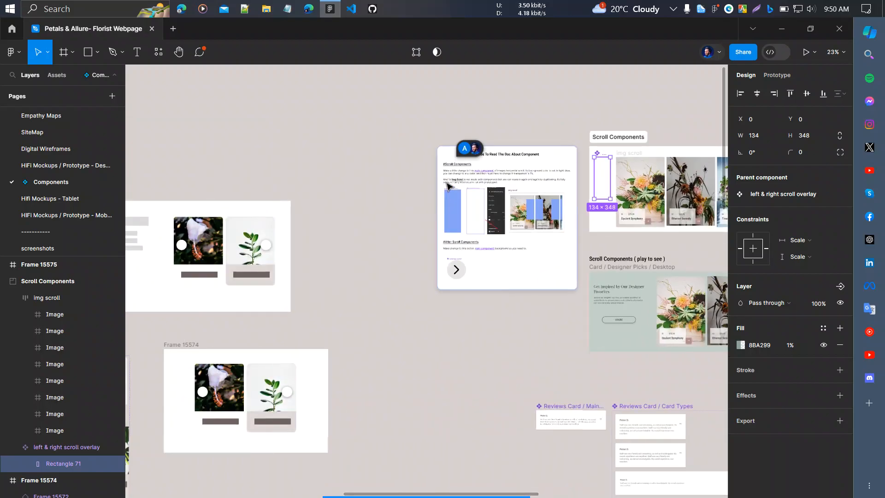
pyautogui.moveTo(201, 271); pyautogui.dragTo(526, 208)
pyautogui.moveTo(333, 259); pyautogui.dragTo(542, 209)
pyautogui.moveTo(324, 242); pyautogui.dragTo(454, 243)
pyautogui.scroll(3, 358, 227)
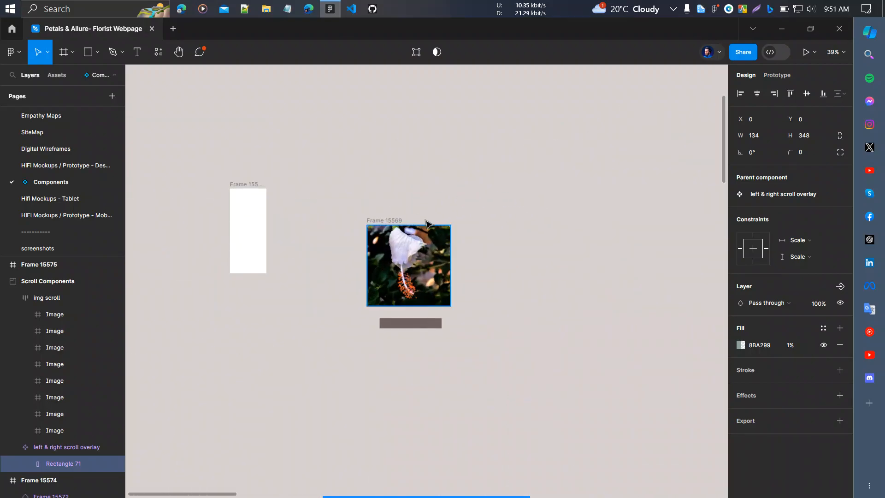
pyautogui.scroll(2, 292, 235)
pyautogui.click(244, 223)
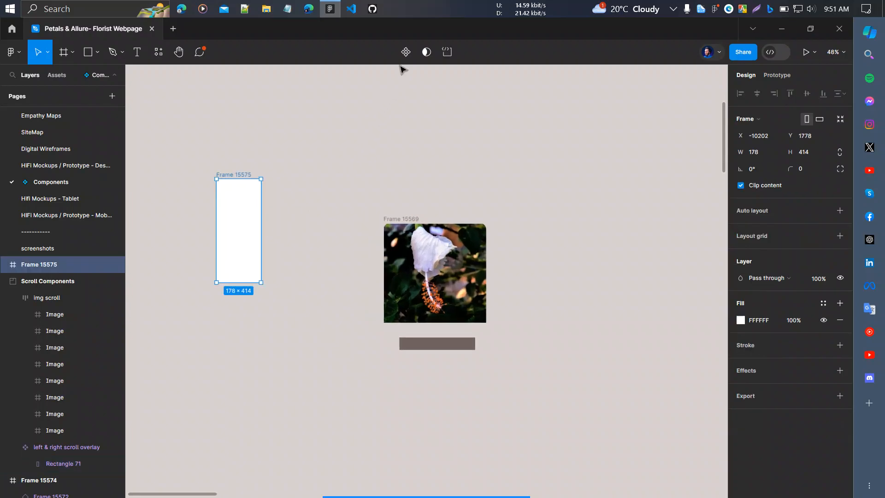
pyautogui.click(406, 51)
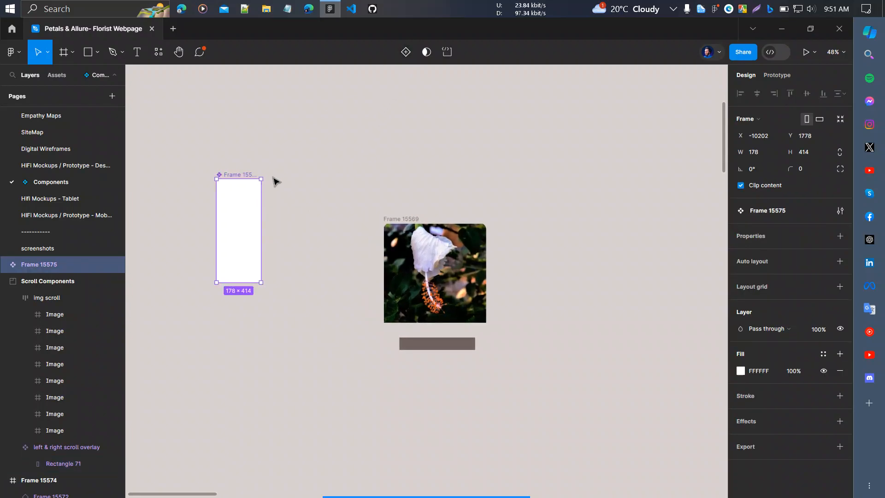
# - Place an instance of the white frame component below and to the right of it, at about X -9903, Y 2289
pyautogui.click(281, 187)
pyautogui.click(241, 221)
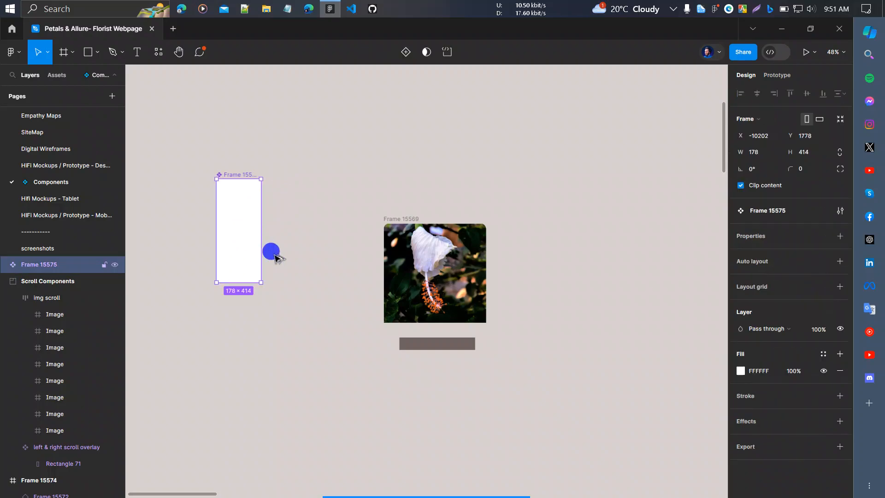
pyautogui.moveTo(238, 213); pyautogui.dragTo(312, 340)
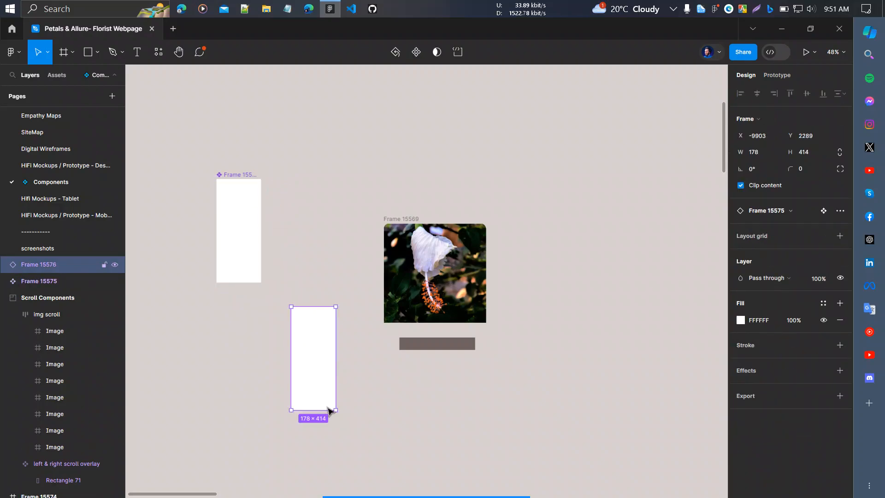
# - Shrink the white instance to 130 × 303, place it at the flower card's left edge at Y 48, and duplicate it
pyautogui.moveTo(323, 409); pyautogui.dragTo(405, 303)
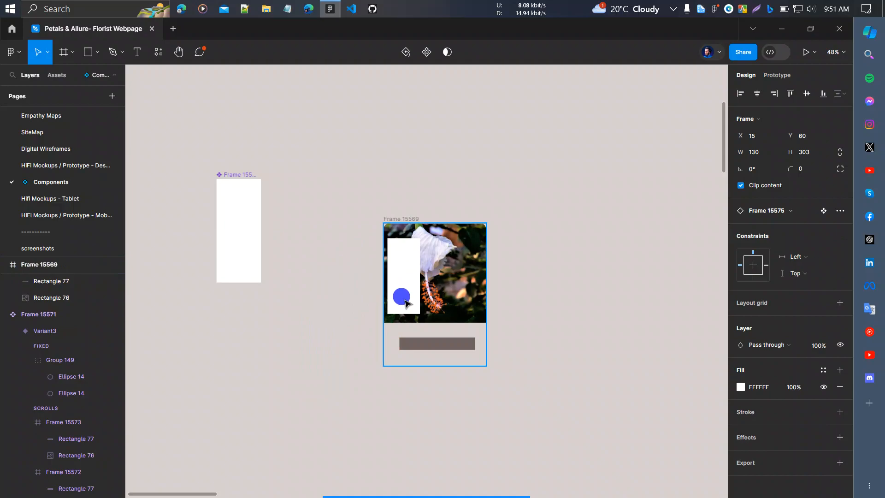
pyautogui.hotkey('alt', 'a')
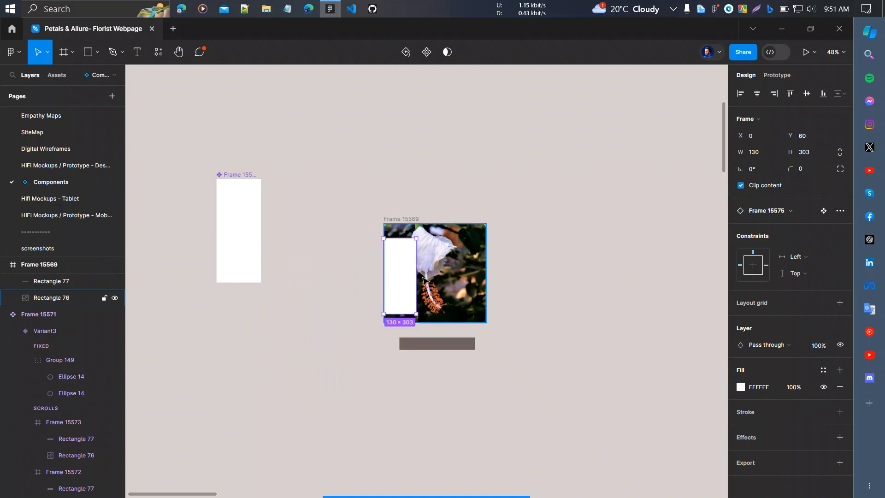
pyautogui.scroll(5, 405, 288)
pyautogui.moveTo(405, 288); pyautogui.dragTo(400, 284)
pyautogui.hotkey('ctrl', 'd')
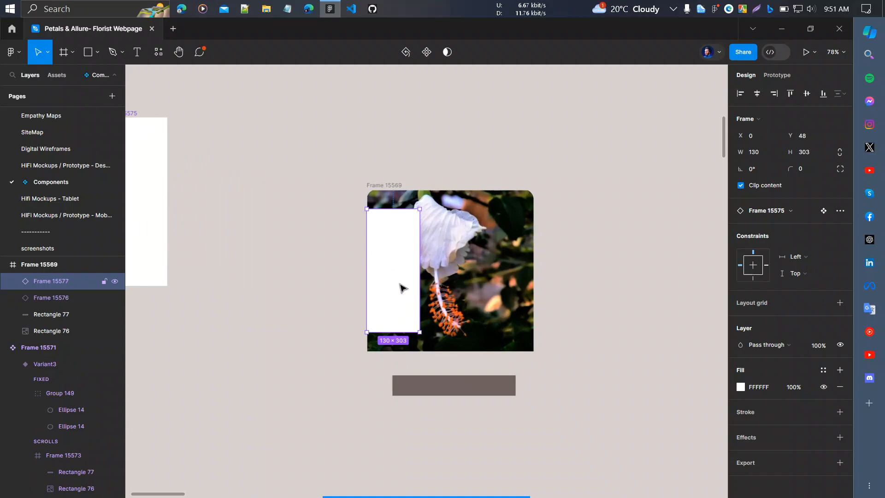
pyautogui.hotkey('alt', 's')
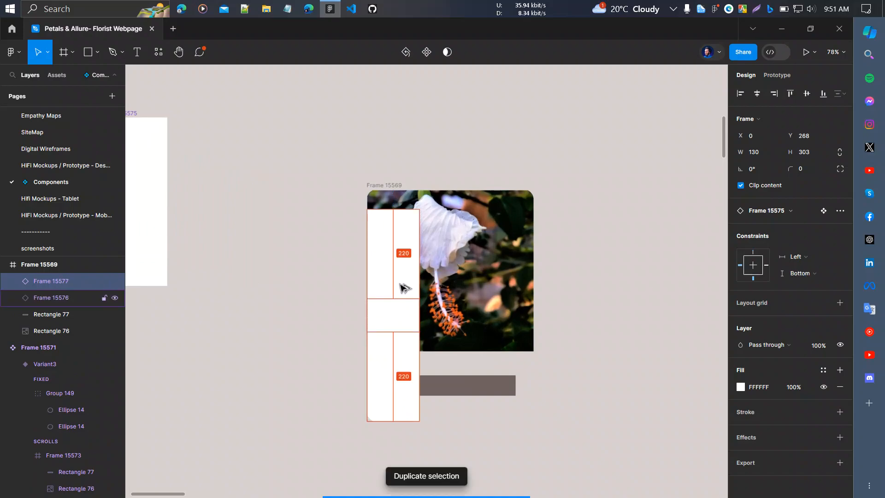
pyautogui.hotkey('alt', '2')
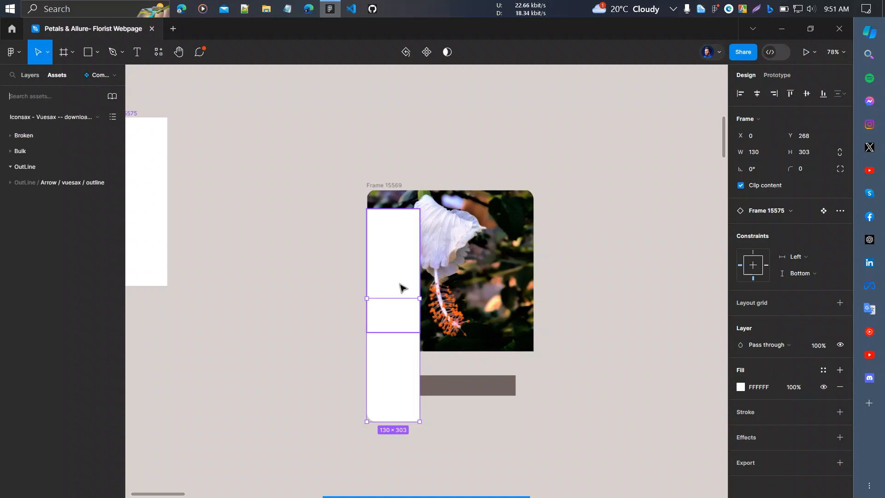
pyautogui.hotkey('alt', '1')
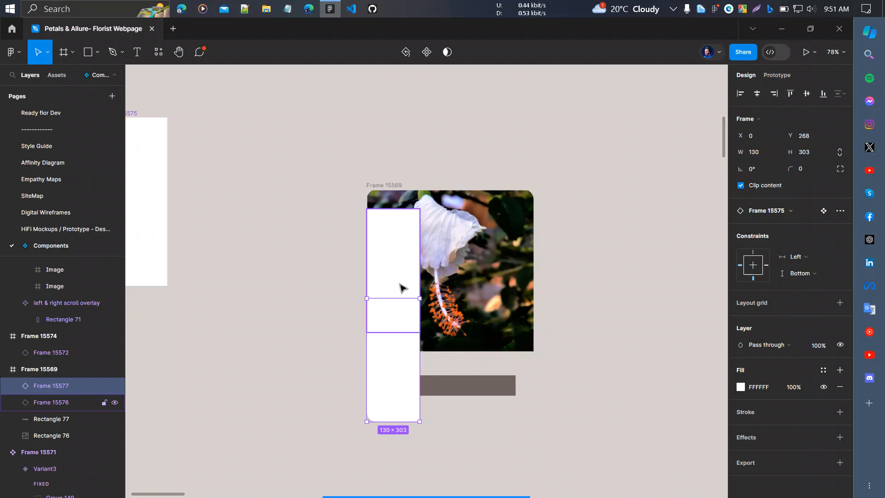
pyautogui.hotkey('ctrl', 'z')
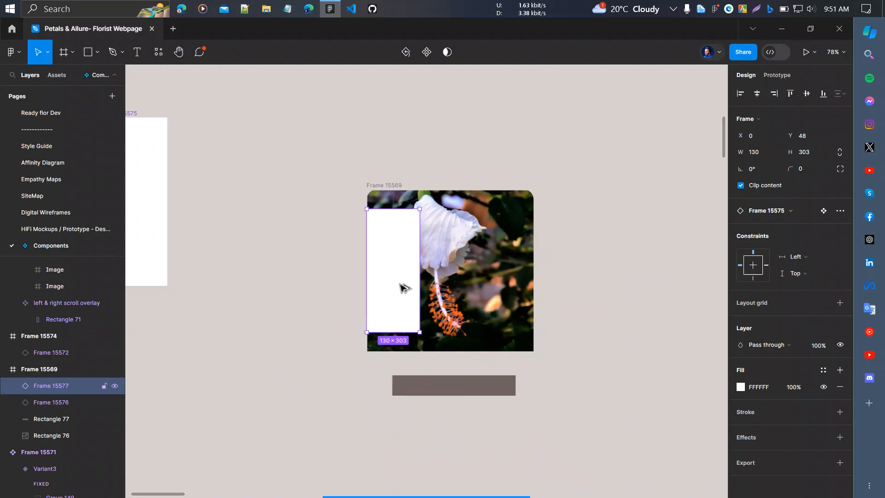
# - Align the duplicated overlay instance to the right edge of the flower card
pyautogui.hotkey('ctrl', 'z')
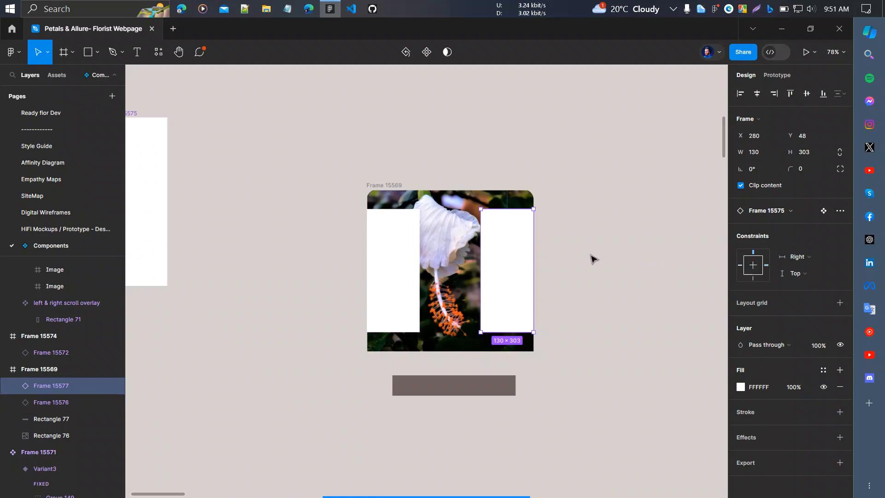
# - Recolor the fill of the main white overlay component to coral FF7D7D
pyautogui.hscroll(-2, 425, 271)
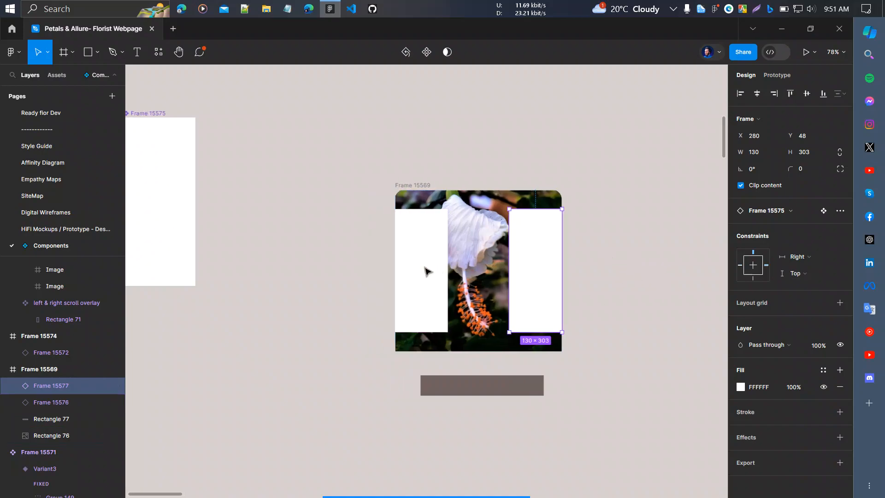
pyautogui.scroll(-2, 340, 194)
pyautogui.hscroll(-1, 339, 197)
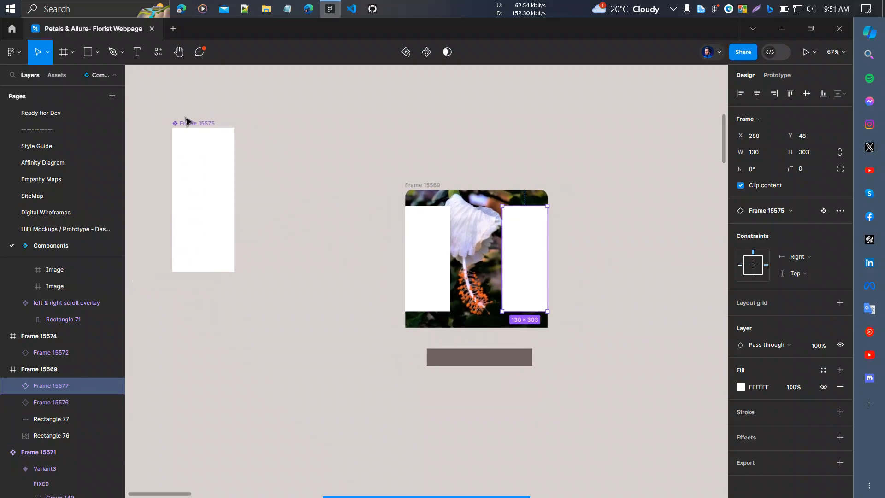
pyautogui.click(195, 125)
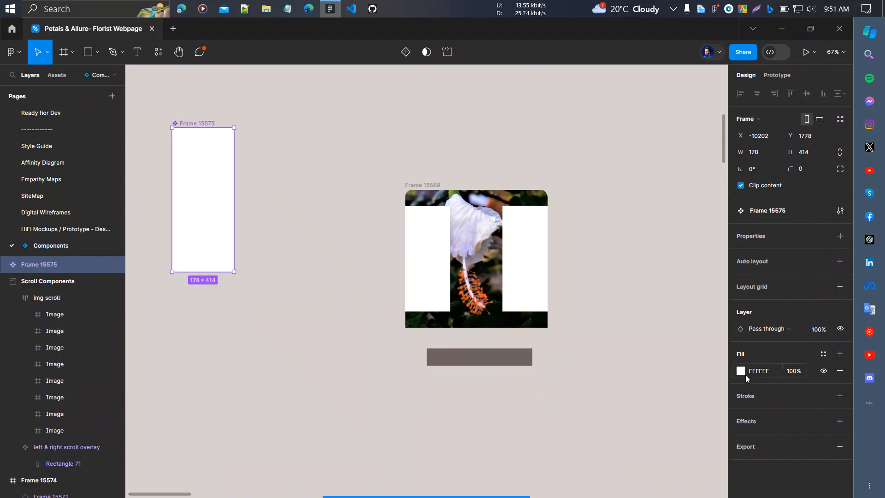
pyautogui.click(765, 371)
pyautogui.click(686, 295)
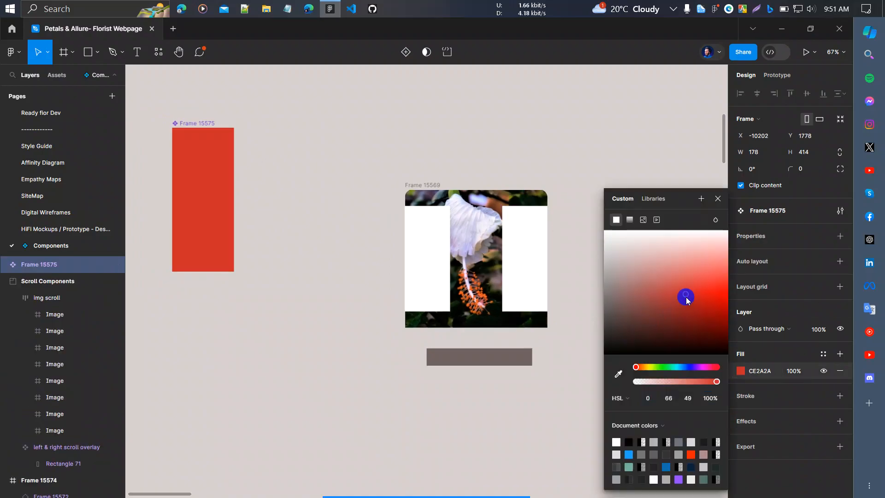
pyautogui.moveTo(710, 284); pyautogui.dragTo(732, 262)
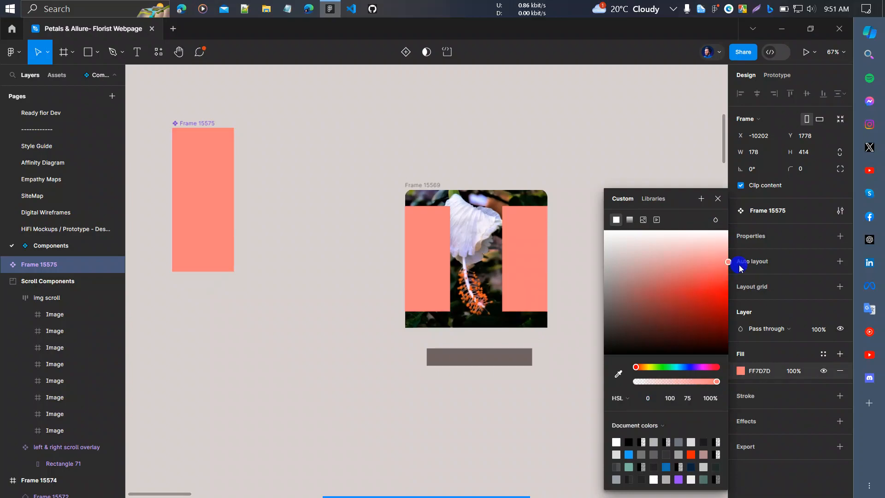
# - Recolor the fill of the main overlay component to periwinkle blue 807DFF
pyautogui.click(691, 367)
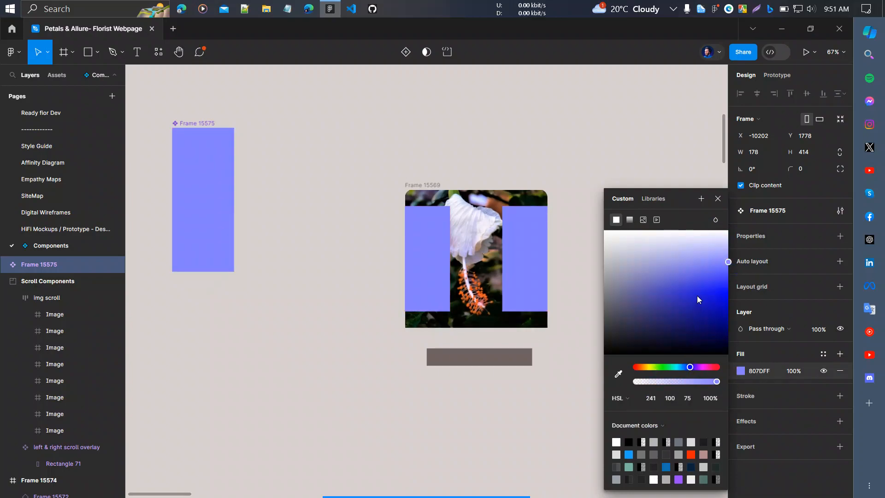
# - Try the main overlay component's fill at 1% opacity, and set it back to 100%
pyautogui.click(802, 371)
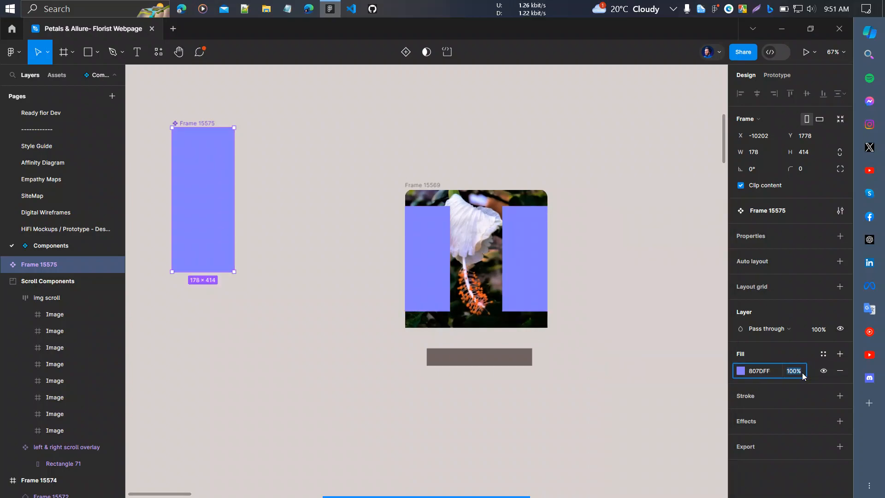
pyautogui.write('1')
pyautogui.press('Return')
pyautogui.click(802, 375)
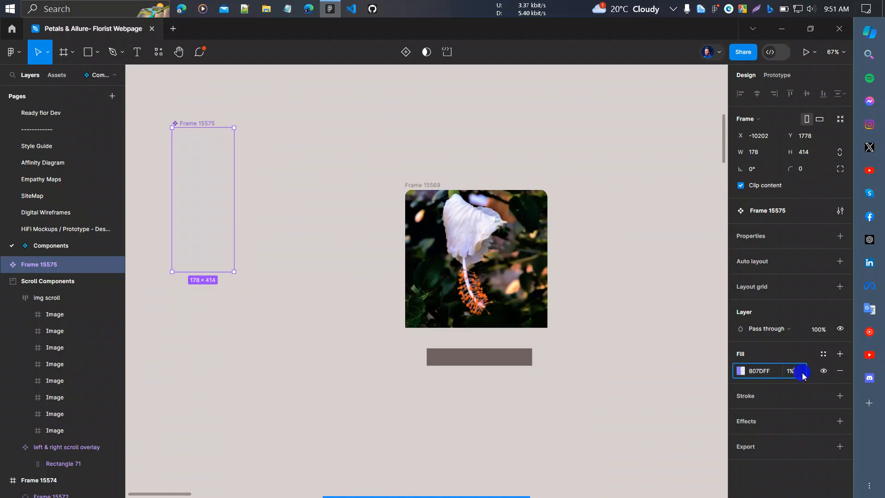
pyautogui.write('100')
pyautogui.press('Return')
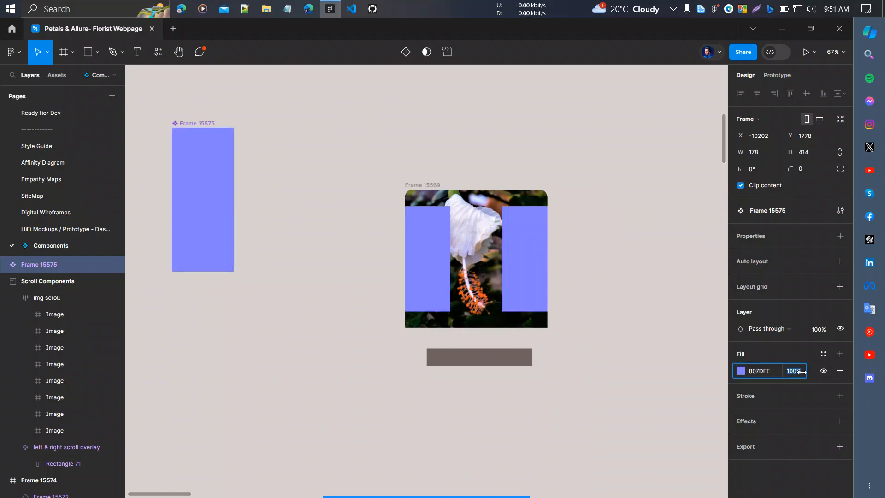
# - Try duplicating the flower card with its overlays to its right, and delete the copy
pyautogui.click(614, 267)
pyautogui.hscroll(1, 510, 230)
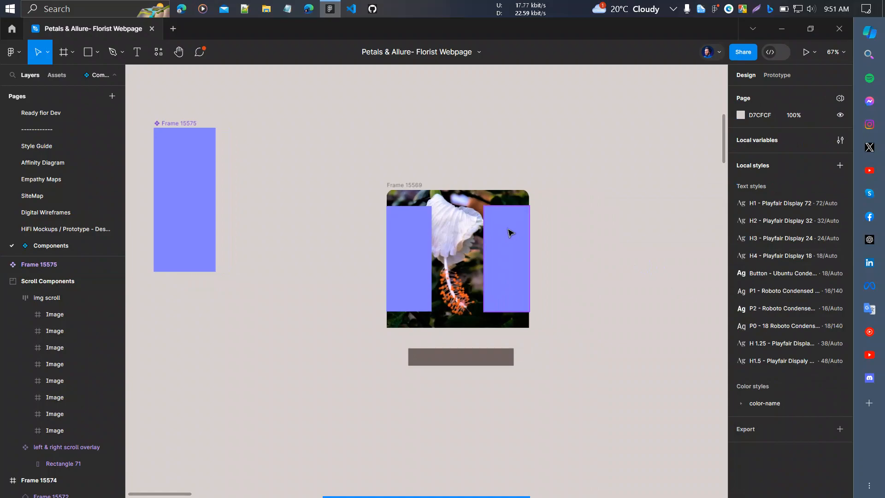
pyautogui.keyDown('ctrl'); pyautogui.scroll(1, 507, 231); pyautogui.keyUp('ctrl')
pyautogui.hscroll(3, 445, 249)
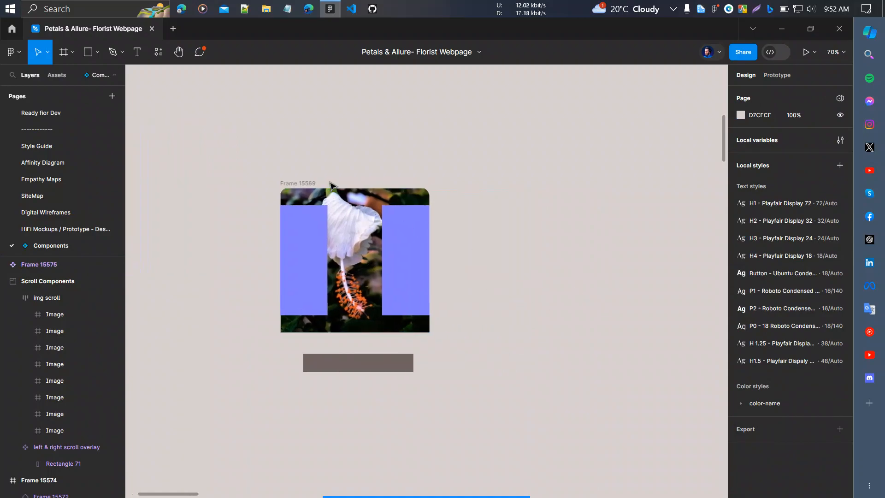
pyautogui.click(295, 183)
pyautogui.hscroll(2, 351, 307)
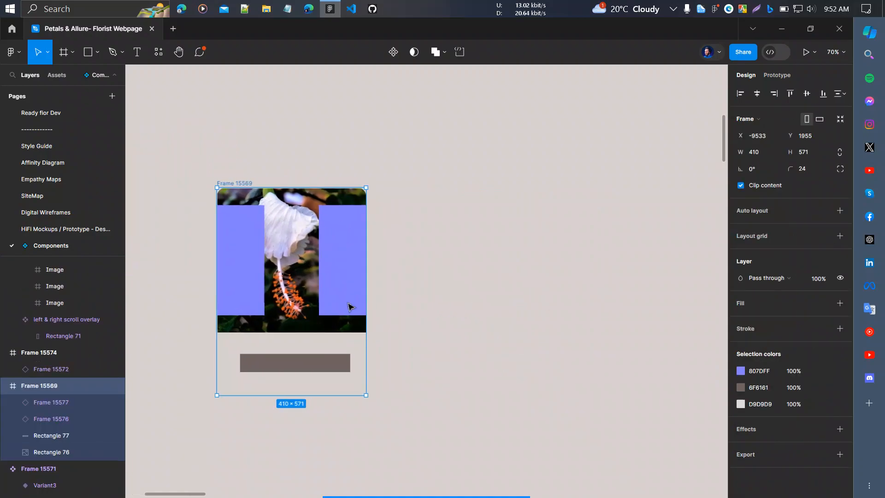
pyautogui.keyDown('alt'); pyautogui.moveTo(293, 296); pyautogui.dragTo(441, 296); pyautogui.keyUp('alt')
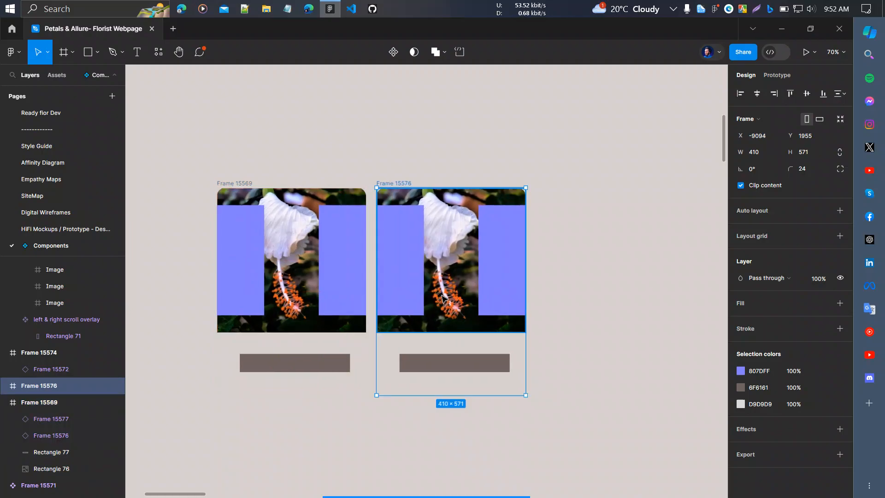
pyautogui.press('Delete')
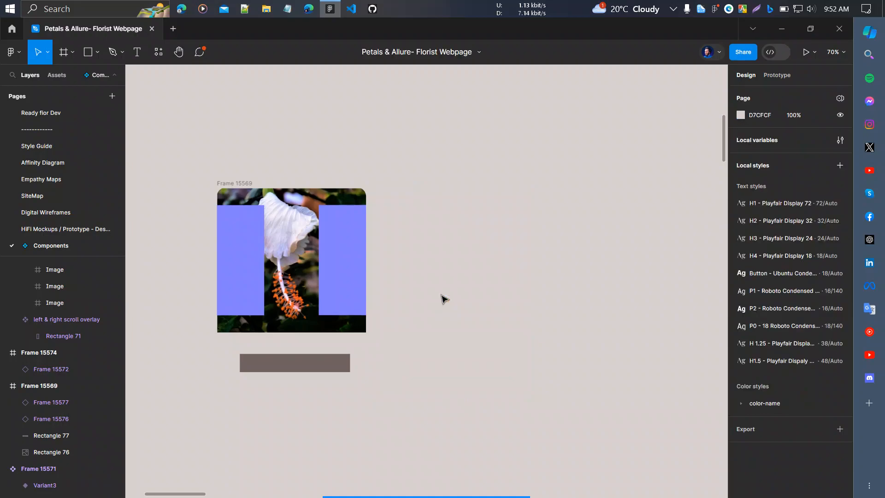
# - Place a copy of the default two-card carousel variant right of the overlaid flower card, at X -9016, Y 1955
pyautogui.scroll(-10, 412, 299)
pyautogui.hscroll(5, 411, 300)
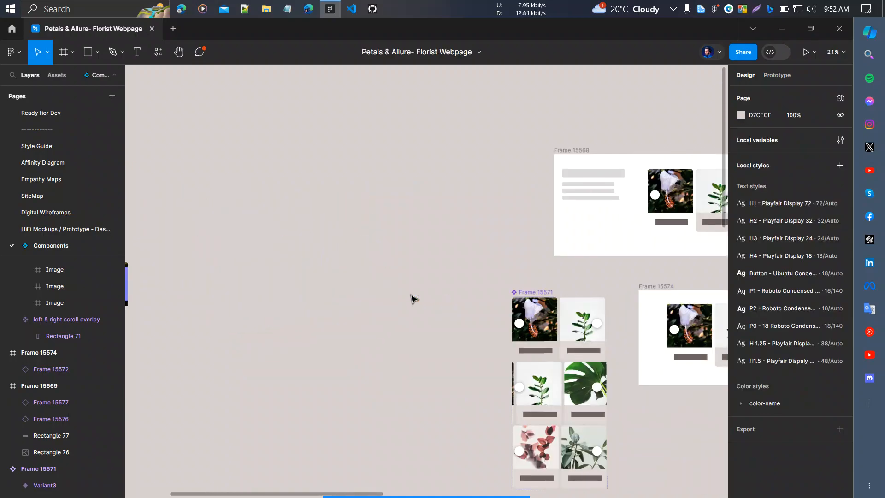
pyautogui.click(535, 316)
pyautogui.moveTo(538, 318); pyautogui.dragTo(287, 249)
pyautogui.hscroll(-2, 287, 249)
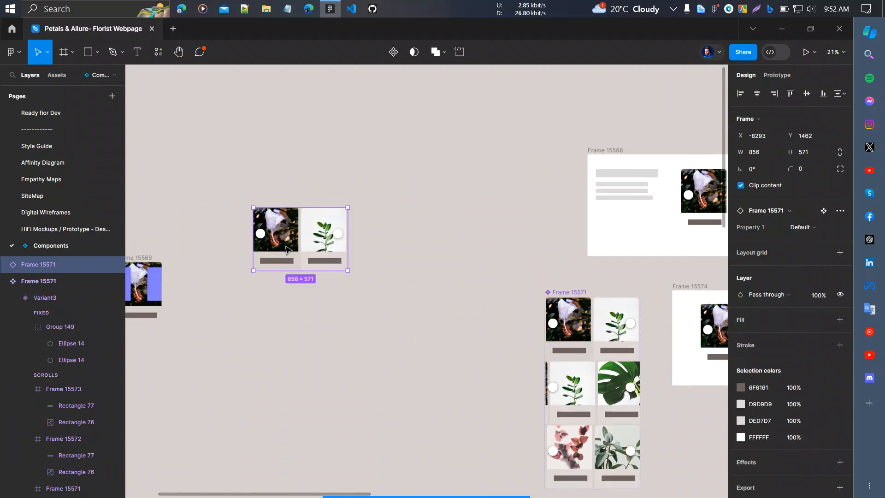
pyautogui.scroll(2, 352, 255)
pyautogui.hscroll(-5, 351, 258)
pyautogui.hscroll(-3, 523, 336)
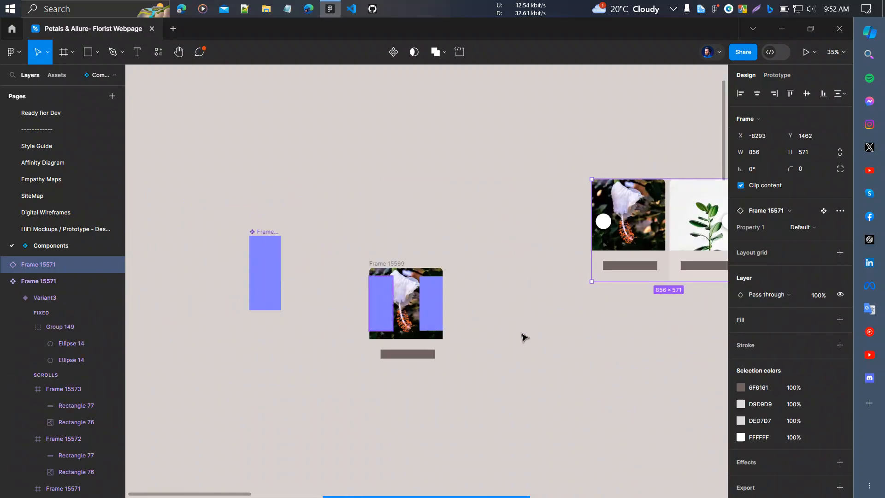
pyautogui.scroll(-3, 551, 338)
pyautogui.scroll(4, 425, 303)
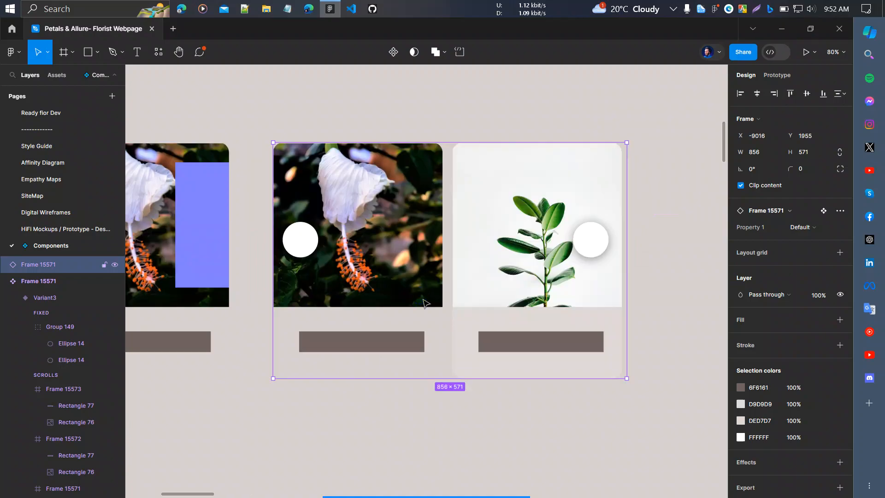
# - Detach the copied carousel instance and ungroup its frame into separate card frames
pyautogui.click(840, 212)
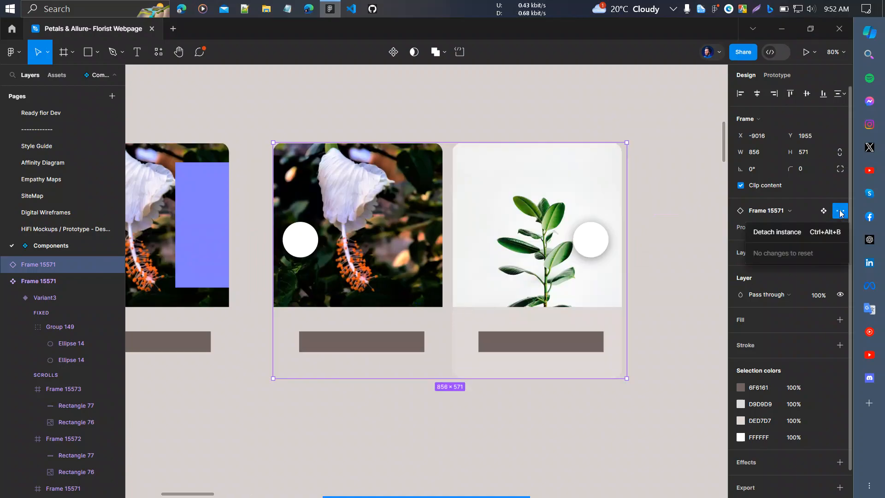
pyautogui.click(823, 233)
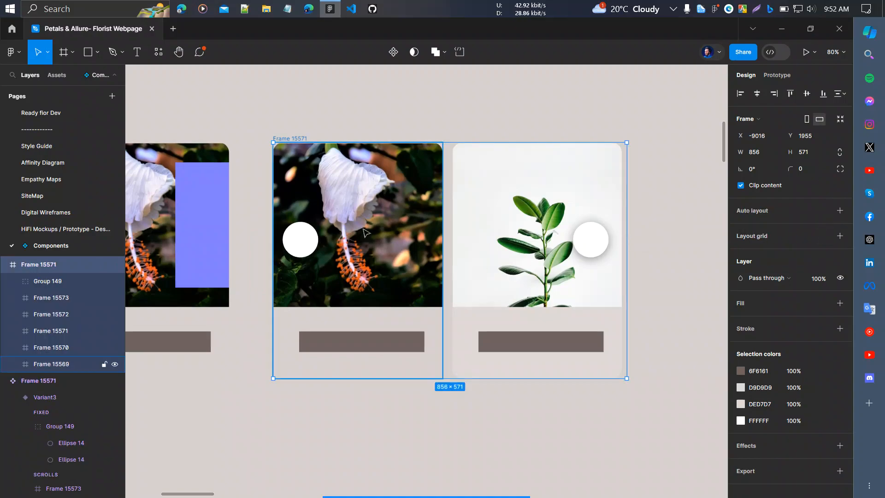
pyautogui.scroll(-3, 642, 262)
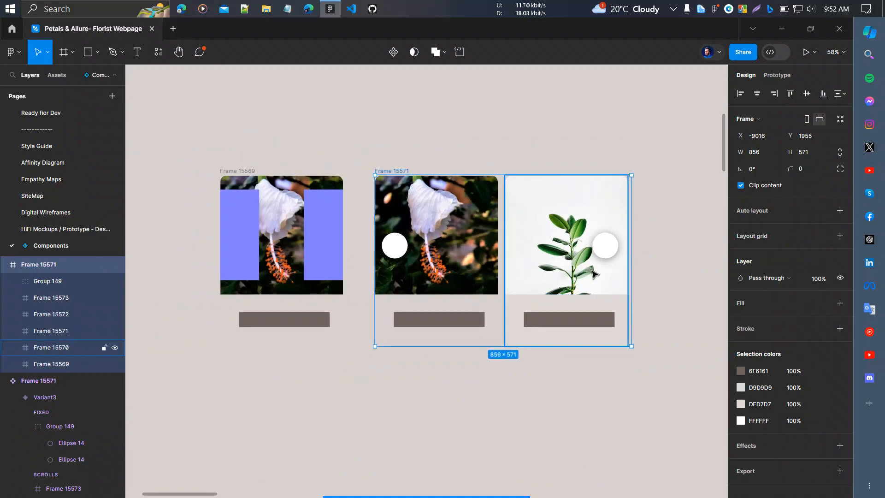
pyautogui.hotkey('ctrl', 'a')
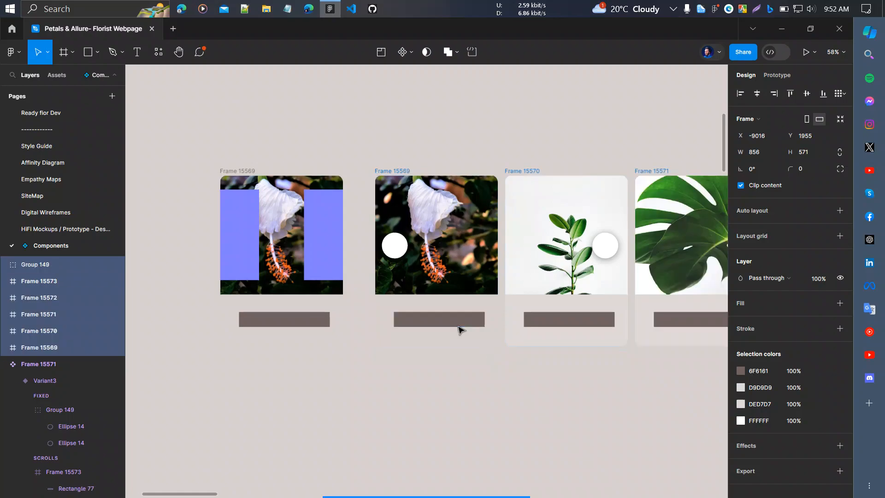
pyautogui.scroll(-4, 458, 327)
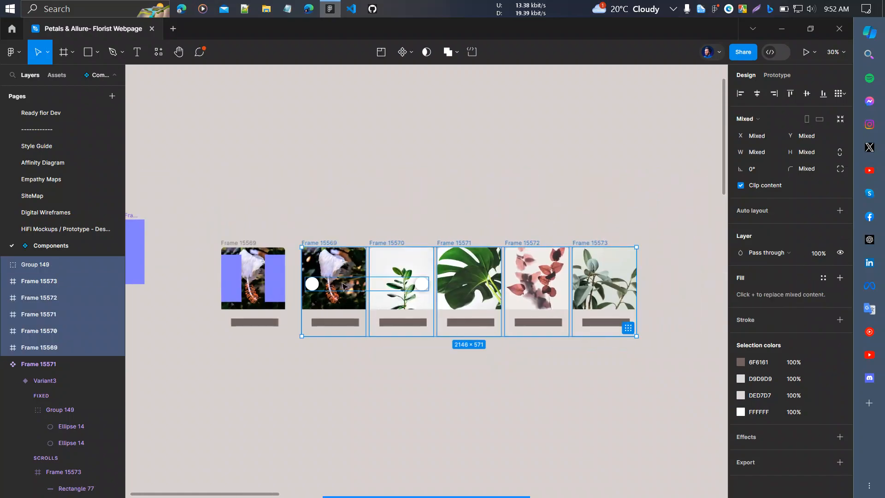
# - Delete the group of white circle buttons and the old flower card with its overlays
pyautogui.click(316, 290)
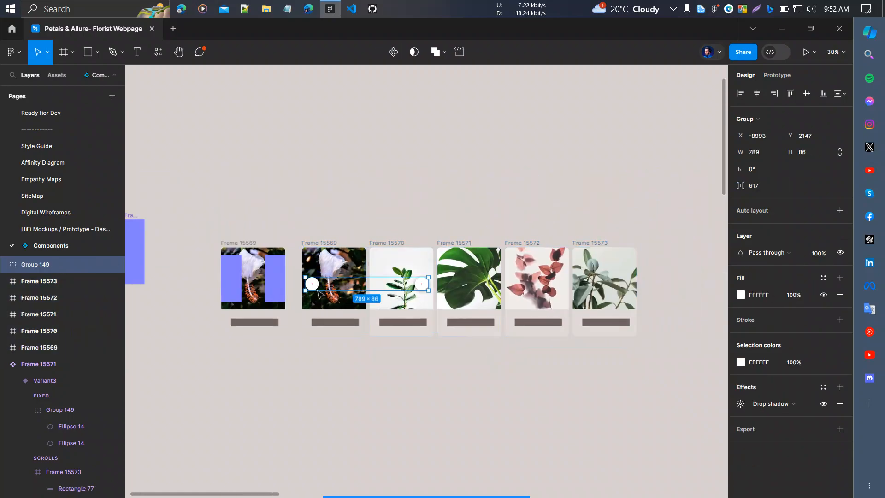
pyautogui.press('Delete')
pyautogui.scroll(2, 342, 357)
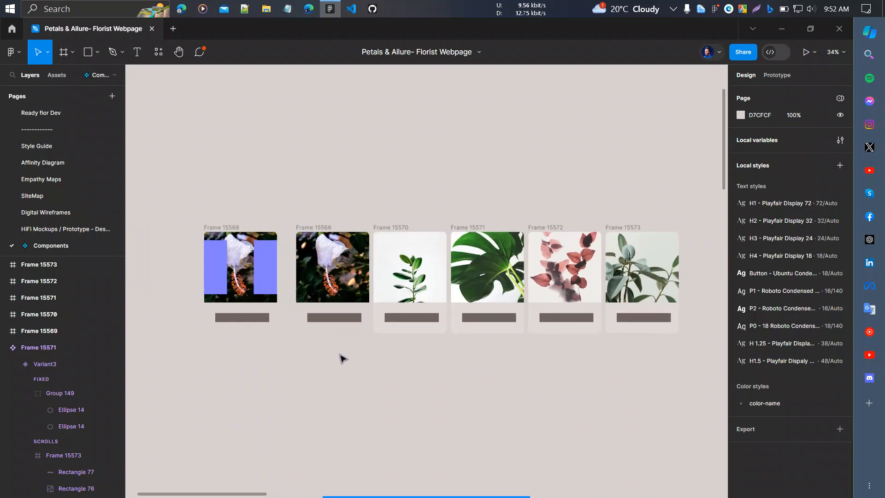
pyautogui.scroll(1, 342, 358)
pyautogui.scroll(1, 322, 350)
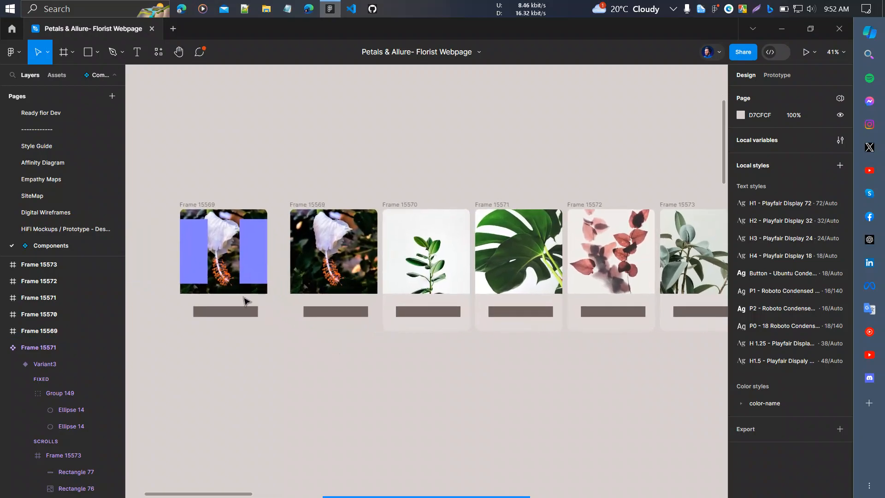
pyautogui.click(205, 203)
pyautogui.press('Delete')
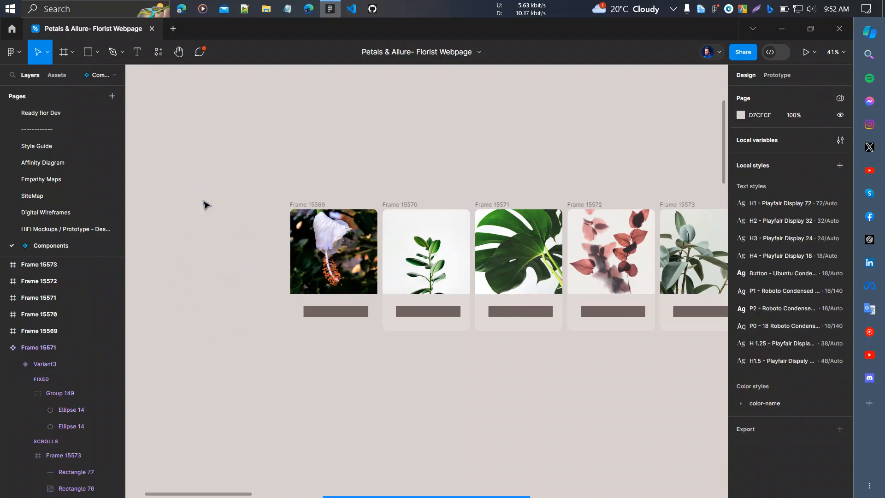
# - Move the row of five plant cards closer to the main overlay component, at Y 1748
pyautogui.hscroll(-3, 203, 201)
pyautogui.scroll(-1, 295, 216)
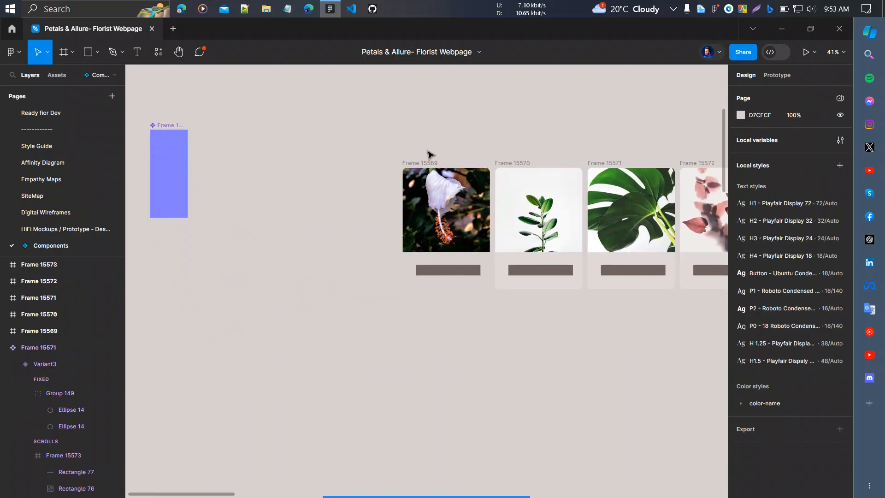
pyautogui.scroll(-3, 373, 164)
pyautogui.hscroll(2, 322, 139)
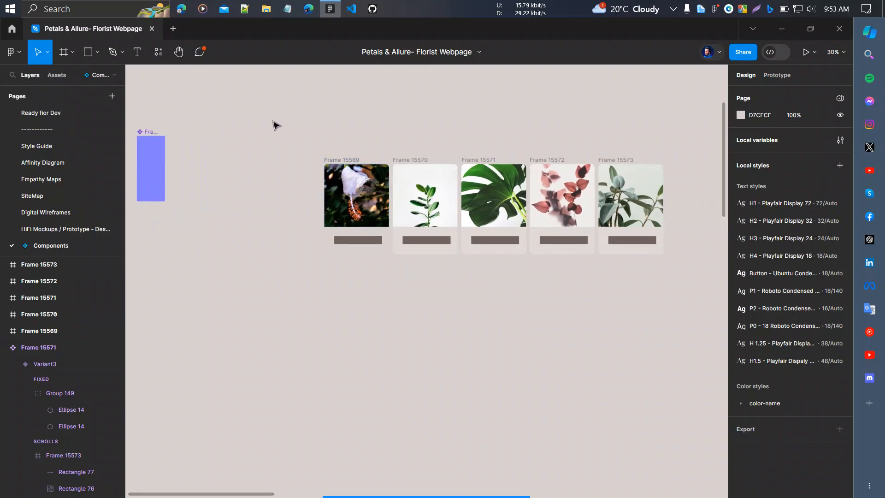
pyautogui.moveTo(272, 120); pyautogui.dragTo(676, 318)
pyautogui.moveTo(611, 213); pyautogui.dragTo(479, 183)
pyautogui.scroll(3, 286, 217)
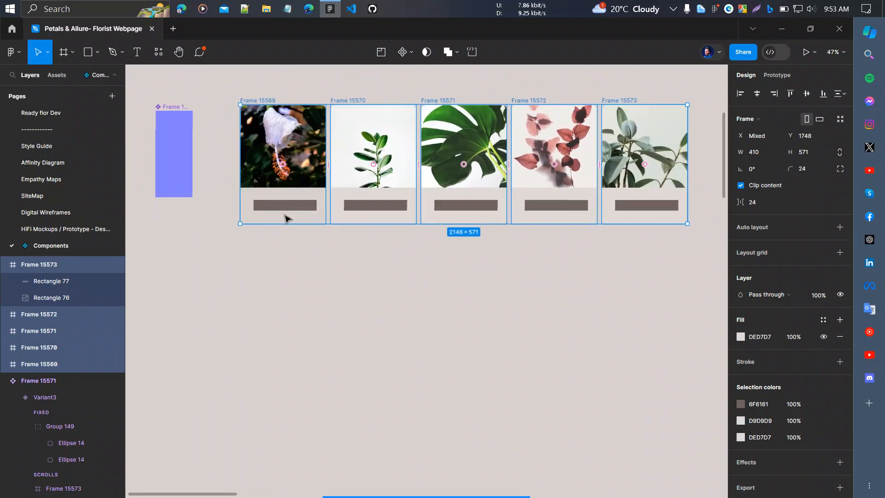
# - Place an instance of the overlay component below the cards, at about X -9944, Y 2344
pyautogui.scroll(-1, 285, 215)
pyautogui.scroll(1, 285, 215)
pyautogui.scroll(2, 280, 219)
pyautogui.hscroll(-1, 279, 218)
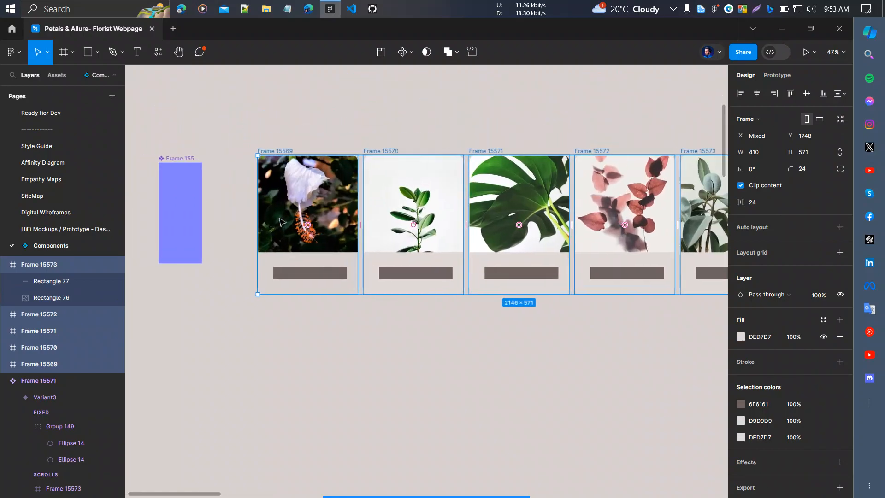
pyautogui.click(215, 202)
pyautogui.click(185, 210)
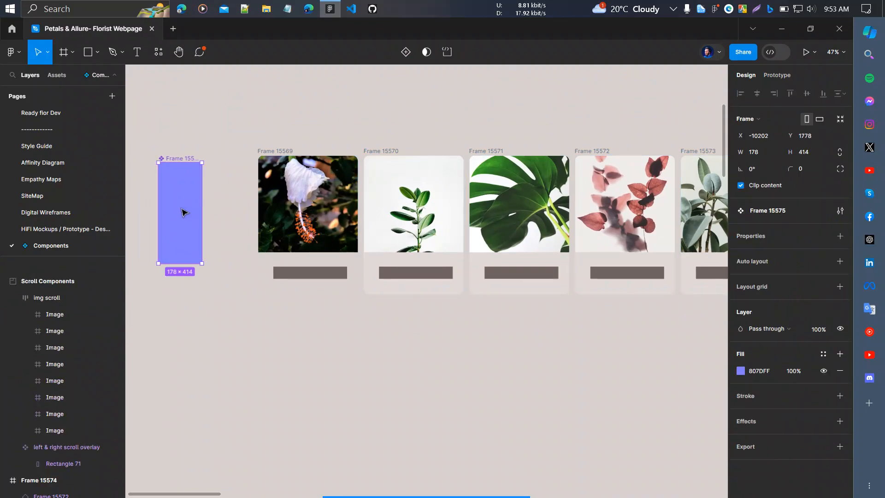
pyautogui.keyDown('alt'); pyautogui.moveTo(183, 210); pyautogui.dragTo(246, 347); pyautogui.keyUp('alt')
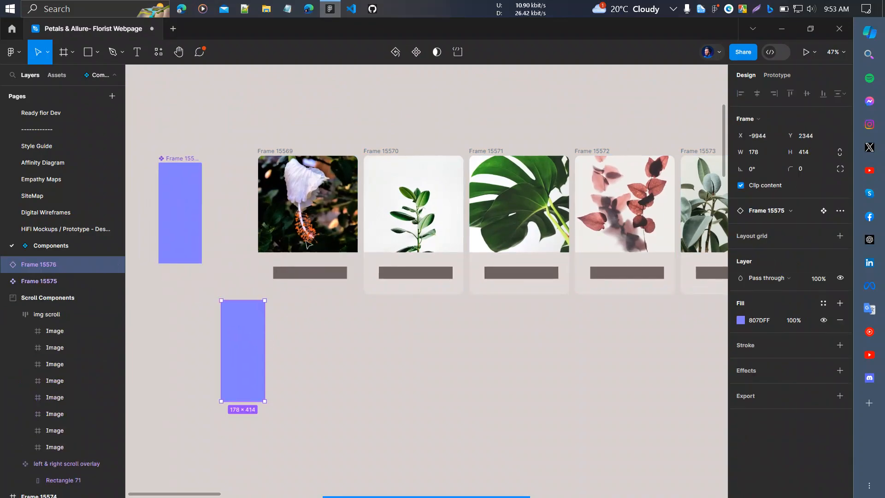
# - Paste an overlay instance into the flower card, aligned to its left edge and vertically centered
pyautogui.click(299, 217)
pyautogui.hotkey('ctrl', 'v')
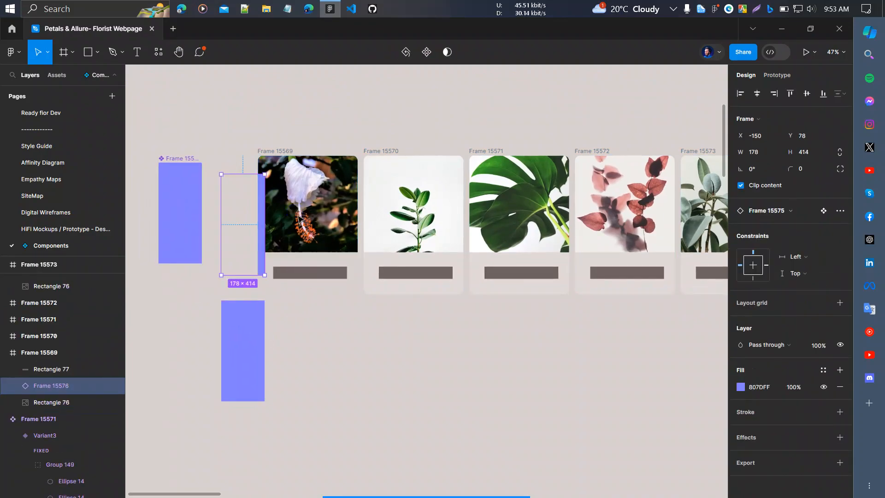
pyautogui.hotkey('alt', 'a')
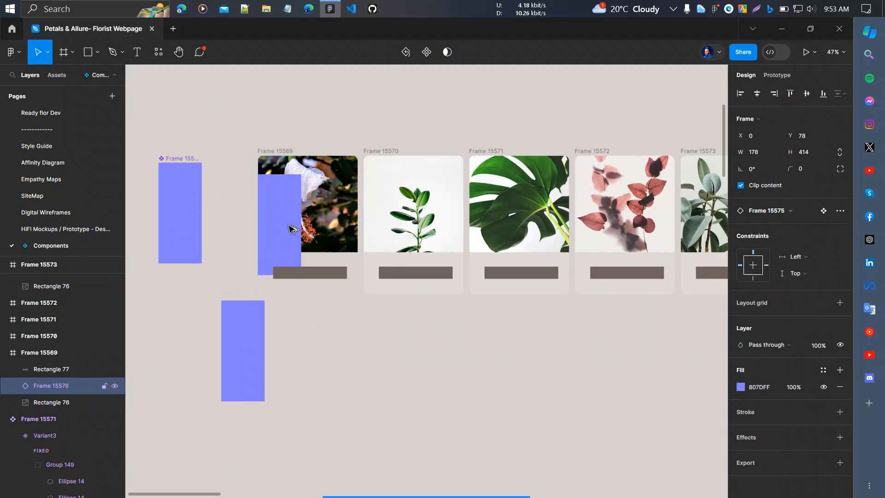
pyautogui.hotkey('alt', 'v')
# - Resize the flower card's overlay to 118 × 332 at Y 51, and duplicate it onto the card's right edge
pyautogui.moveTo(292, 229)
pyautogui.mouseDown()
pyautogui.moveTo(295, 218)
pyautogui.moveTo(286, 225)
pyautogui.mouseUp()
pyautogui.moveTo(276, 261); pyautogui.dragTo(276, 249)
pyautogui.moveTo(279, 160); pyautogui.dragTo(278, 168)
pyautogui.hotkey('ctrl', 'd')
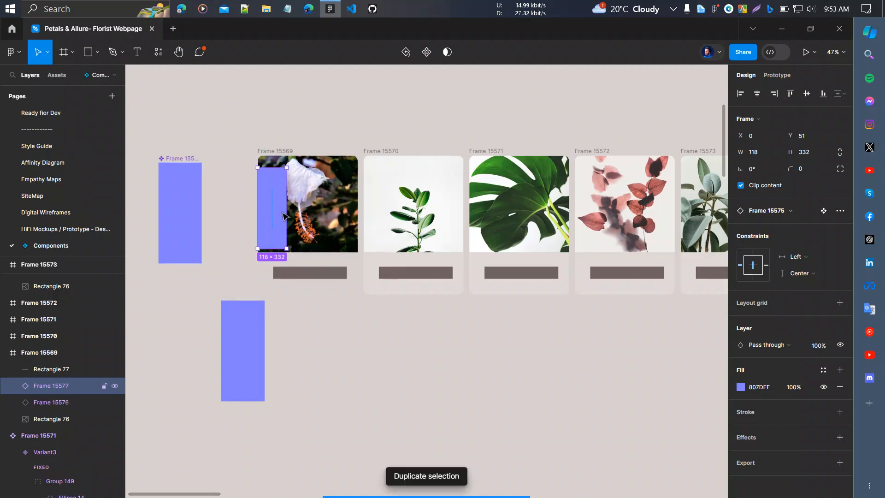
pyautogui.hotkey('alt', 'd')
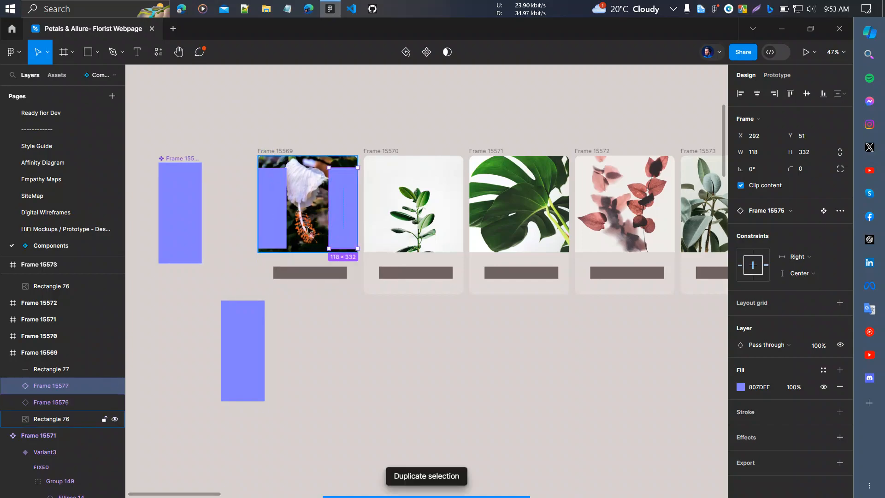
# - Paste copies of the flower card's two overlay instances into the other four plant cards, Frame 15570 to Frame 15573
pyautogui.keyDown('shift'); pyautogui.click(279, 217); pyautogui.keyUp('shift')
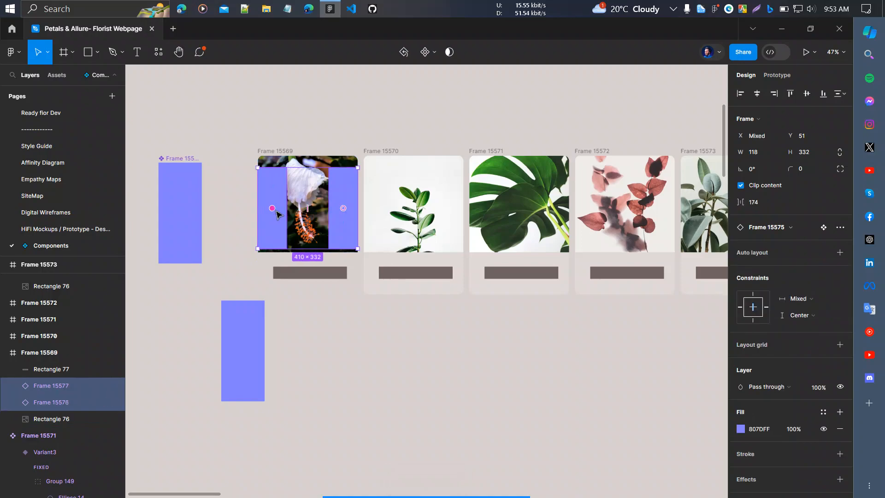
pyautogui.click(434, 213)
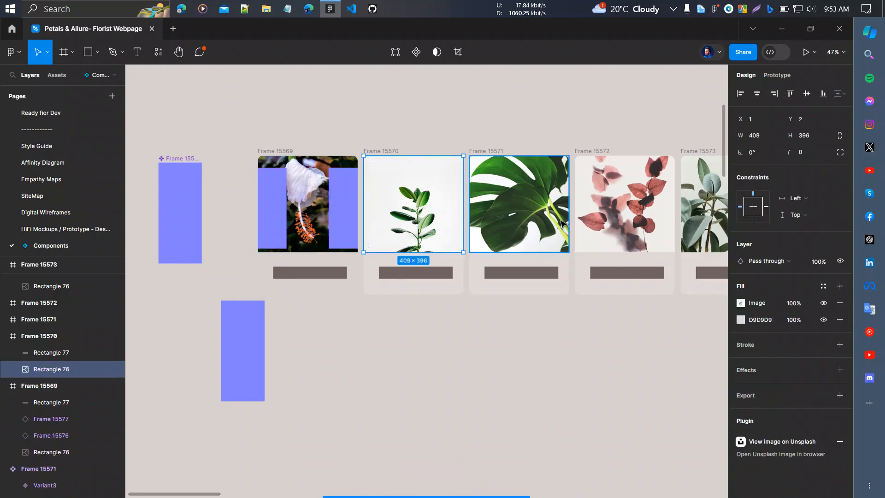
pyautogui.keyDown('shift'); pyautogui.click(539, 214); pyautogui.keyUp('shift')
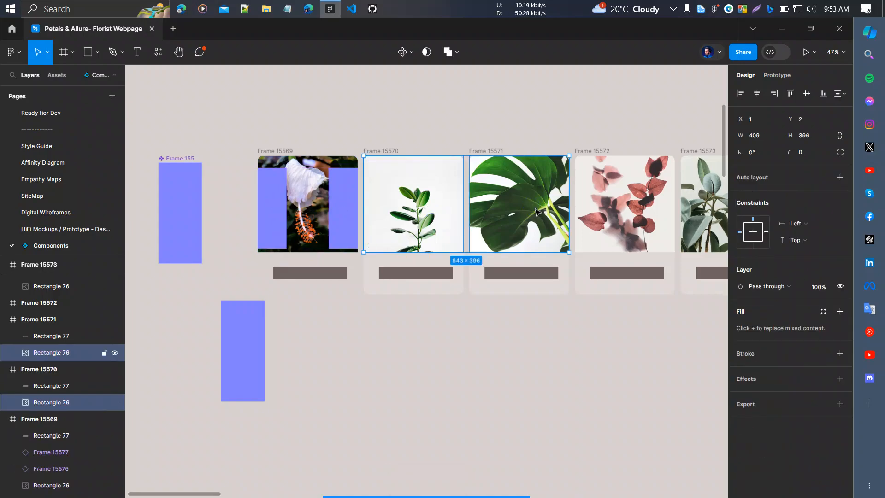
pyautogui.click(394, 151)
pyautogui.keyDown('shift'); pyautogui.click(504, 151); pyautogui.keyUp('shift')
pyautogui.keyDown('shift'); pyautogui.click(595, 151); pyautogui.keyUp('shift')
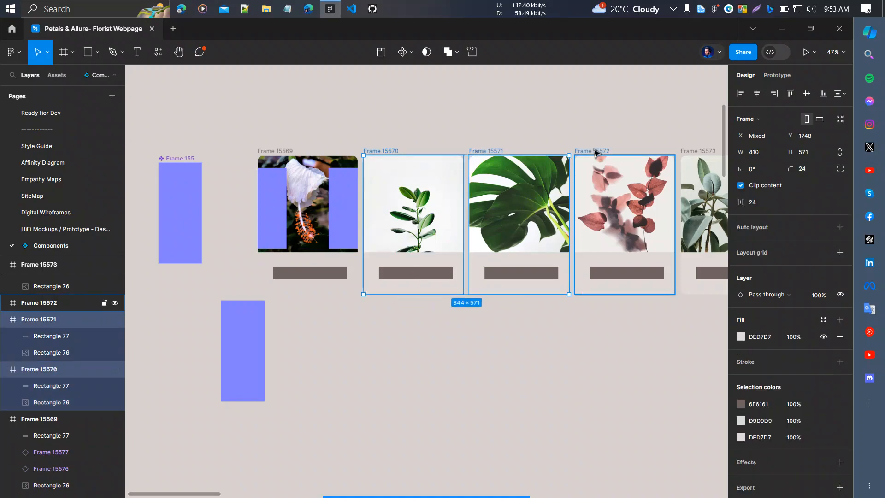
pyautogui.keyDown('shift'); pyautogui.click(689, 150); pyautogui.keyUp('shift')
pyautogui.hscroll(4, 517, 187)
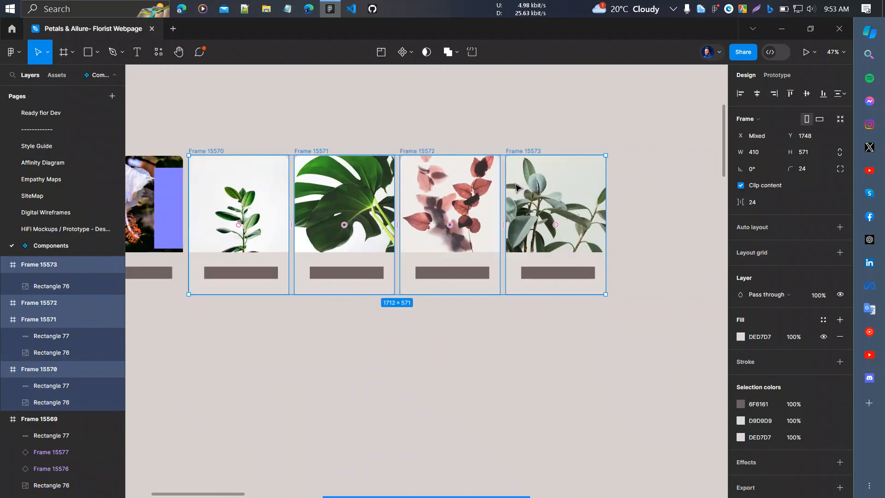
pyautogui.hotkey('ctrl', 'v')
pyautogui.scroll(-2, 451, 382)
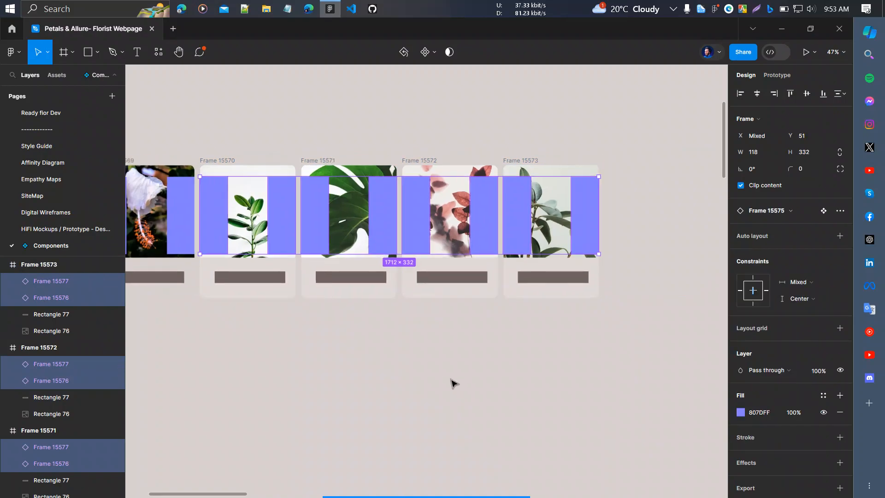
pyautogui.hscroll(-2, 453, 383)
# - Delete the spare overlay instance that sits below the row of cards
pyautogui.click(455, 379)
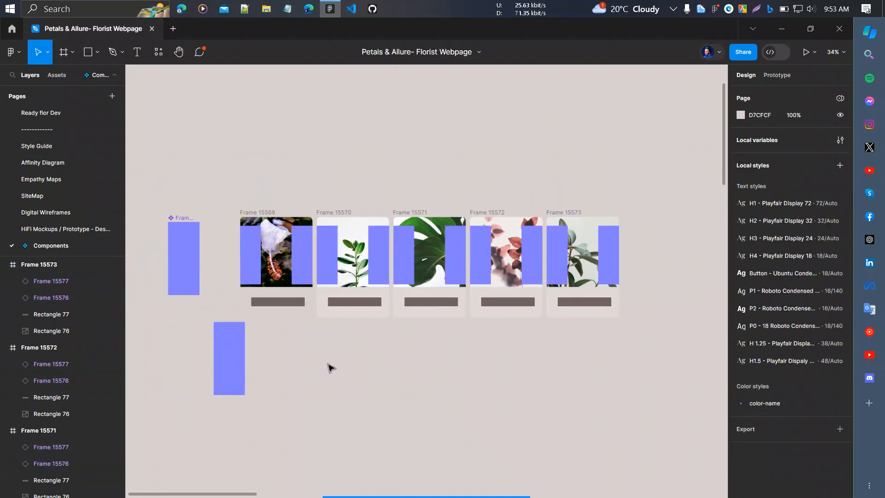
pyautogui.click(228, 362)
pyautogui.press('Delete')
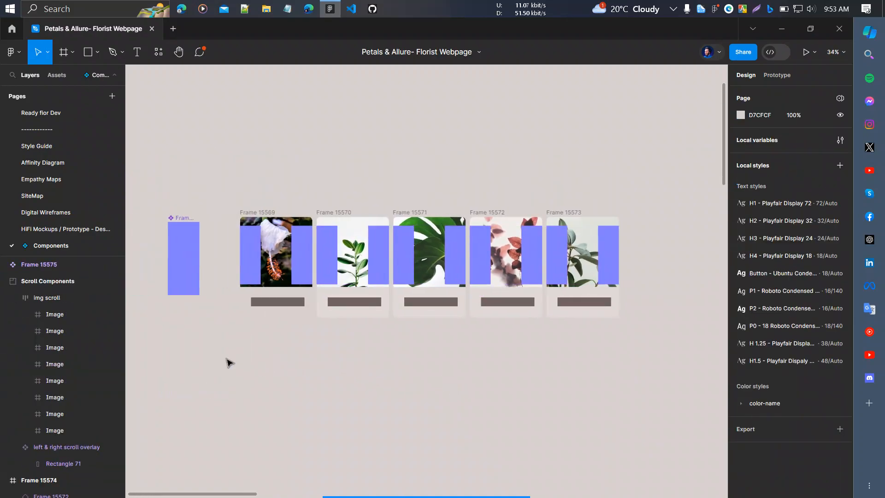
# - Wrap all five plant cards in one new parent frame
pyautogui.scroll(2, 223, 362)
pyautogui.hscroll(1, 314, 358)
pyautogui.scroll(2, 316, 341)
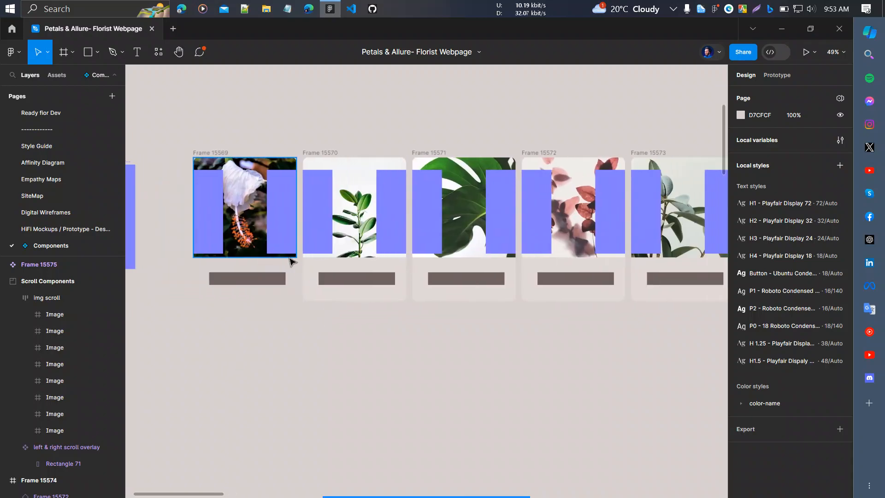
pyautogui.scroll(-1, 287, 192)
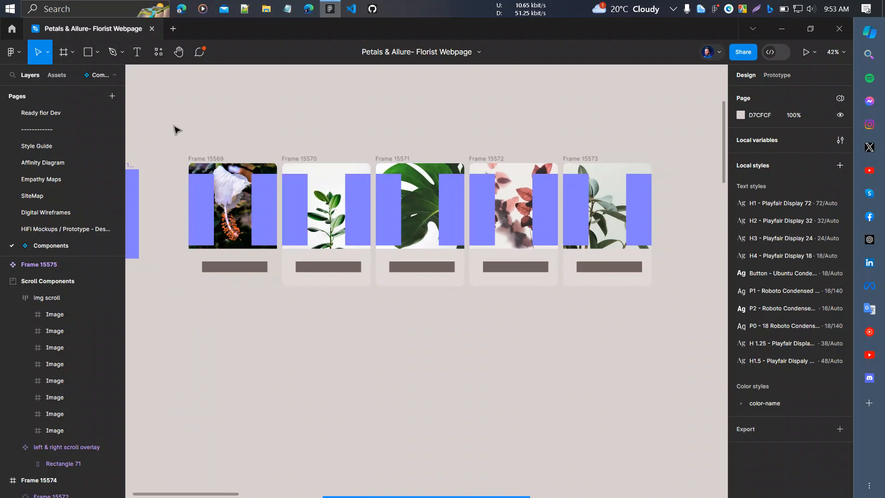
pyautogui.moveTo(171, 134); pyautogui.dragTo(692, 329)
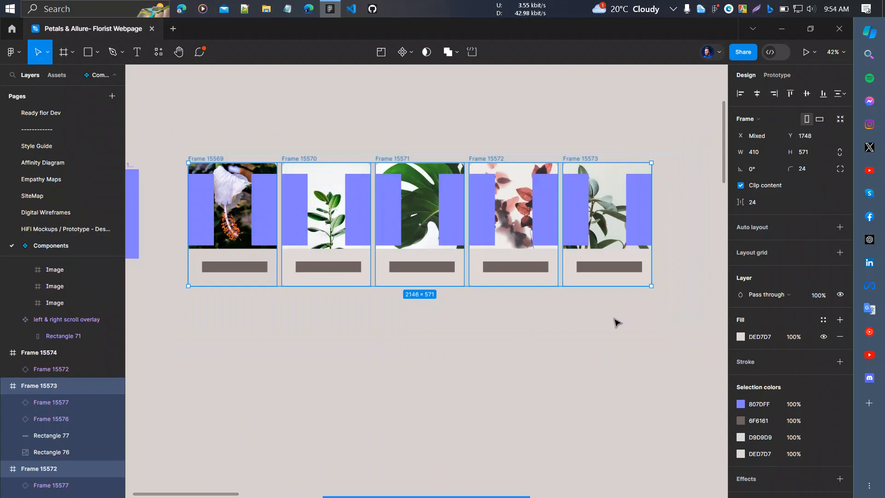
pyautogui.hotkey('ctrl', 'alt', 'g')
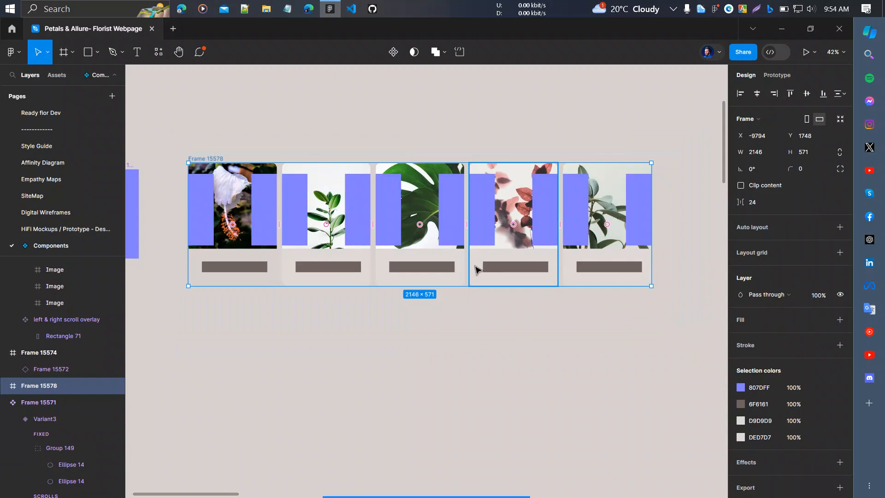
# - Prototype an on-click Scroll to interaction from the flower card's right overlay to the monstera card, Frame 15571
pyautogui.hscroll(-2, 461, 253)
pyautogui.scroll(2, 268, 215)
pyautogui.scroll(1, 267, 215)
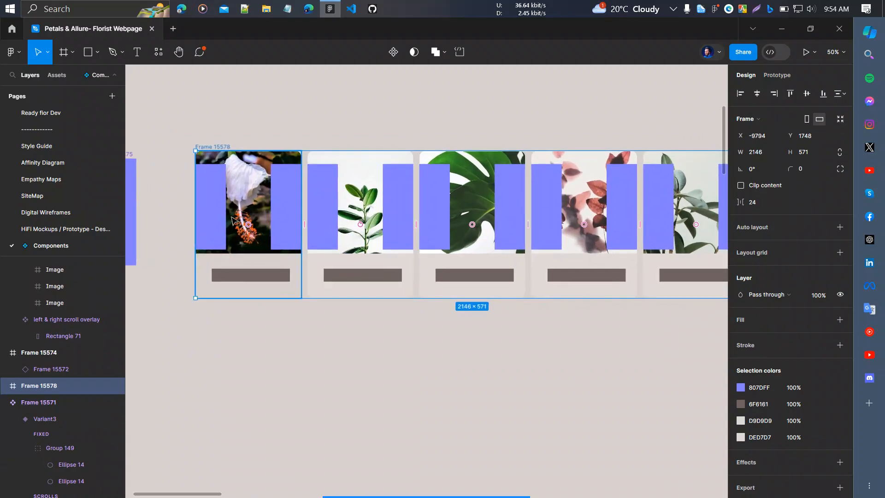
pyautogui.hotkey('shift', 'e')
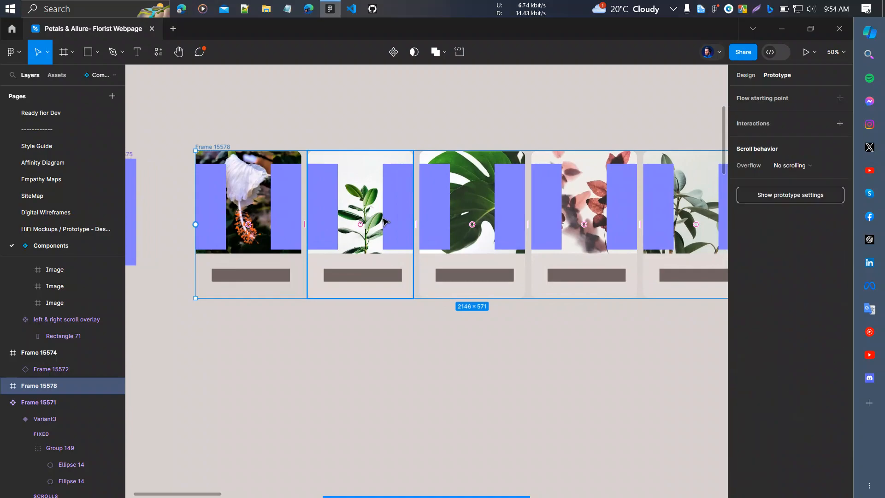
pyautogui.keyDown('ctrl'); pyautogui.click(284, 216); pyautogui.keyUp('ctrl')
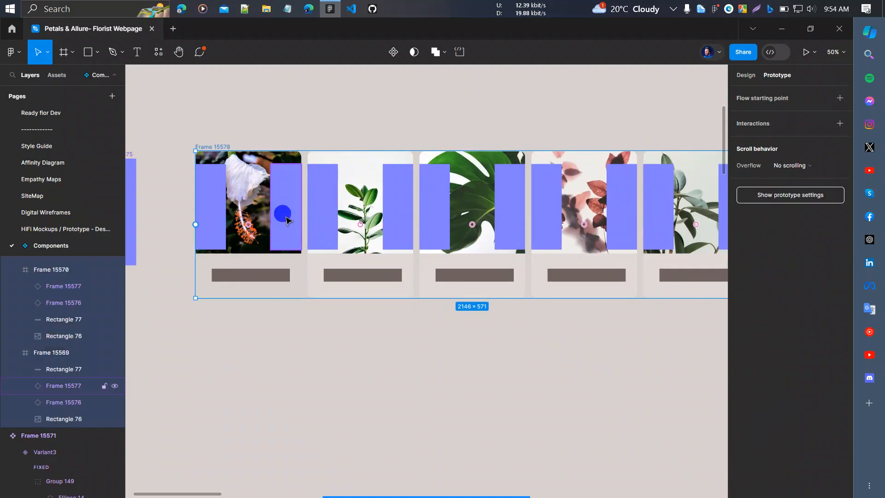
pyautogui.hscroll(1, 325, 236)
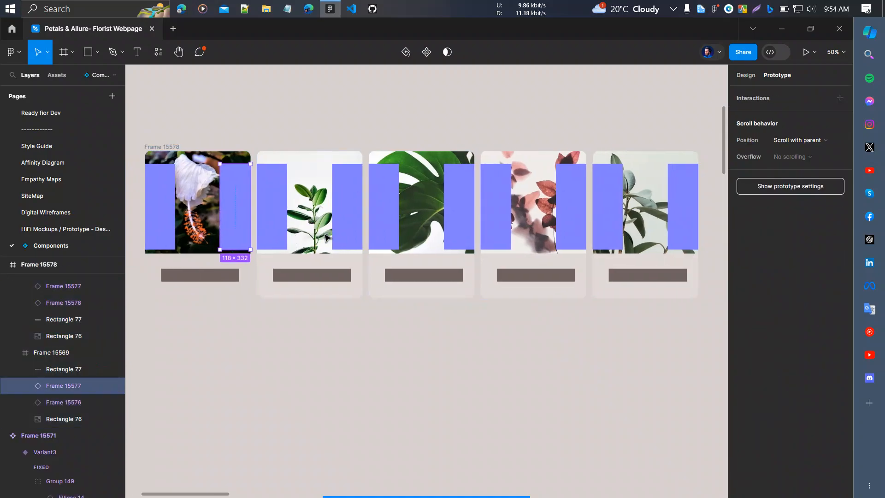
pyautogui.click(250, 207)
pyautogui.moveTo(251, 209); pyautogui.dragTo(383, 277)
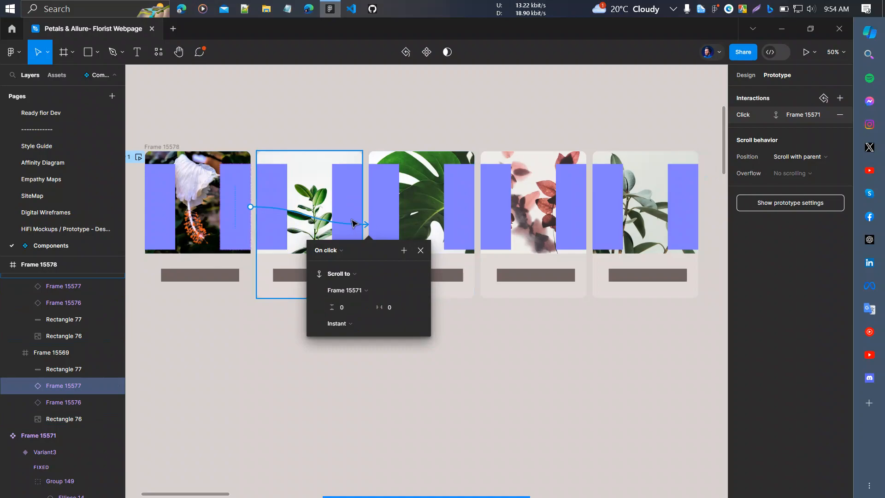
# - Link the right overlays of the second and third cards with on-click Scroll to interactions to Frame 15572 and Frame 15573, respectively
pyautogui.click(339, 212)
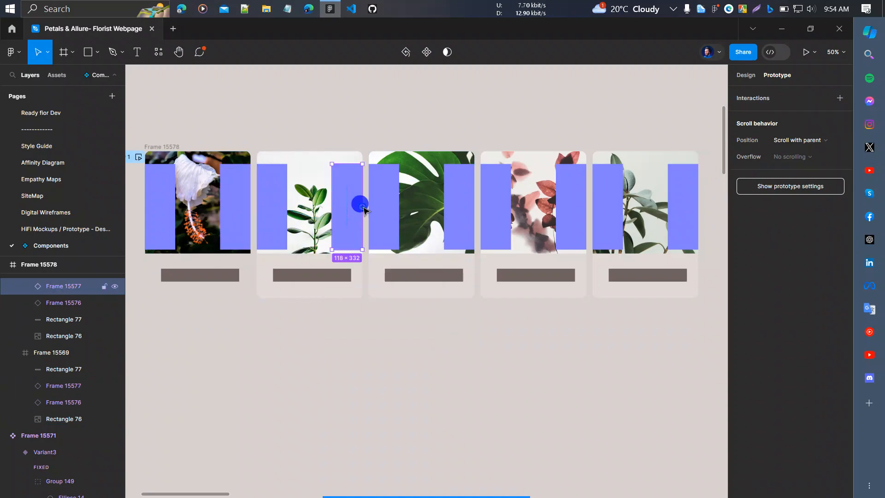
pyautogui.moveTo(377, 217); pyautogui.dragTo(501, 268)
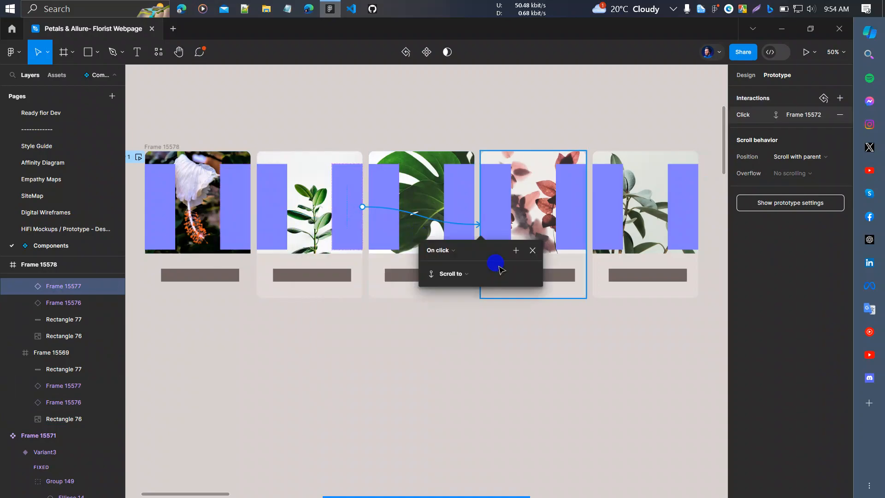
pyautogui.click(456, 208)
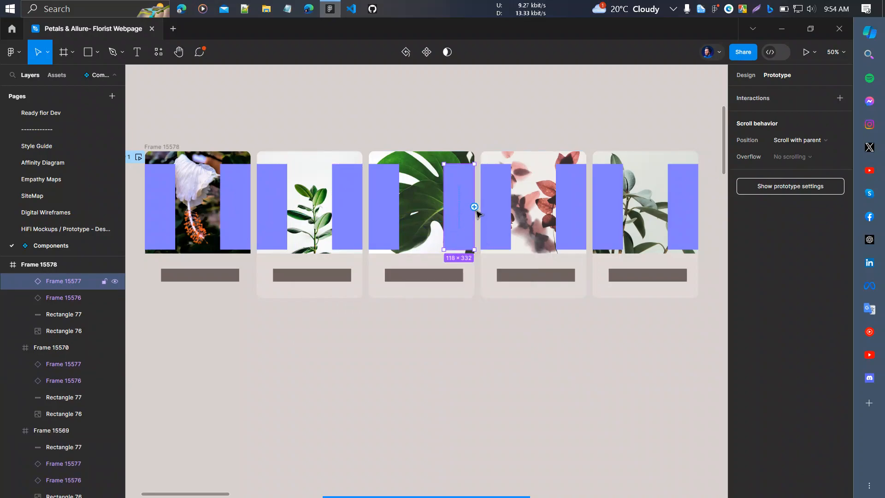
pyautogui.moveTo(474, 206); pyautogui.dragTo(614, 253)
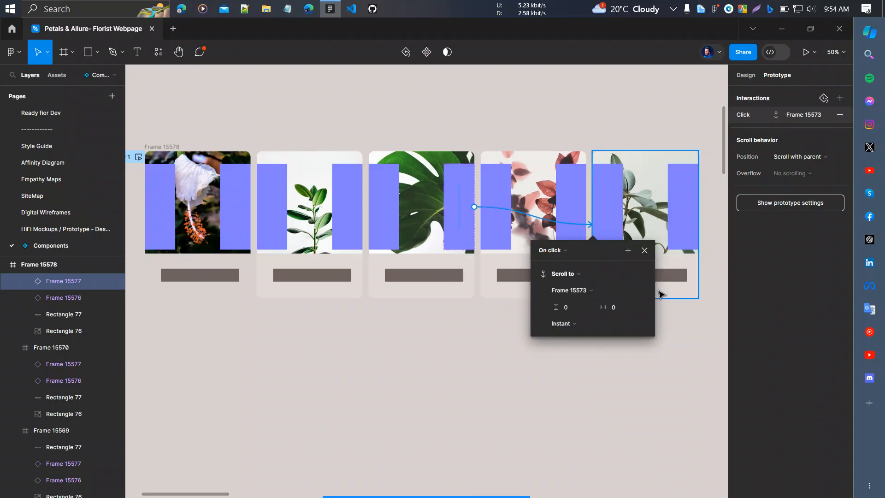
pyautogui.click(693, 353)
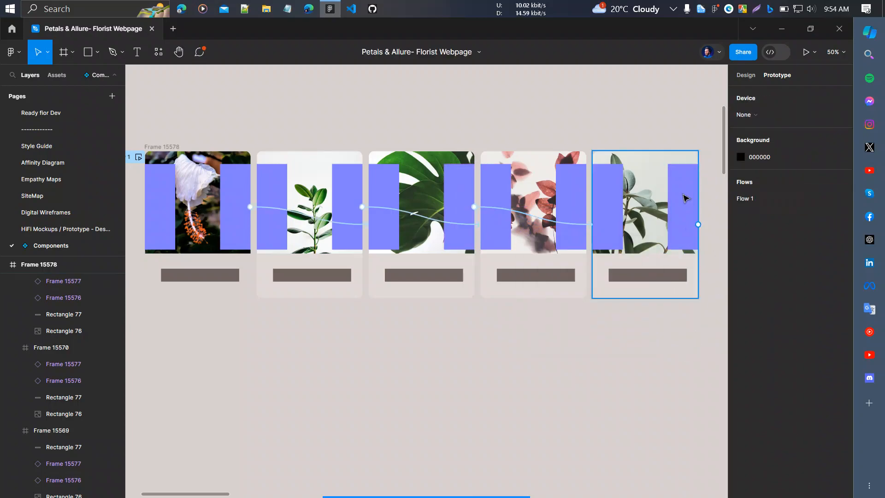
# - Delete the outermost overlays: the right one on the fifth card and the left one on the flower card
pyautogui.click(690, 217)
pyautogui.click(690, 218)
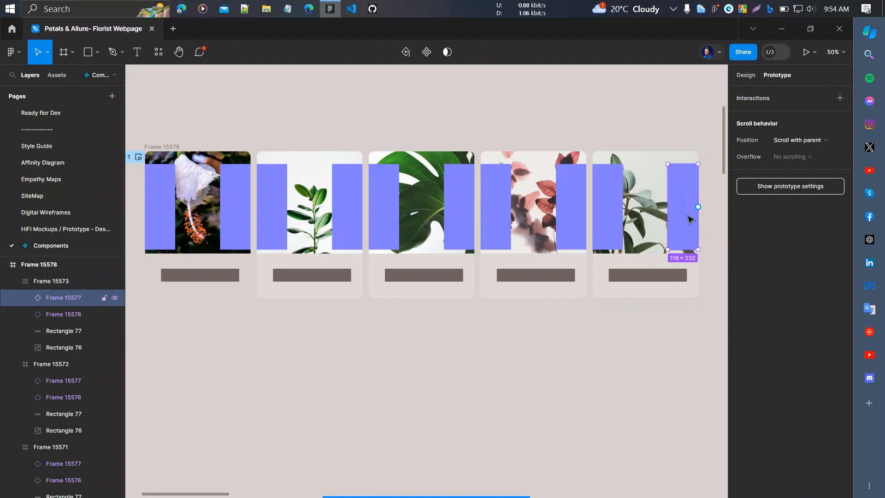
pyautogui.press('Delete')
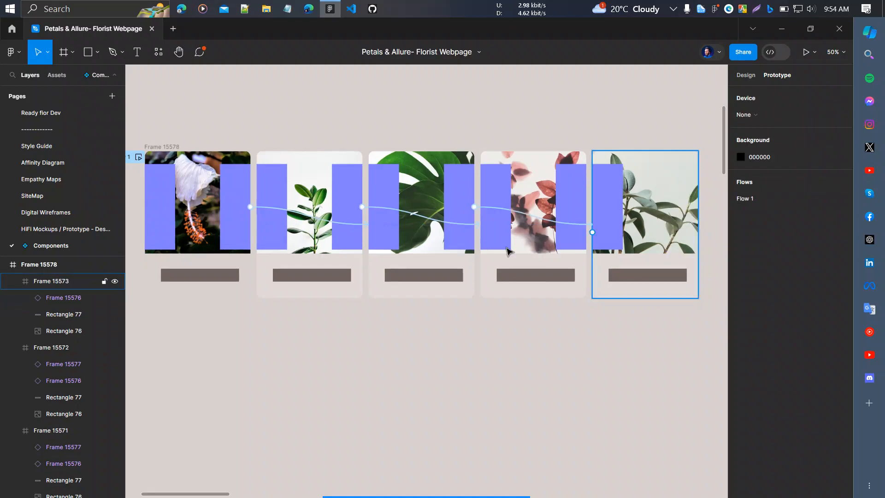
pyautogui.click(163, 217)
pyautogui.click(166, 219)
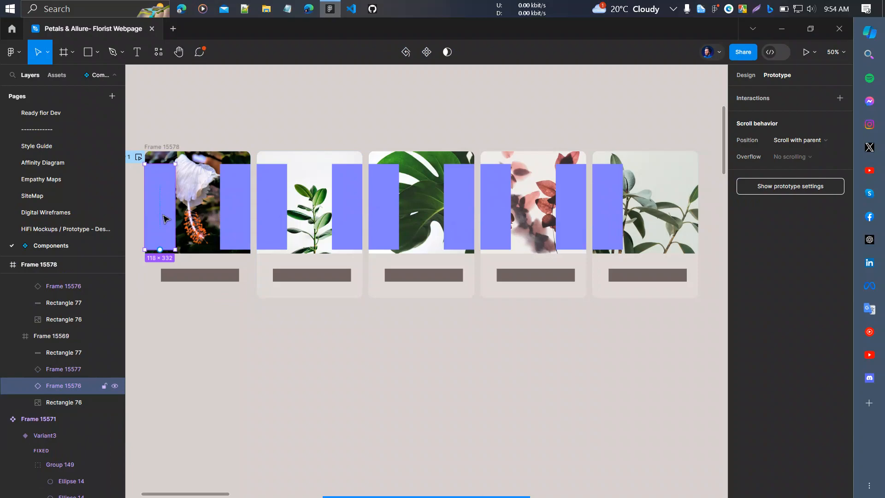
pyautogui.press('Delete')
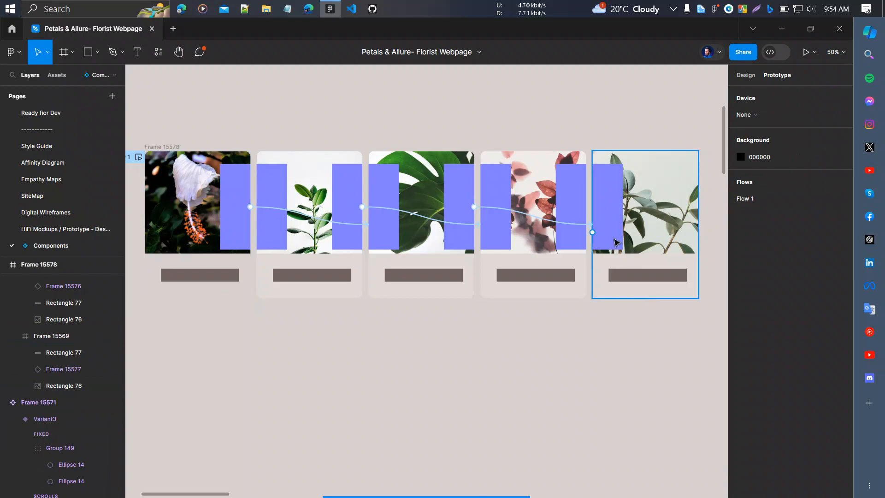
# - Connect the left overlays of the fifth and fourth cards to the third and second cards, respectively, as prototype links
pyautogui.click(609, 224)
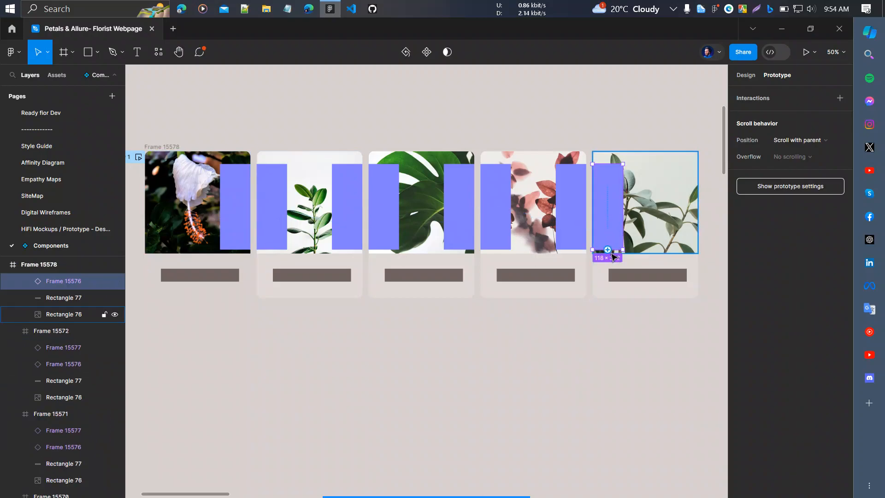
pyautogui.moveTo(611, 254); pyautogui.dragTo(464, 277)
pyautogui.click(563, 305)
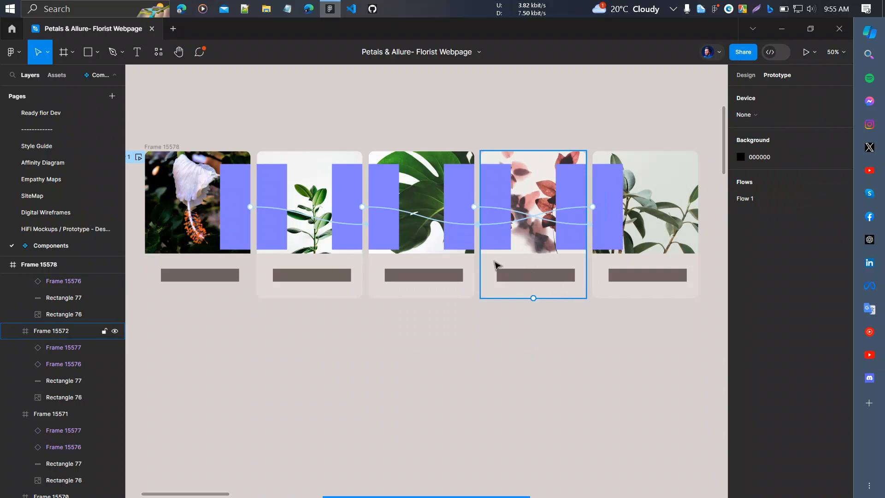
pyautogui.click(496, 244)
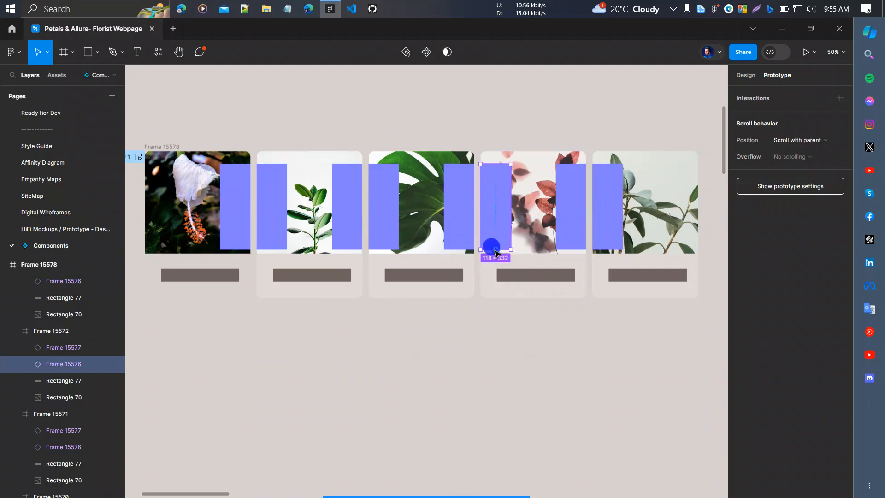
pyautogui.moveTo(496, 250); pyautogui.dragTo(362, 272)
# - Connect the left overlays of the third and second cards to the flower card as prototype links
pyautogui.click(387, 232)
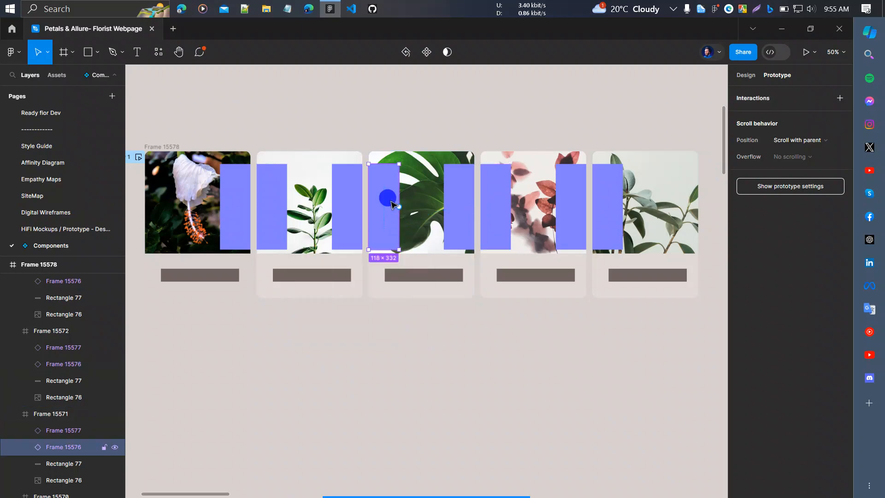
pyautogui.moveTo(400, 207); pyautogui.dragTo(251, 272)
pyautogui.click(275, 216)
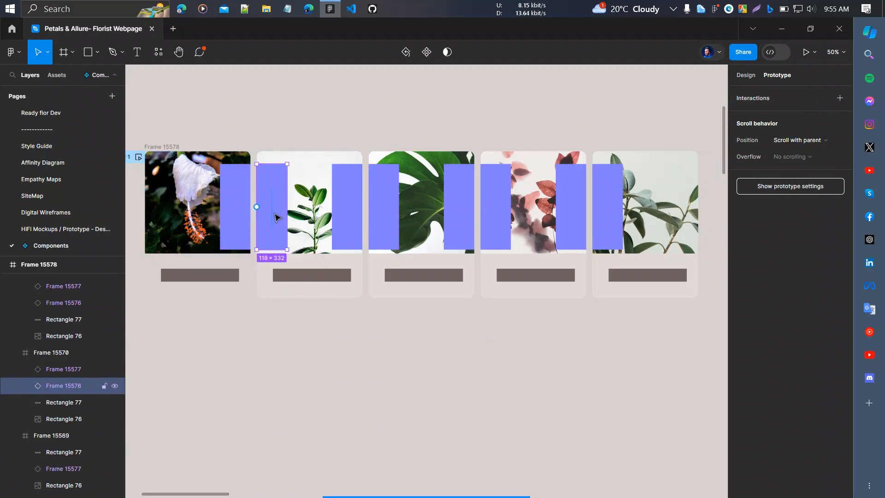
pyautogui.moveTo(288, 207); pyautogui.dragTo(252, 272)
pyautogui.click(417, 350)
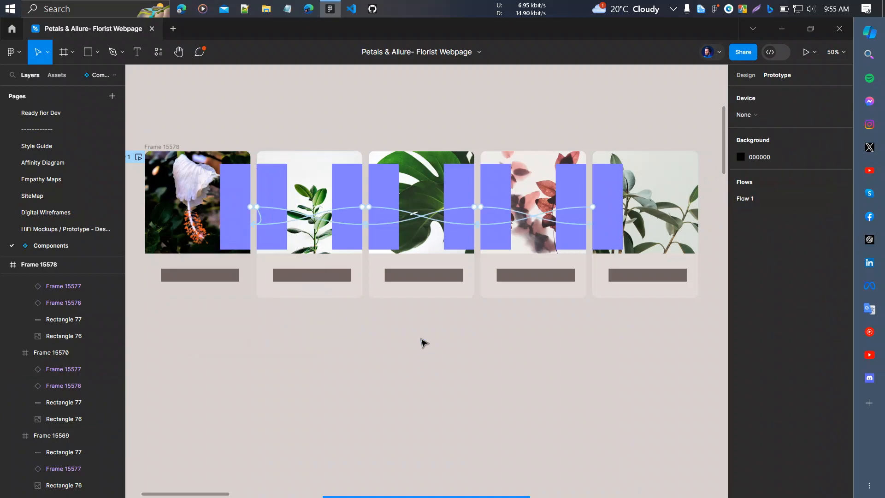
# - Preview Flow 1 of the card row and widen the preview window to enlarge all five cards
pyautogui.scroll(-1, 431, 332)
pyautogui.scroll(-2, 431, 332)
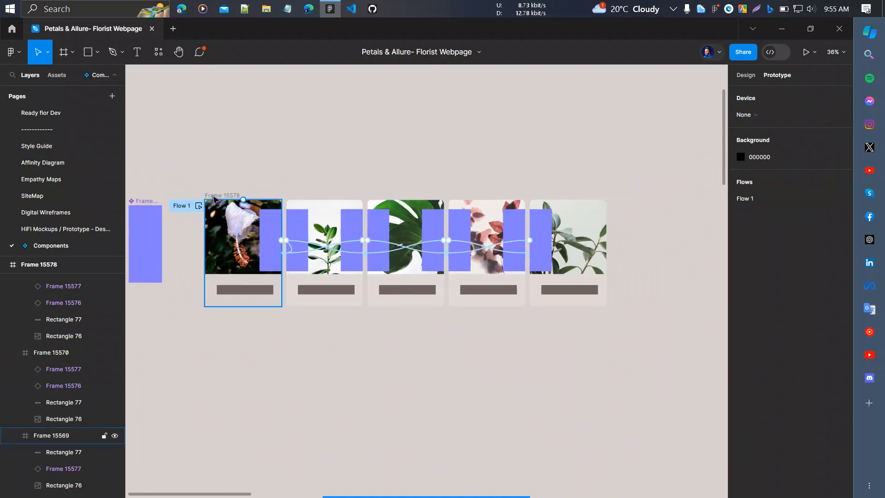
pyautogui.click(188, 210)
pyautogui.click(199, 205)
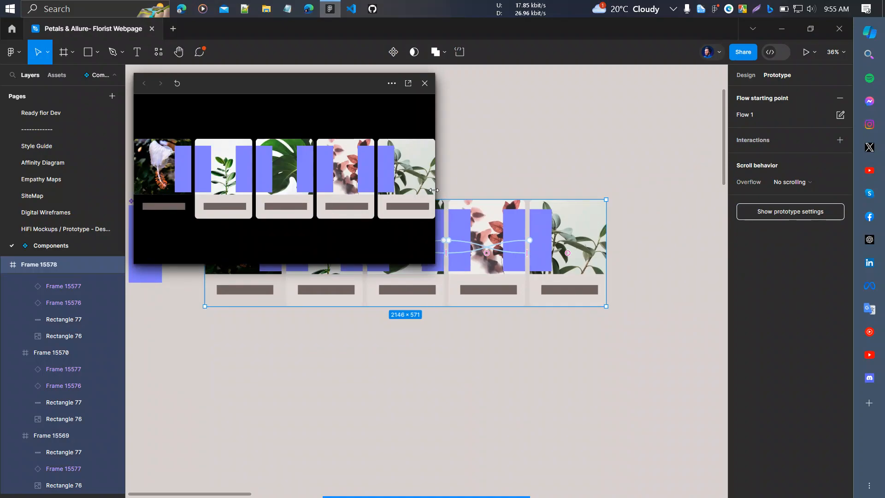
pyautogui.moveTo(435, 189); pyautogui.dragTo(659, 199)
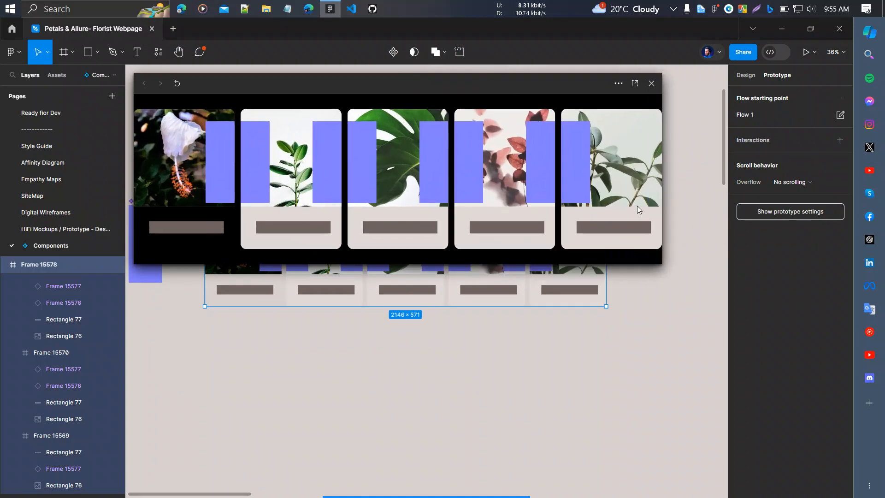
# - Make the preview window of the five-card row taller, and close the preview
pyautogui.moveTo(609, 263); pyautogui.dragTo(611, 303)
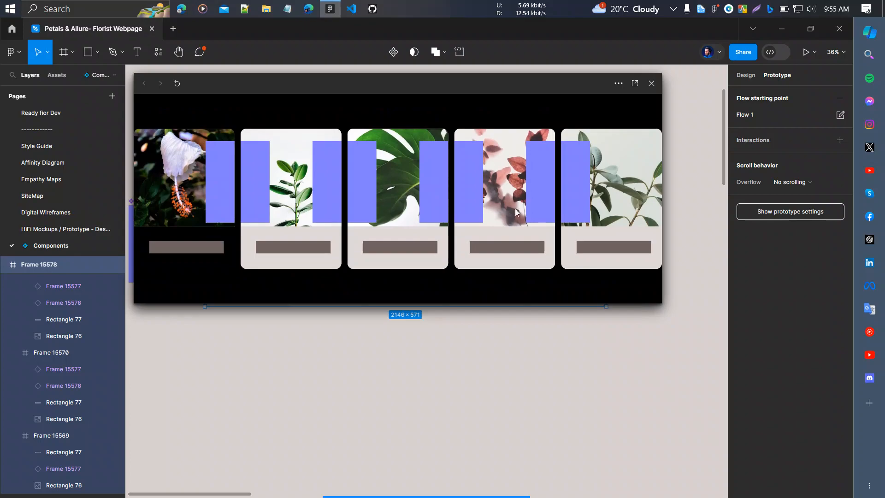
pyautogui.click(651, 83)
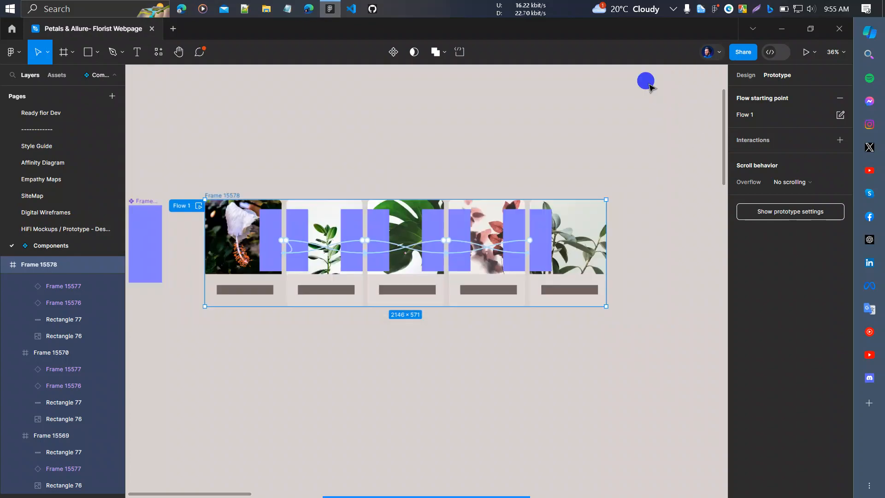
pyautogui.click(226, 172)
pyautogui.hotkey('shift', 'e')
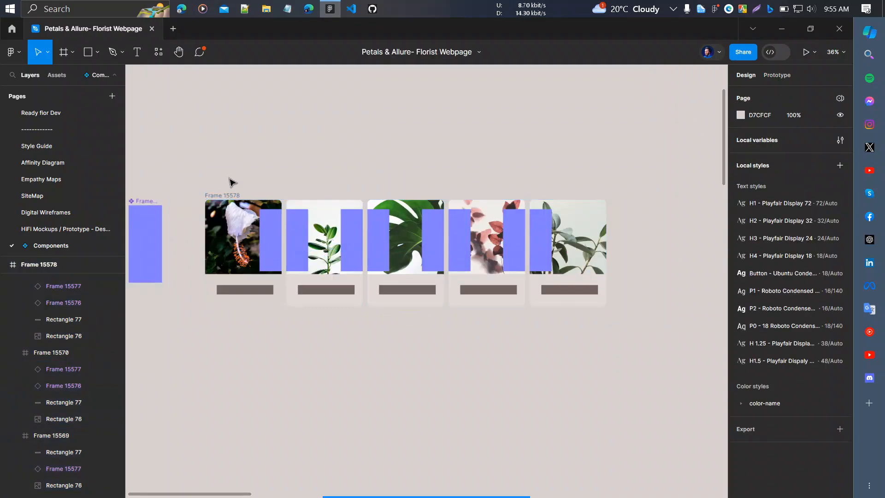
# - Set the five-card row frame's width to 856, matching the two-card carousel instance in the white layout frame
pyautogui.click(226, 196)
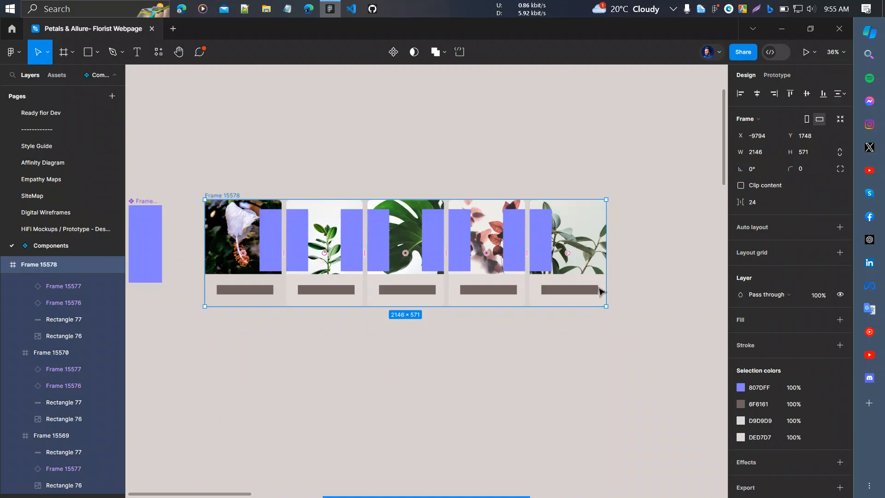
pyautogui.scroll(-5, 608, 285)
pyautogui.hscroll(5, 592, 293)
pyautogui.hscroll(4, 593, 293)
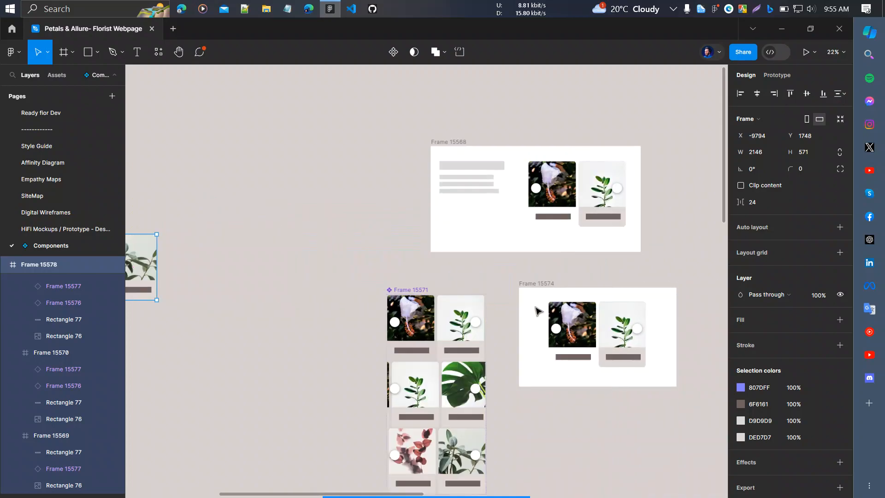
pyautogui.click(583, 203)
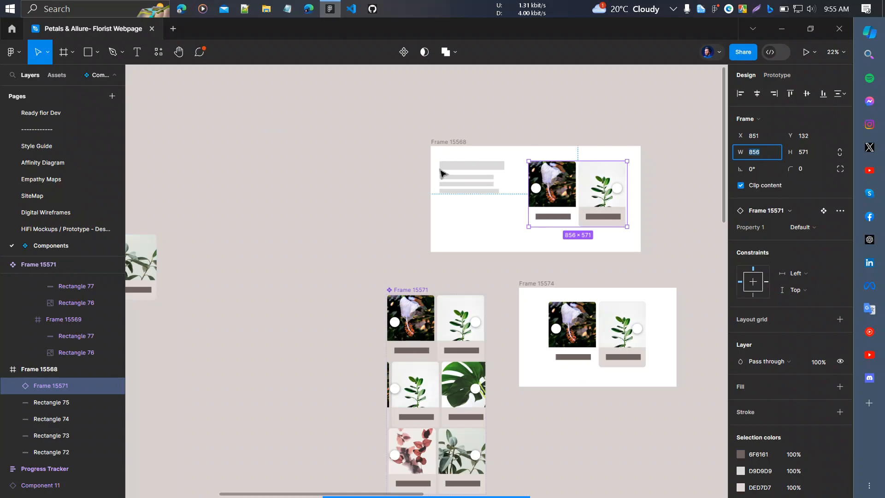
pyautogui.hscroll(-10, 442, 174)
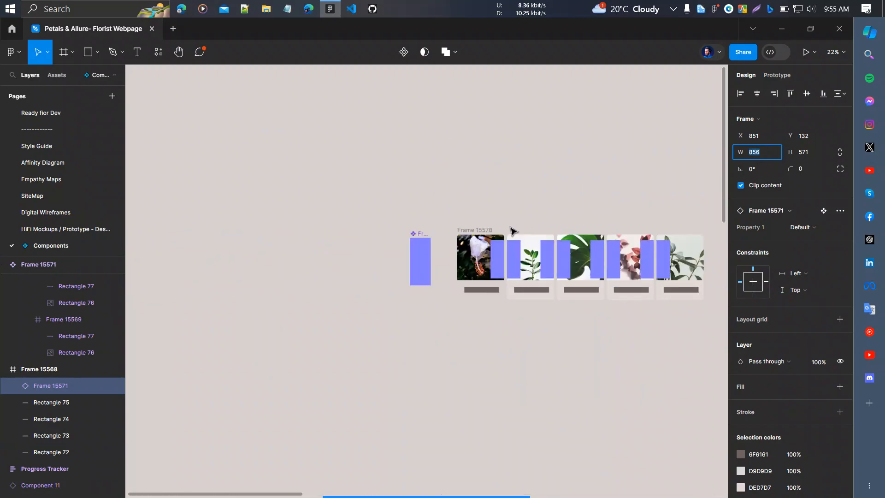
pyautogui.click(482, 229)
pyautogui.click(760, 156)
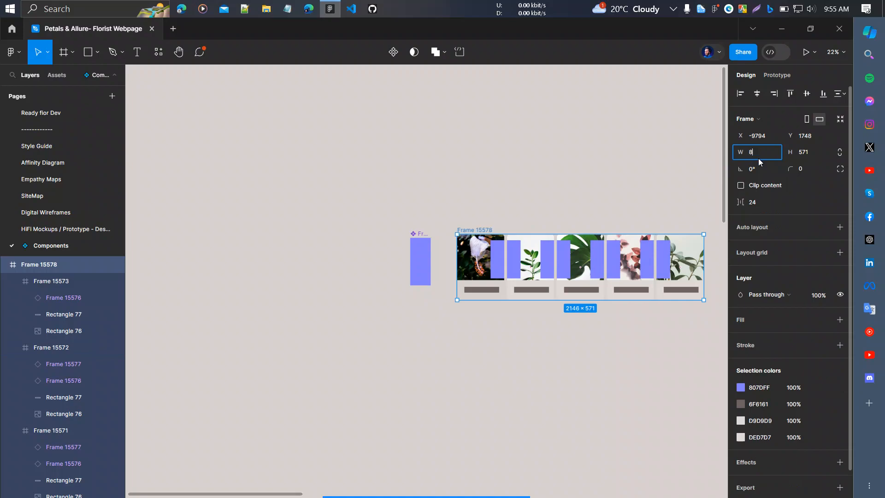
pyautogui.press('Return')
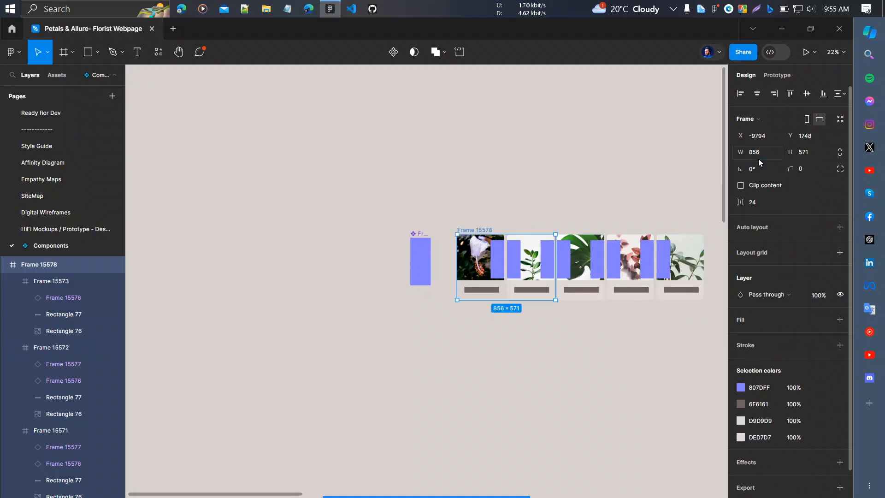
# - Turn on content clipping for the card row frame and check the cropped row in a preview
pyautogui.hscroll(4, 668, 198)
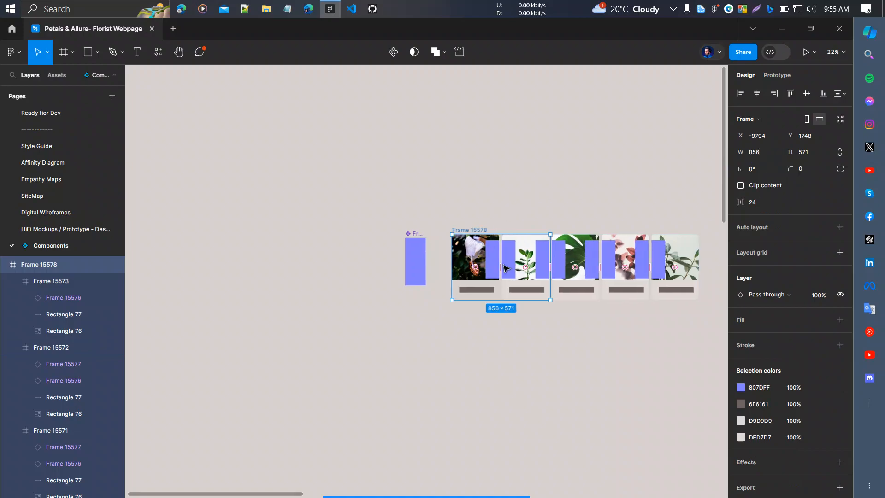
pyautogui.click(741, 185)
pyautogui.scroll(3, 524, 304)
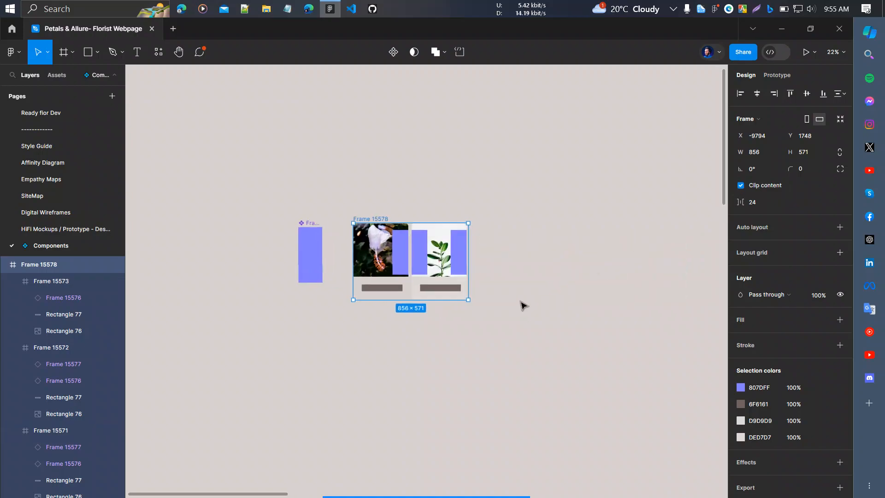
pyautogui.hotkey('shift', 'space')
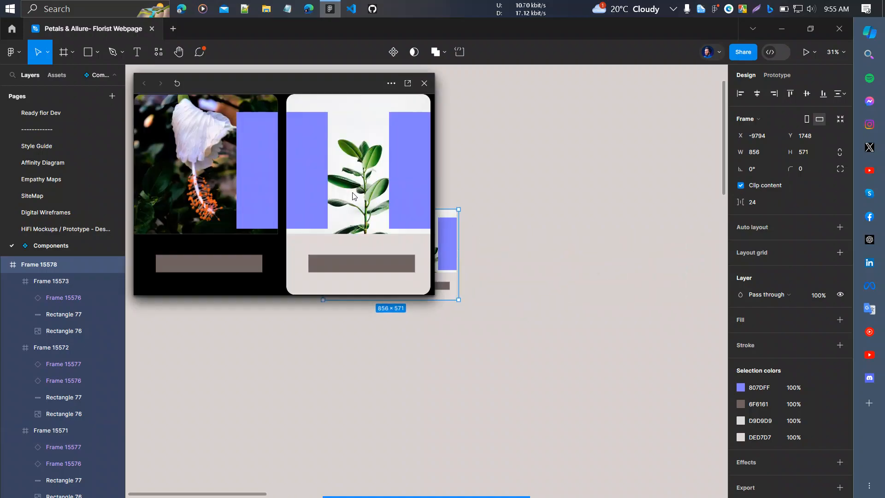
pyautogui.click(479, 207)
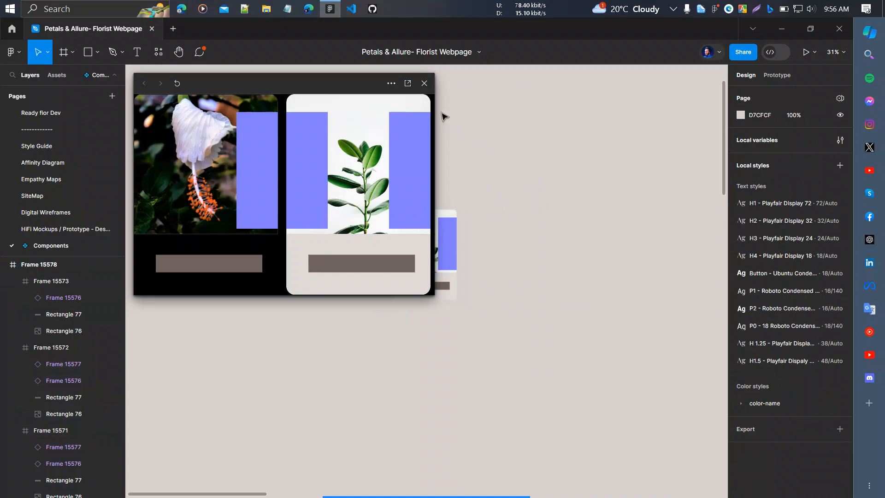
pyautogui.click(425, 83)
# - Draw a white frame of about 1129 × 838 around the card row and open its preview
pyautogui.press('f')
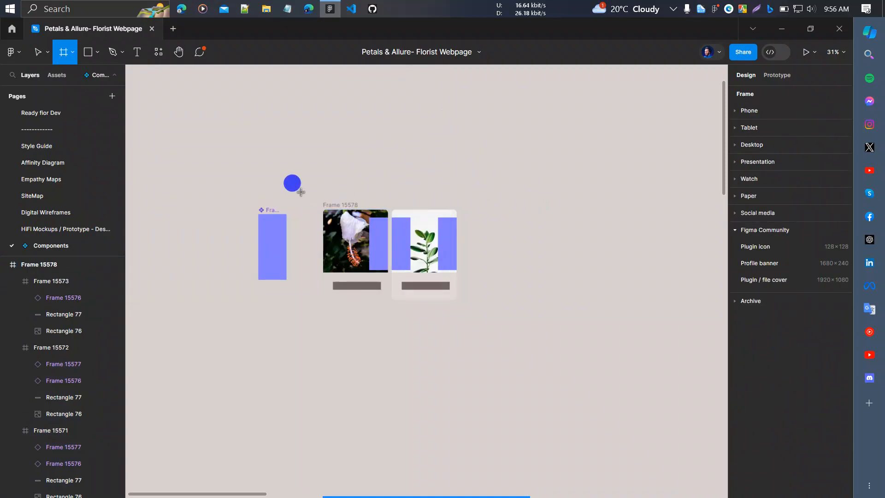
pyautogui.moveTo(300, 190); pyautogui.dragTo(479, 323)
pyautogui.hotkey('shift', 'space')
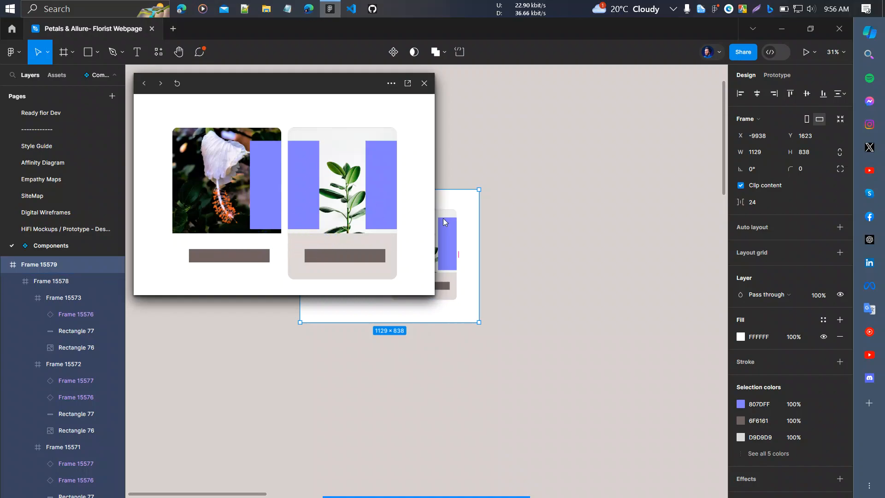
# - Set the inner card row frame's overflow scrolling to Horizontal
pyautogui.hscroll(-4, 570, 229)
pyautogui.click(564, 213)
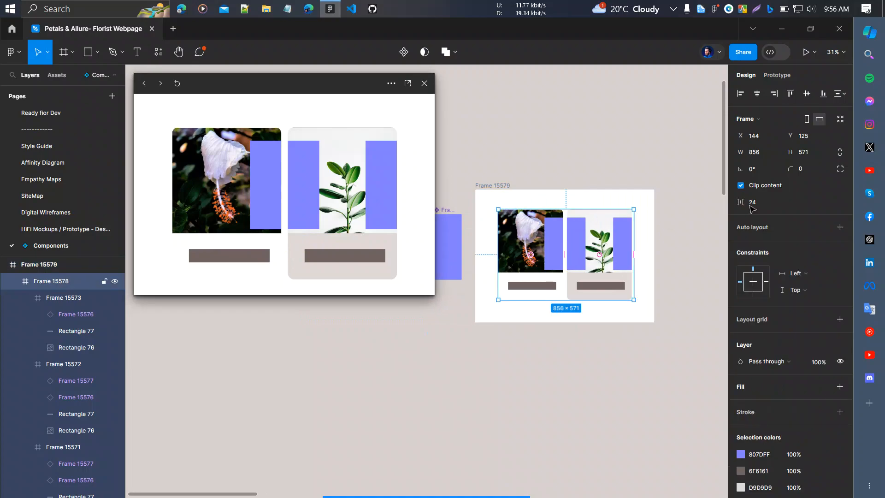
pyautogui.hotkey('alt', '9')
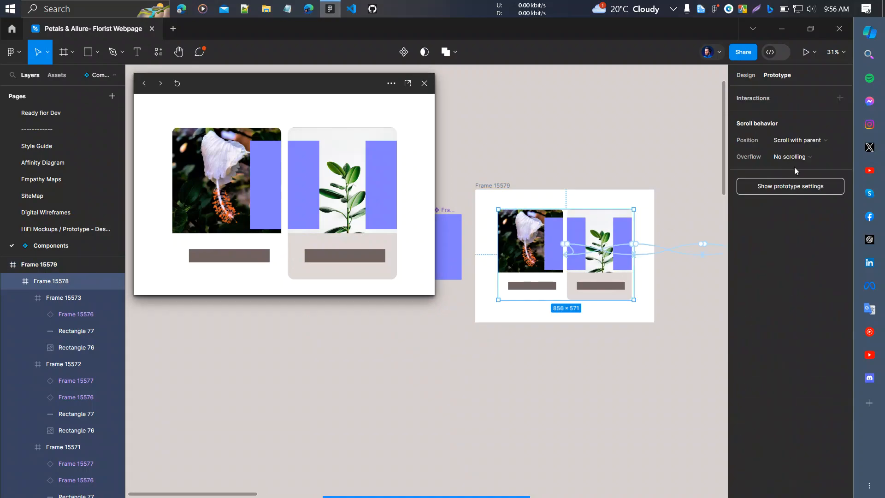
pyautogui.click(833, 161)
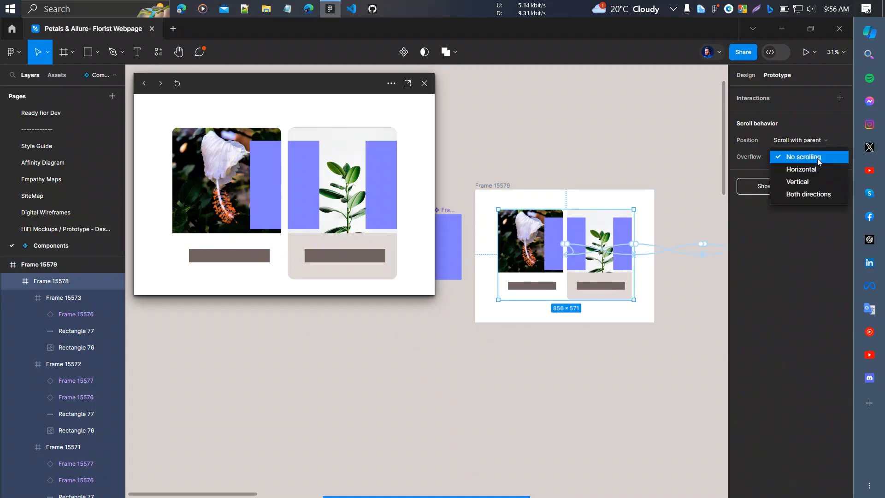
pyautogui.click(812, 170)
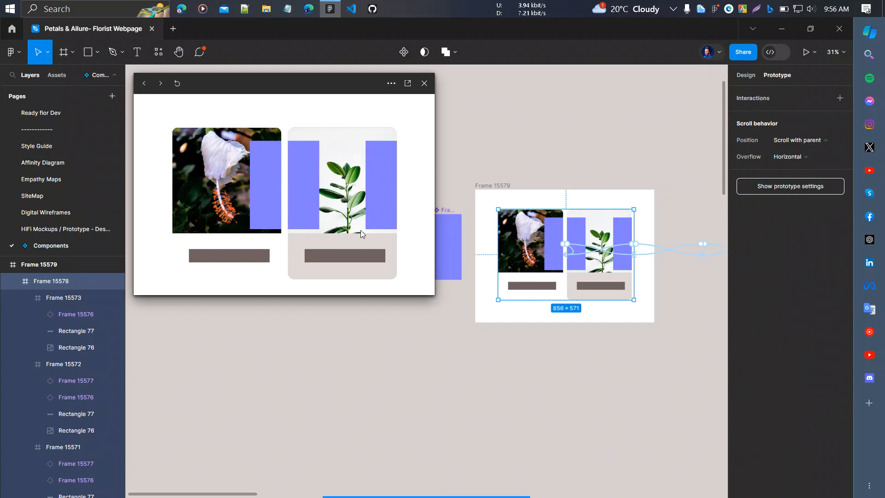
# - Test horizontal scrolling through the cards and the overlay click links in the preview, and close it
pyautogui.hscroll(5, 328, 254)
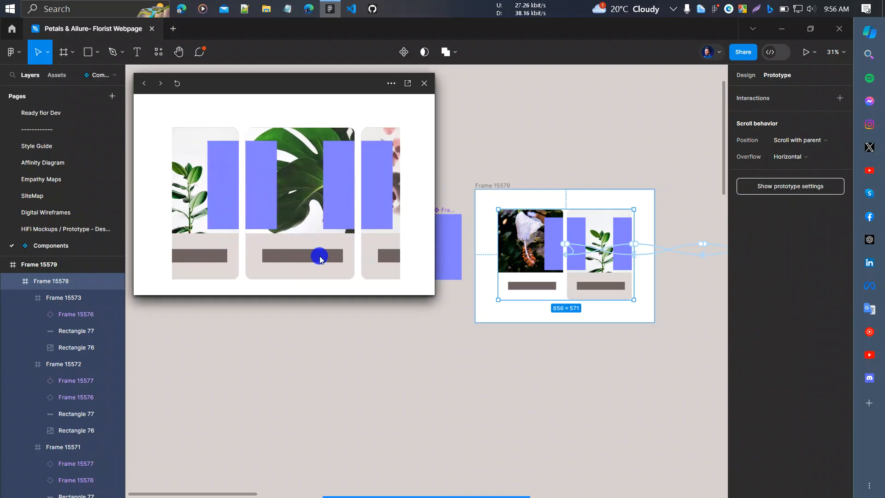
pyautogui.moveTo(322, 259); pyautogui.dragTo(285, 217)
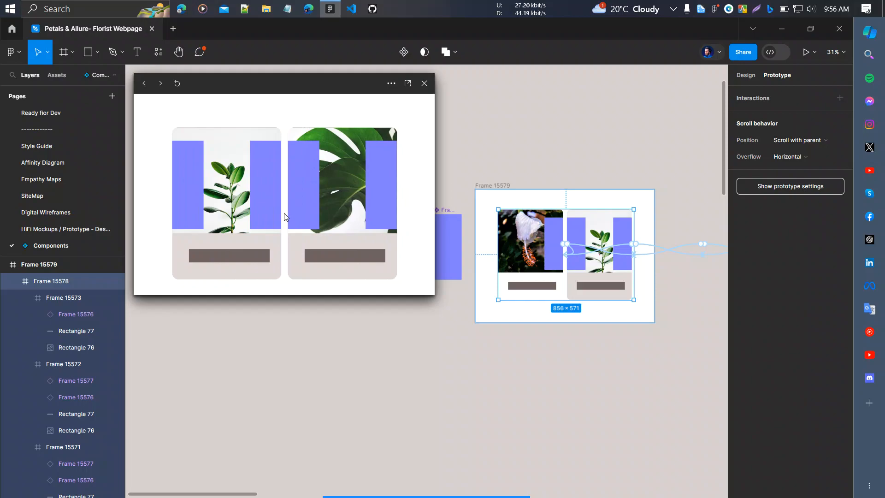
pyautogui.hscroll(3, 277, 207)
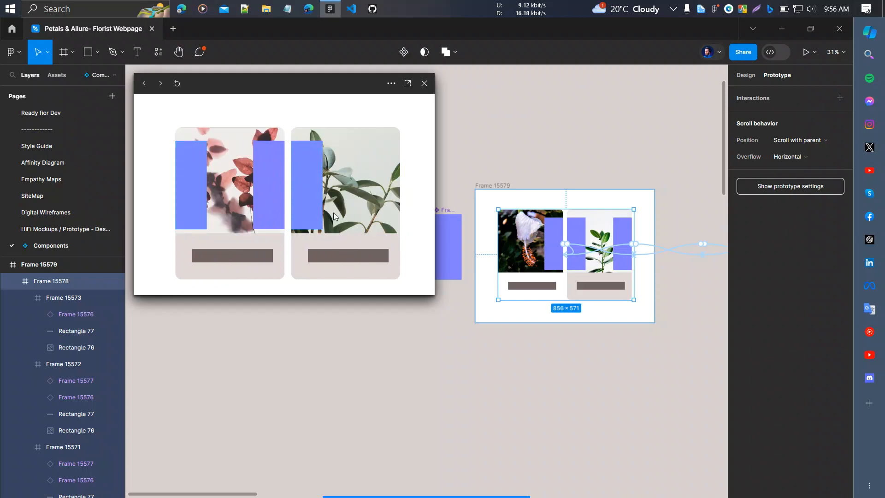
pyautogui.hscroll(-3, 335, 217)
pyautogui.hscroll(5, 606, 214)
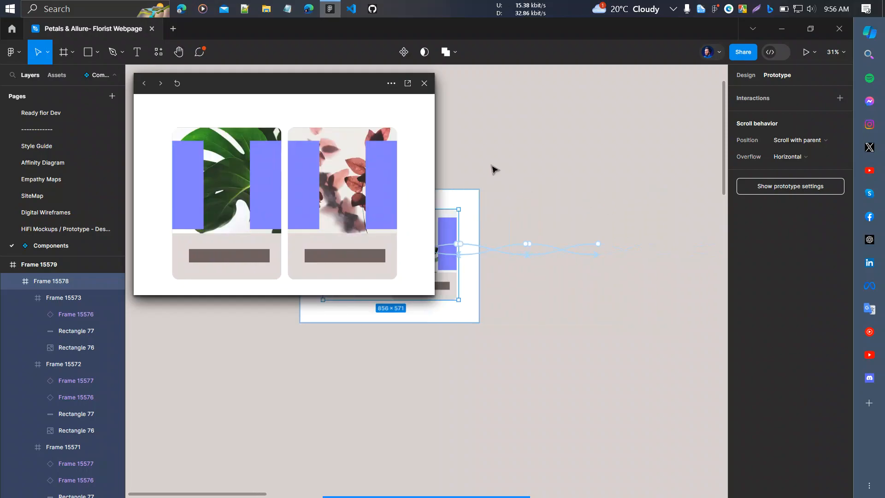
pyautogui.click(424, 83)
# - Change the on-click Scroll to transition of all left and right card overlays to Animate, with Ease out at 300 ms
pyautogui.scroll(5, 429, 241)
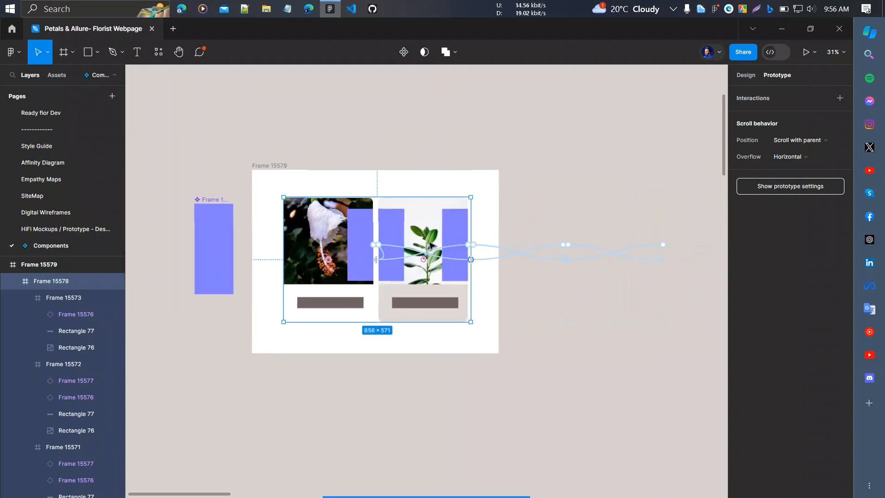
pyautogui.click(380, 267)
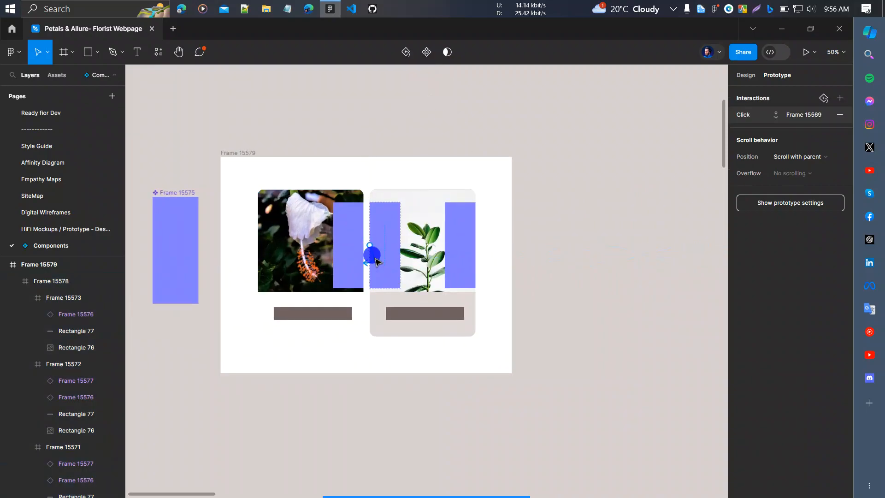
pyautogui.keyDown('shift'); pyautogui.click(351, 253); pyautogui.keyUp('shift')
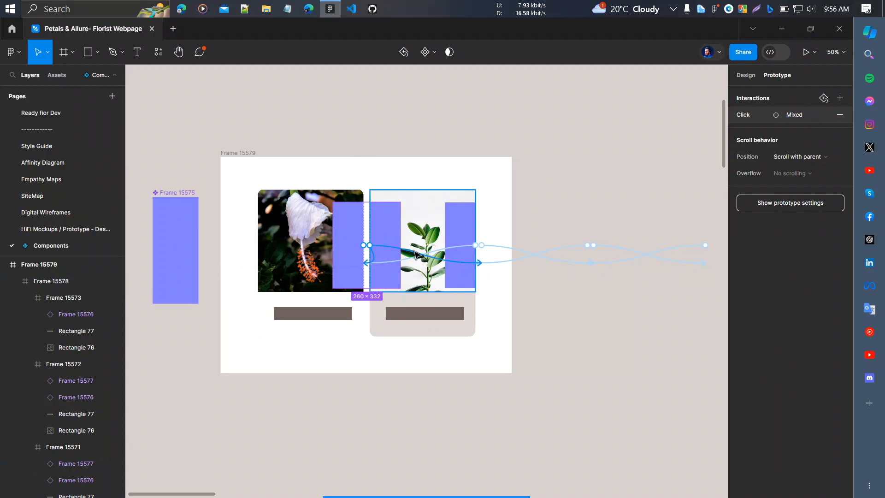
pyautogui.keyDown('shift'); pyautogui.click(459, 250); pyautogui.keyUp('shift')
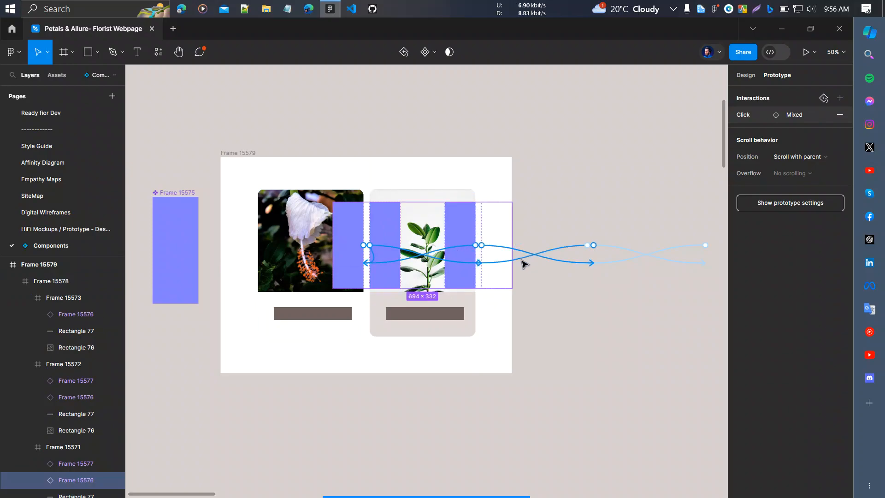
pyautogui.keyDown('shift'); pyautogui.click(535, 263); pyautogui.keyUp('shift')
pyautogui.keyDown('shift'); pyautogui.click(645, 256); pyautogui.keyUp('shift')
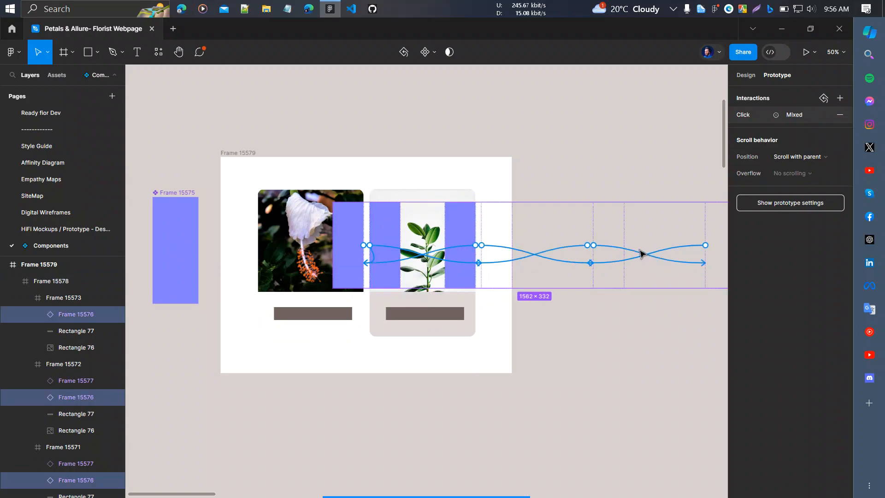
pyautogui.keyDown('shift'); pyautogui.click(644, 254); pyautogui.keyUp('shift')
pyautogui.hscroll(3, 608, 272)
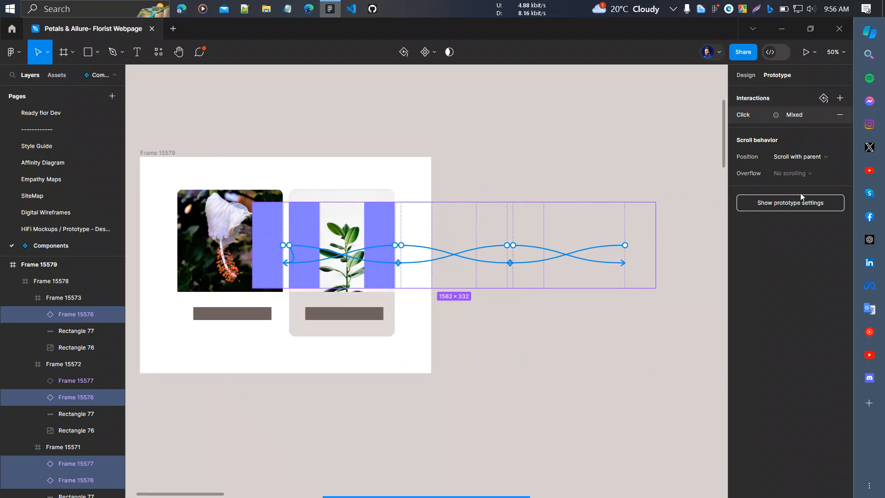
pyautogui.click(796, 115)
pyautogui.click(775, 118)
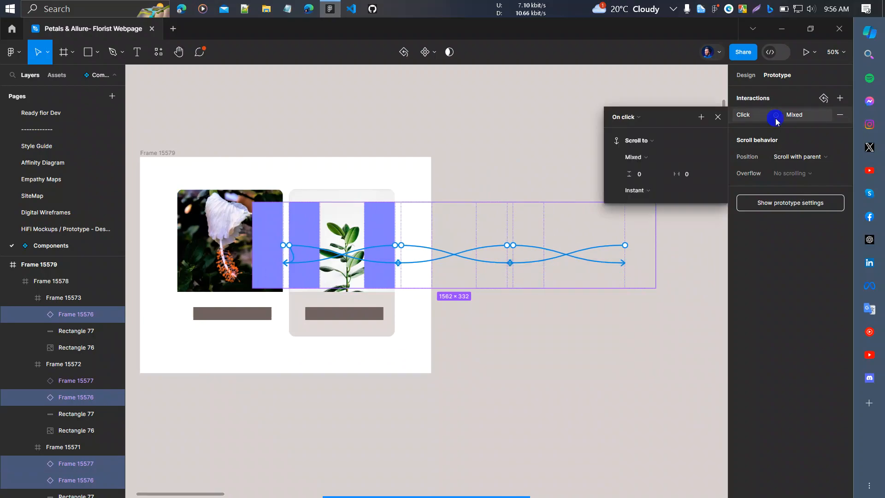
pyautogui.click(653, 192)
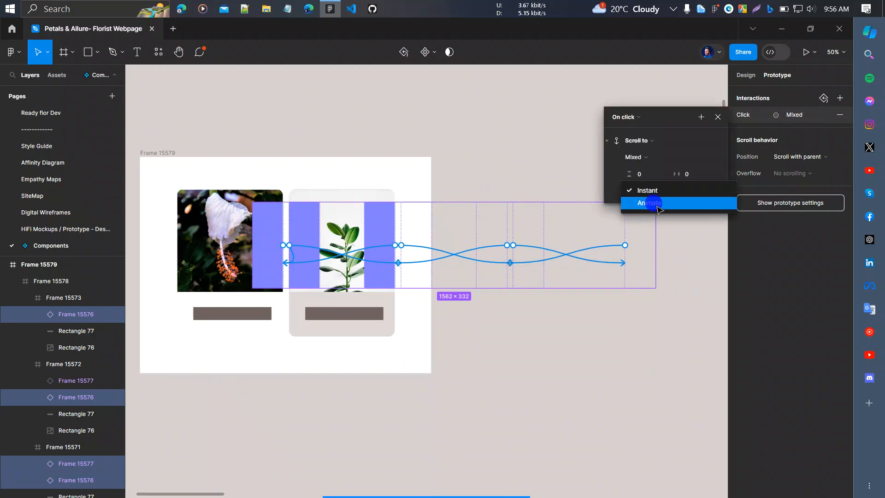
pyautogui.click(633, 256)
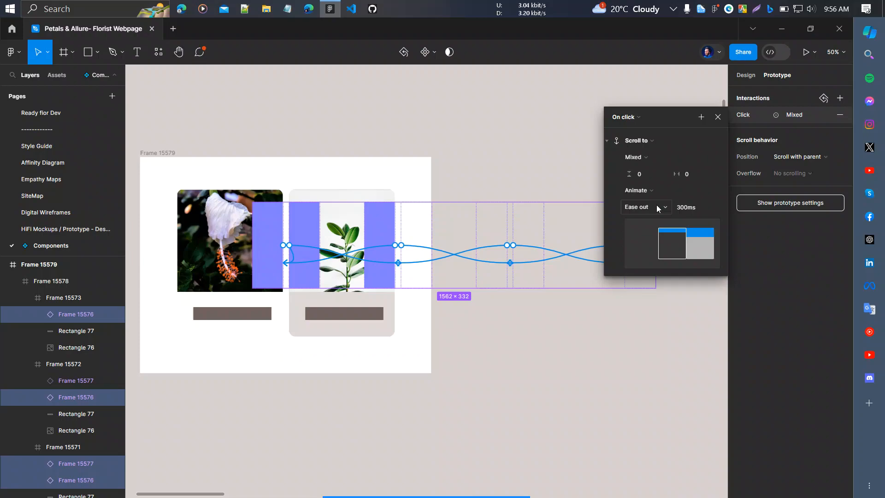
pyautogui.click(718, 117)
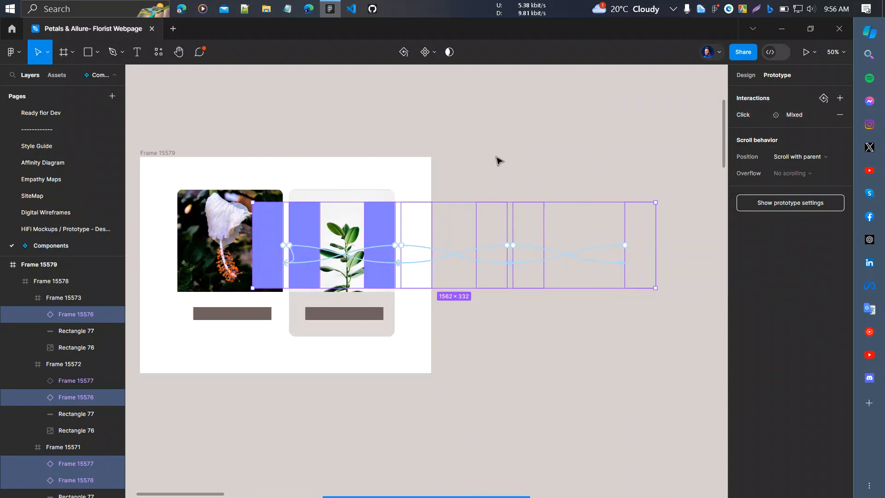
# - Preview the white outer frame and scroll its cards sideways to test the carousel
pyautogui.click(198, 179)
pyautogui.hotkey('shift', 'space')
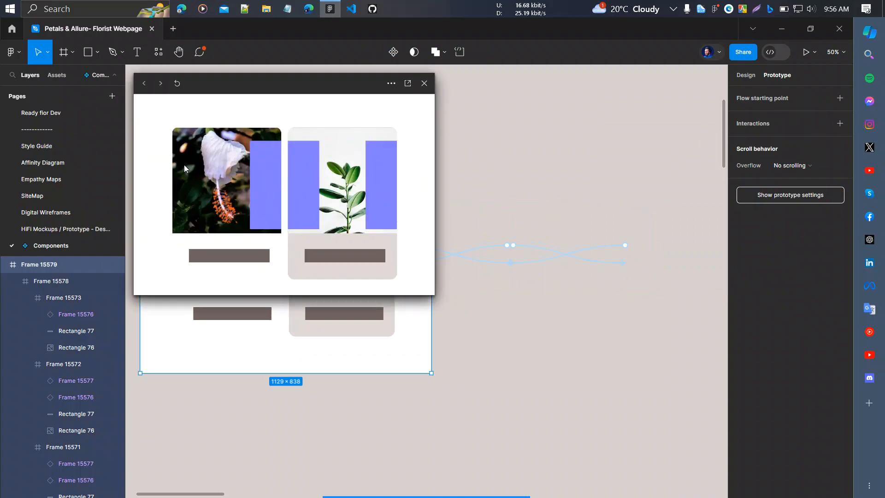
pyautogui.moveTo(387, 262); pyautogui.dragTo(263, 252)
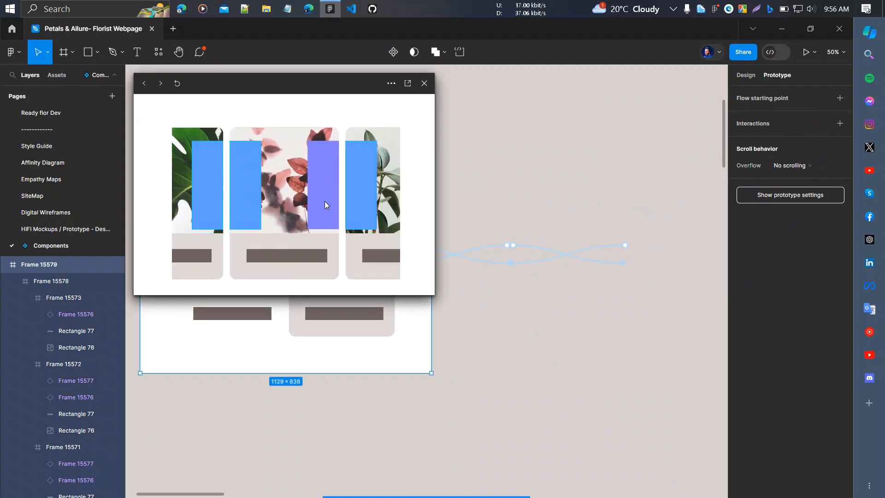
# - Test the left and right overlay links between the cards in the preview, and close it
pyautogui.moveTo(325, 203); pyautogui.dragTo(356, 202)
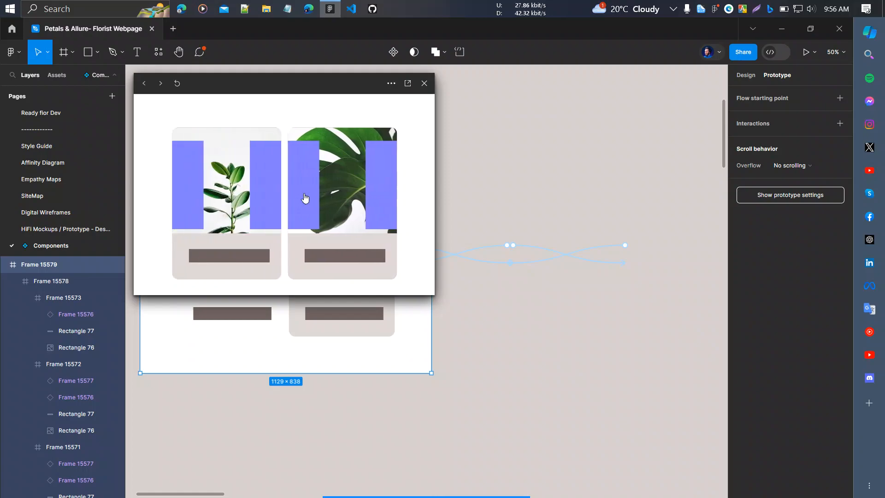
pyautogui.moveTo(274, 205); pyautogui.dragTo(264, 208)
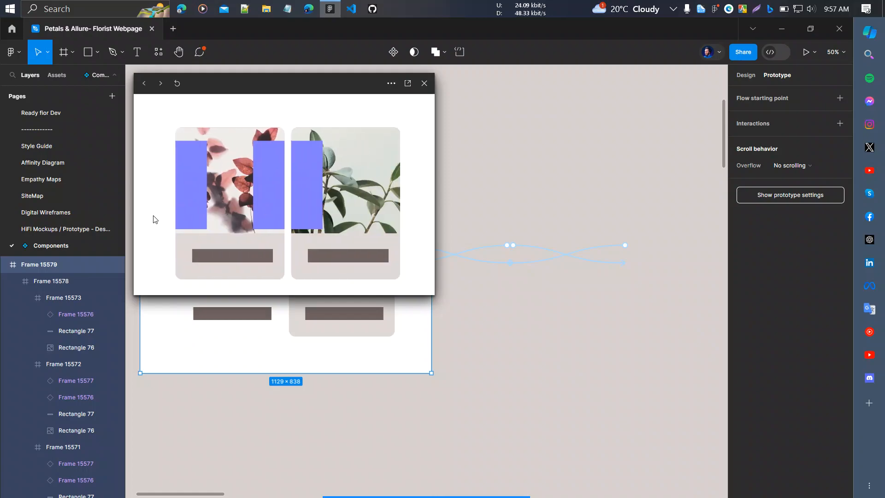
pyautogui.click(301, 198)
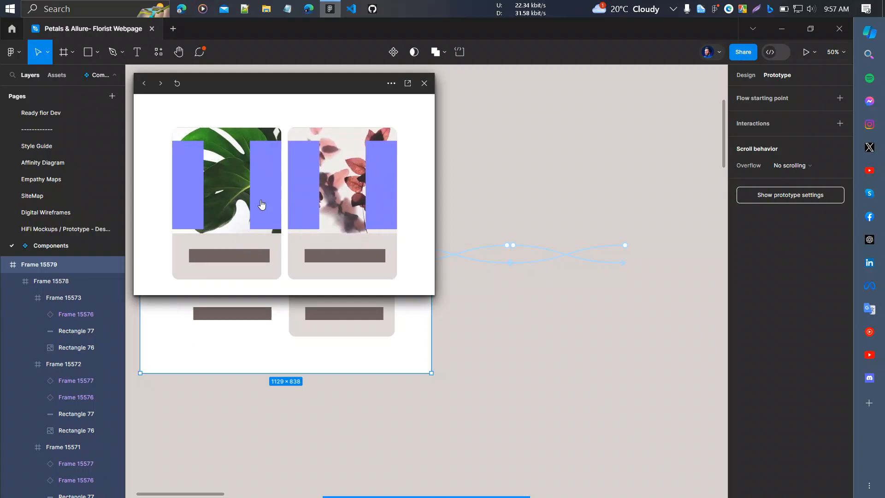
pyautogui.click(262, 205)
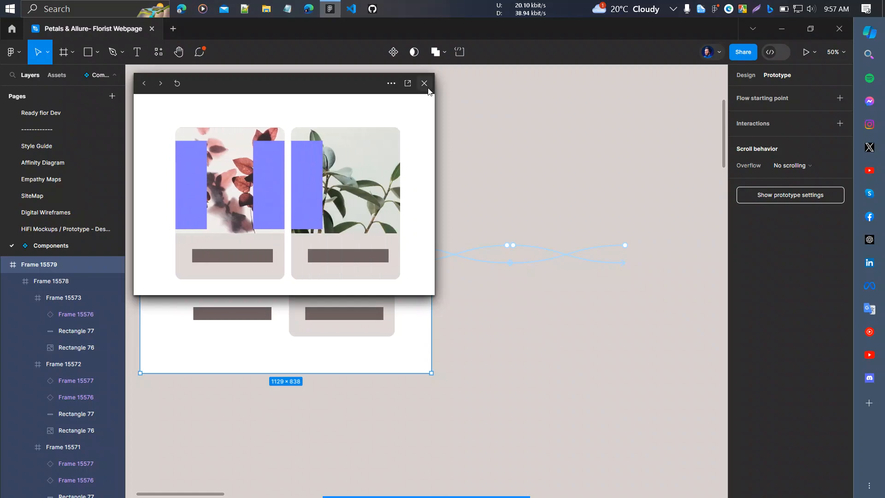
pyautogui.click(425, 84)
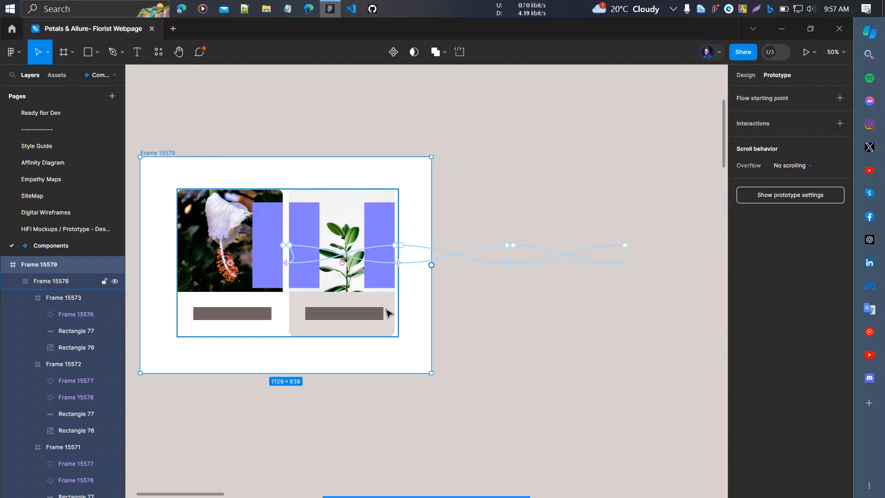
pyautogui.scroll(-5, 390, 314)
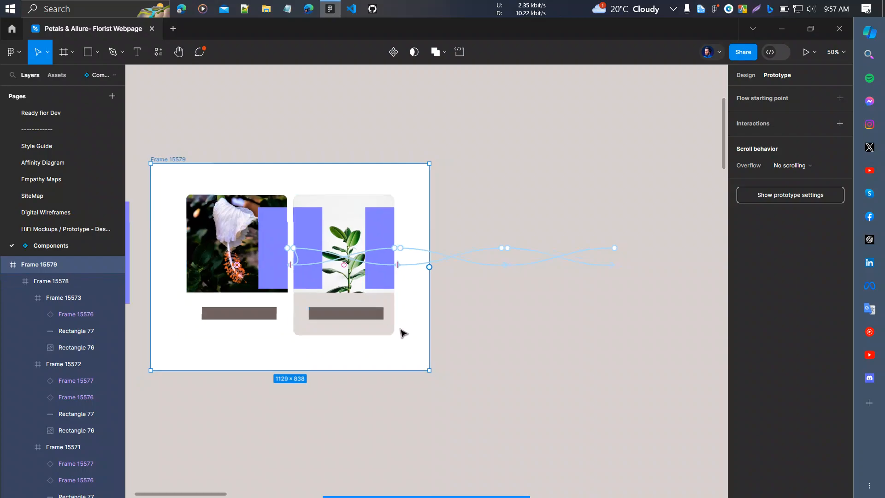
pyautogui.hscroll(3, 437, 352)
pyautogui.scroll(-3, 482, 363)
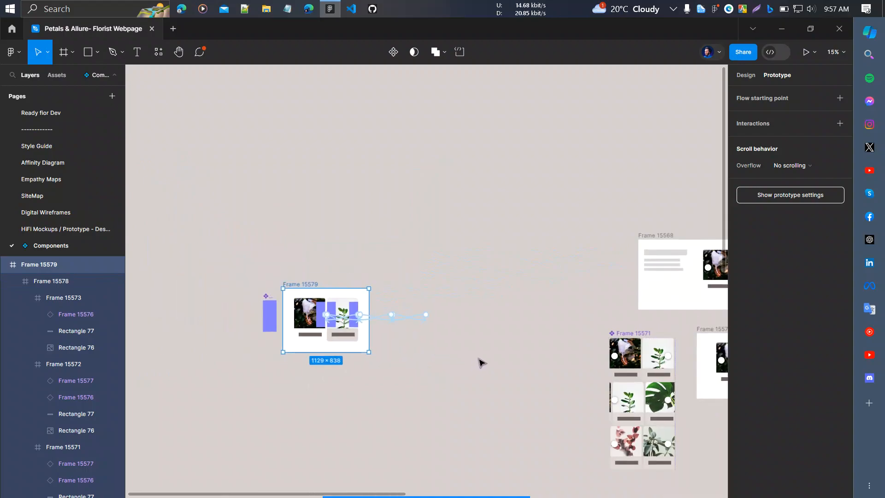
pyautogui.moveTo(215, 254); pyautogui.dragTo(420, 403)
pyautogui.click(303, 389)
pyautogui.scroll(3, 304, 393)
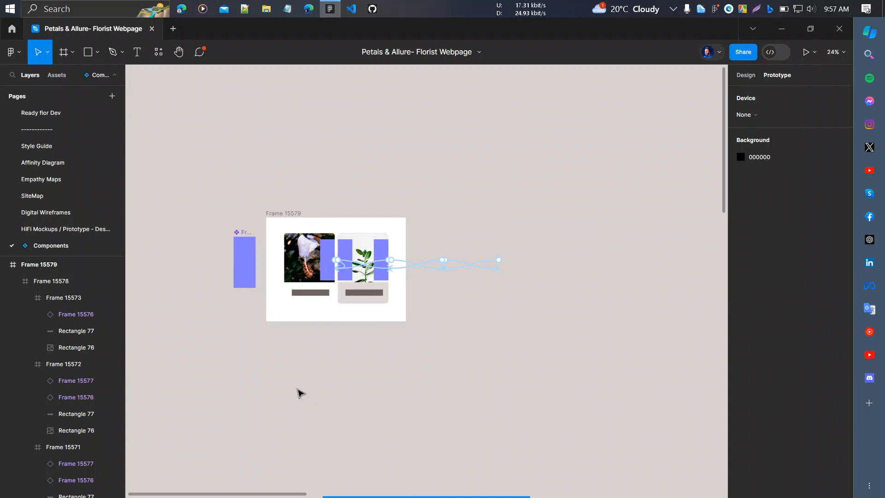
# - Switch to the design settings and duplicate the inner card row frame onto the empty canvas below the white outer frame
pyautogui.hotkey('shift', 'e')
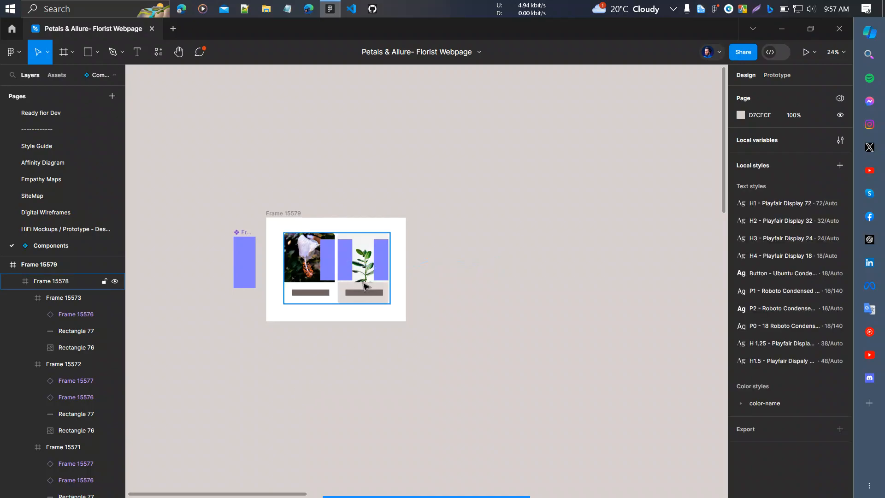
pyautogui.scroll(2, 326, 305)
pyautogui.click(304, 328)
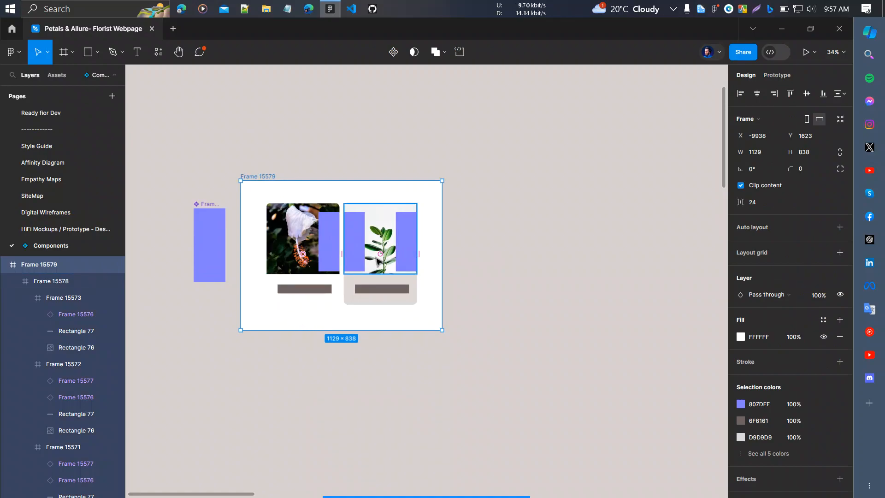
pyautogui.scroll(2, 341, 258)
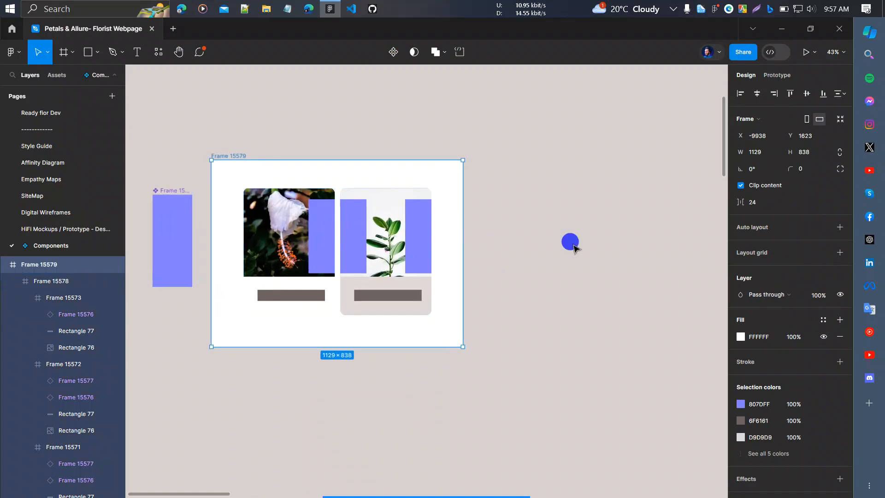
pyautogui.click(571, 242)
pyautogui.click(352, 243)
pyautogui.scroll(-3, 382, 300)
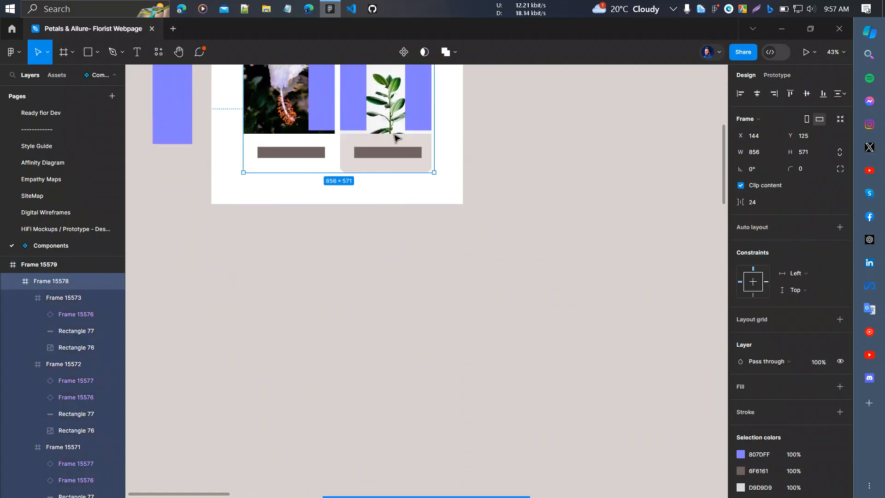
pyautogui.keyDown('alt'); pyautogui.moveTo(395, 138); pyautogui.dragTo(452, 363); pyautogui.keyUp('alt')
pyautogui.scroll(-1, 437, 315)
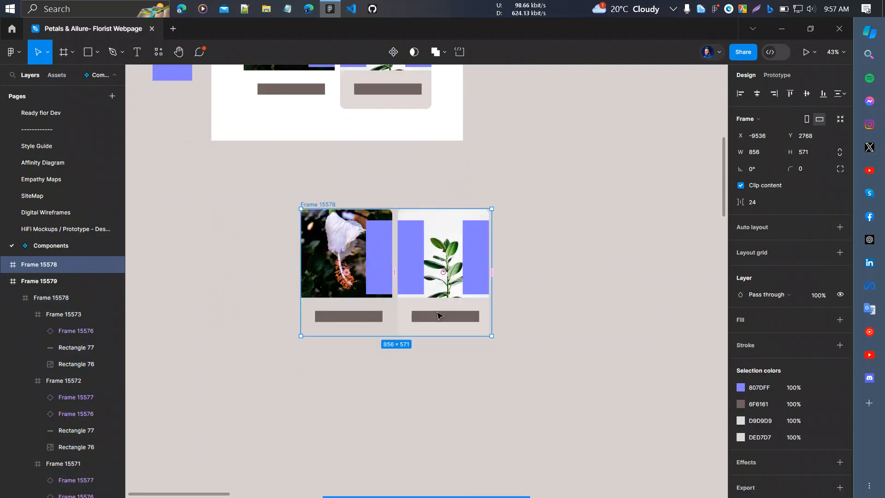
# - Move the duplicated card row across the canvas to the empty space beside the older carousel component set, Frame 15571
pyautogui.scroll(-1, 437, 315)
pyautogui.hscroll(3, 438, 314)
pyautogui.keyDown('ctrl'); pyautogui.scroll(-3, 438, 305); pyautogui.keyUp('ctrl')
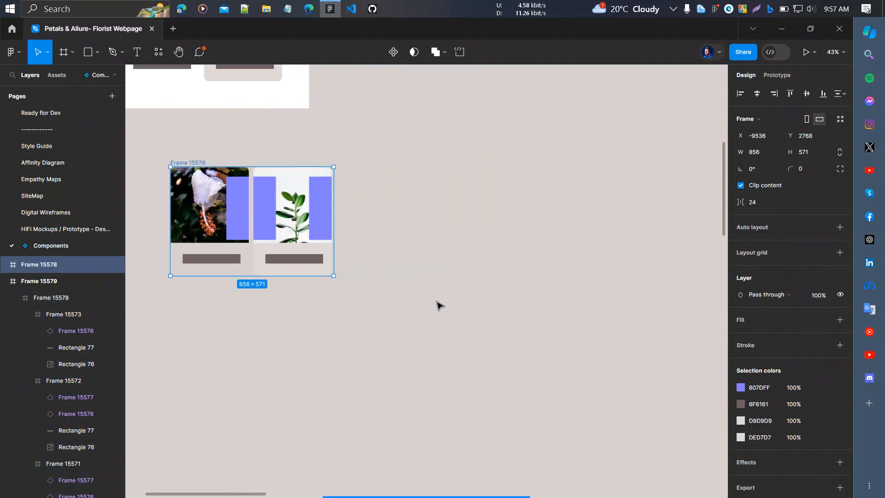
pyautogui.hscroll(3, 415, 305)
pyautogui.scroll(1, 351, 295)
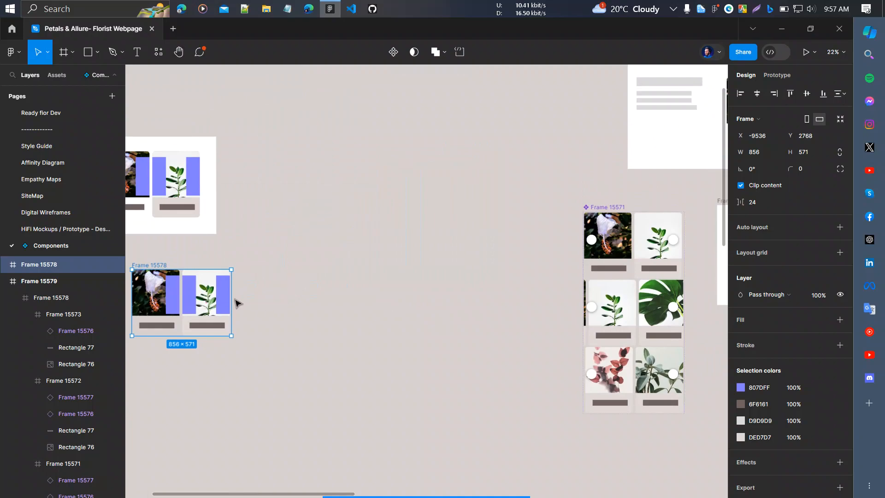
pyautogui.moveTo(213, 306); pyautogui.dragTo(491, 263)
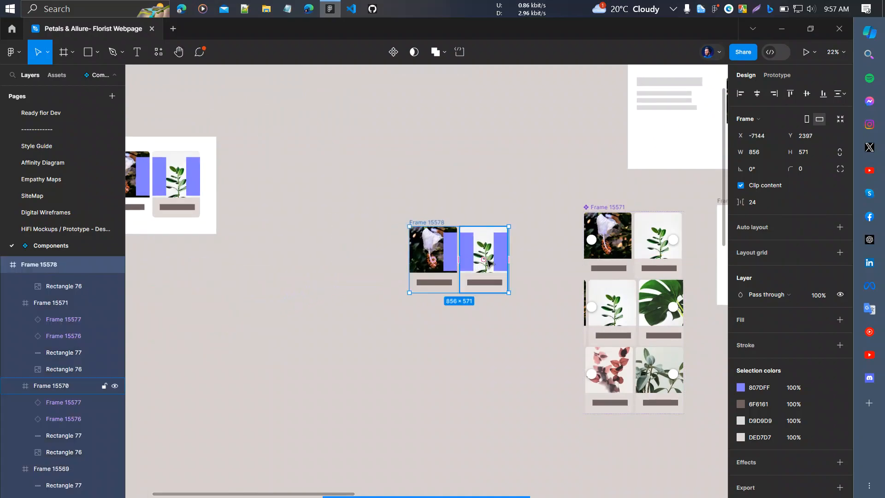
# - Duplicate the white section frame with the placeholder text, Frame 15568, and place the copy on the empty canvas beside the original
pyautogui.scroll(1, 500, 251)
pyautogui.hscroll(3, 502, 253)
pyautogui.click(548, 194)
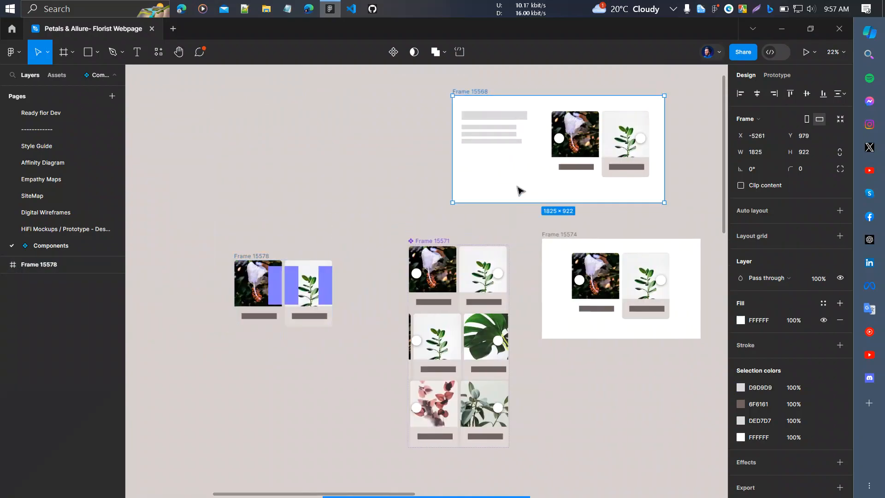
pyautogui.keyDown('alt'); pyautogui.moveTo(519, 190); pyautogui.dragTo(266, 178); pyautogui.keyUp('alt')
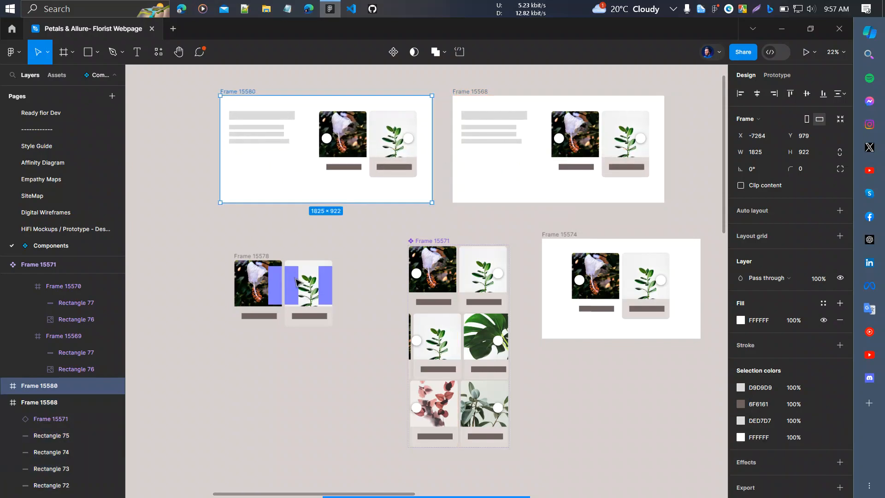
# - Replace the old carousel instance in the duplicated section frame with the loose card row that has overlays
pyautogui.click(251, 258)
pyautogui.press('Delete')
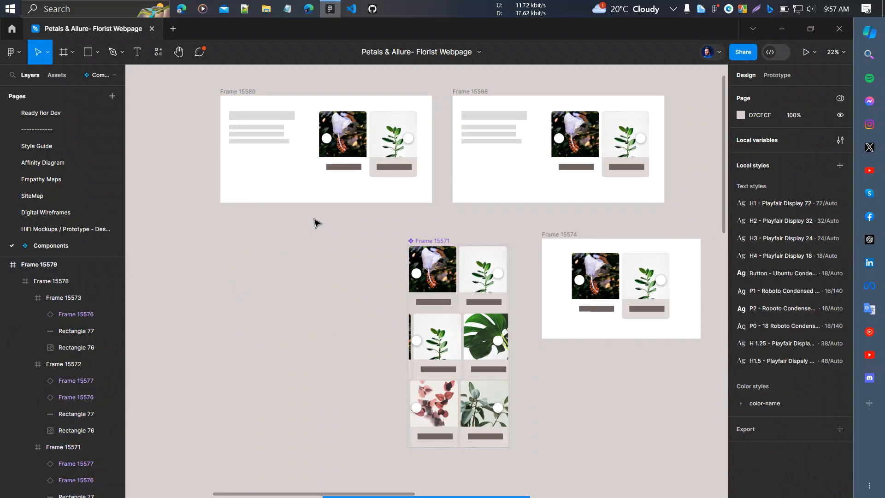
pyautogui.click(367, 149)
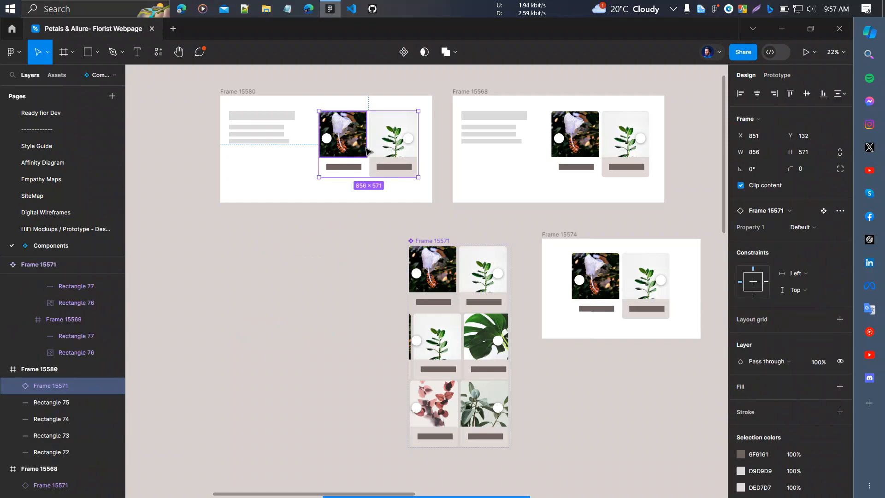
pyautogui.hotkey('ctrl', 'z')
pyautogui.scroll(3, 364, 138)
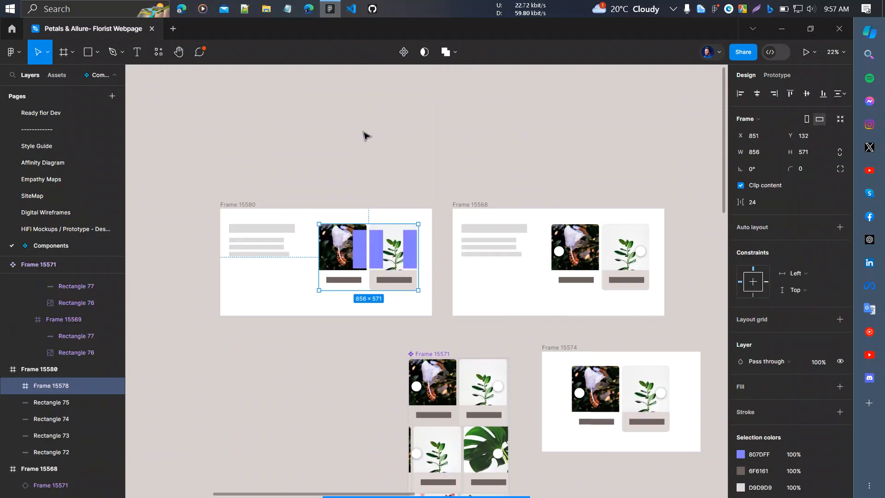
# - Set the fill opacity of the main overlay component, Frame 15575, to 1%
pyautogui.keyDown('ctrl'); pyautogui.scroll(2, 363, 134); pyautogui.keyUp('ctrl')
pyautogui.scroll(-2, 332, 217)
pyautogui.hscroll(-1, 341, 230)
pyautogui.keyDown('ctrl'); pyautogui.scroll(-4, 352, 286); pyautogui.keyUp('ctrl')
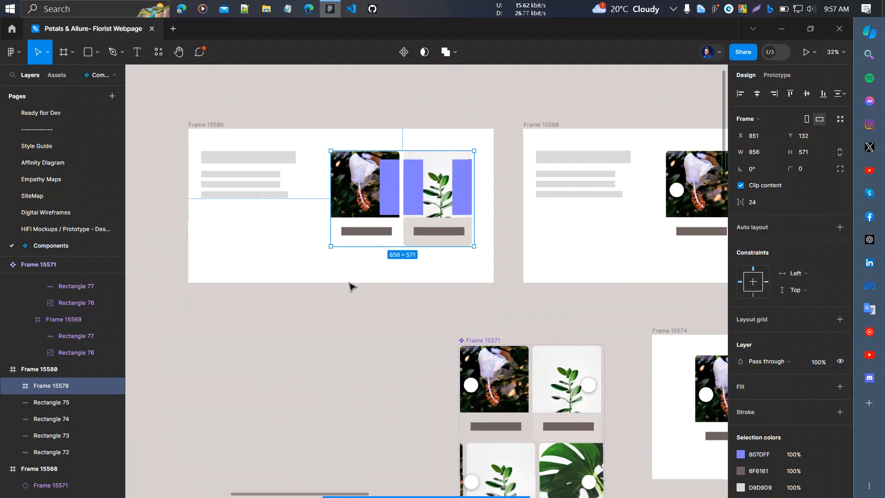
pyautogui.hscroll(-5, 356, 292)
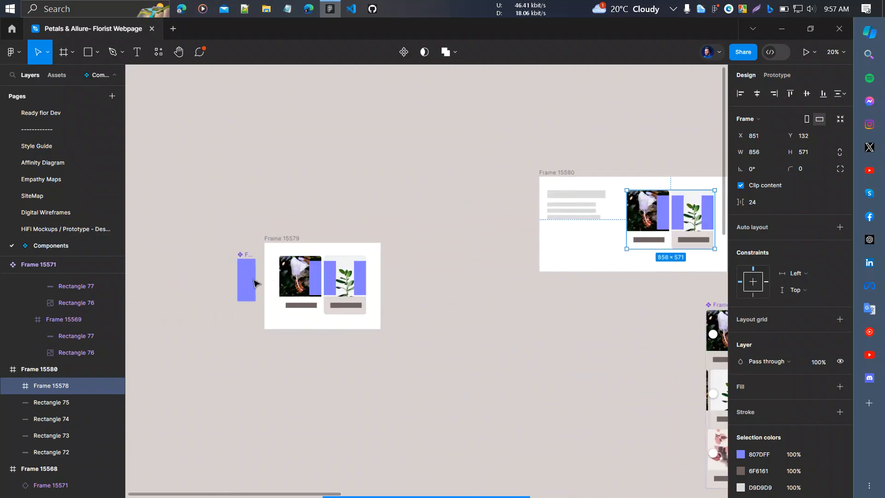
pyautogui.click(246, 279)
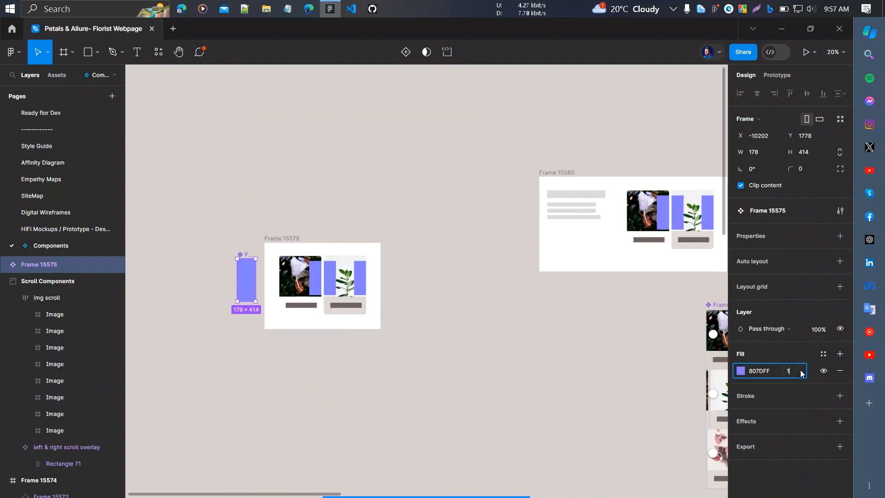
pyautogui.press('Return')
# - Preview the duplicated section frame, Frame 15580, and scroll its cards sideways to test the carousel
pyautogui.hscroll(3, 600, 323)
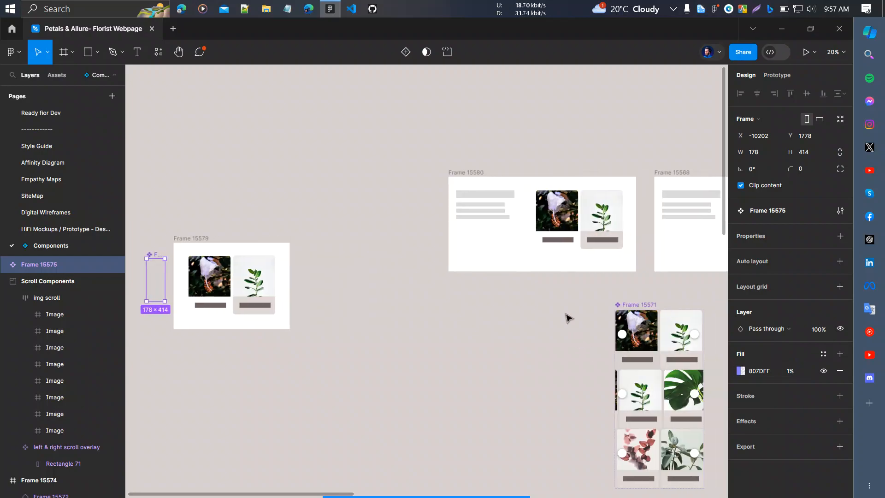
pyautogui.hscroll(5, 572, 281)
pyautogui.click(395, 265)
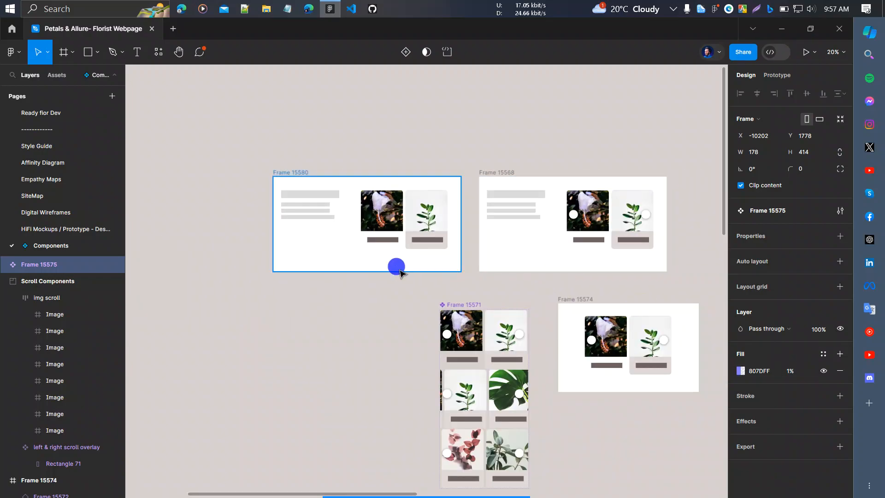
pyautogui.hotkey('shift', 'space')
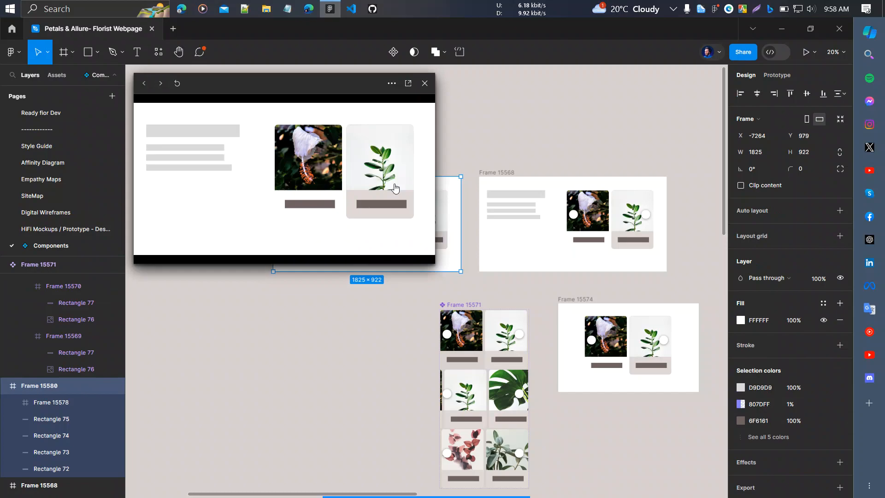
pyautogui.moveTo(372, 180); pyautogui.dragTo(317, 182)
pyautogui.moveTo(339, 191); pyautogui.dragTo(276, 165)
pyautogui.moveTo(319, 183); pyautogui.dragTo(369, 184)
pyautogui.moveTo(318, 184); pyautogui.dragTo(350, 184)
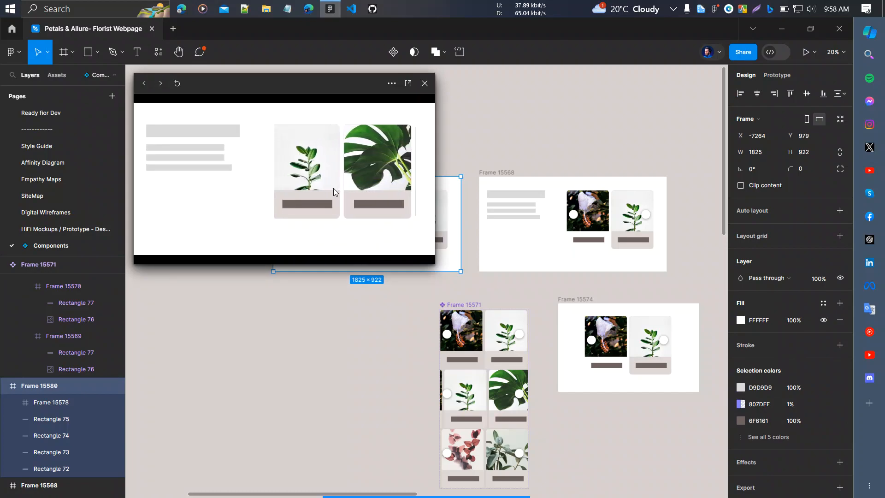
# - Test the transparent overlay links in both directions in the preview, and switch the preview to the original section frame, Frame 15568
pyautogui.click(336, 175)
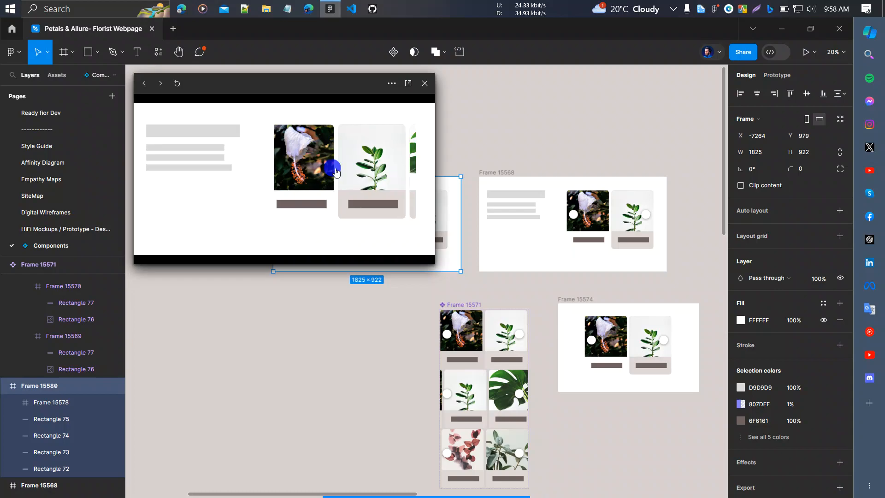
pyautogui.click(333, 174)
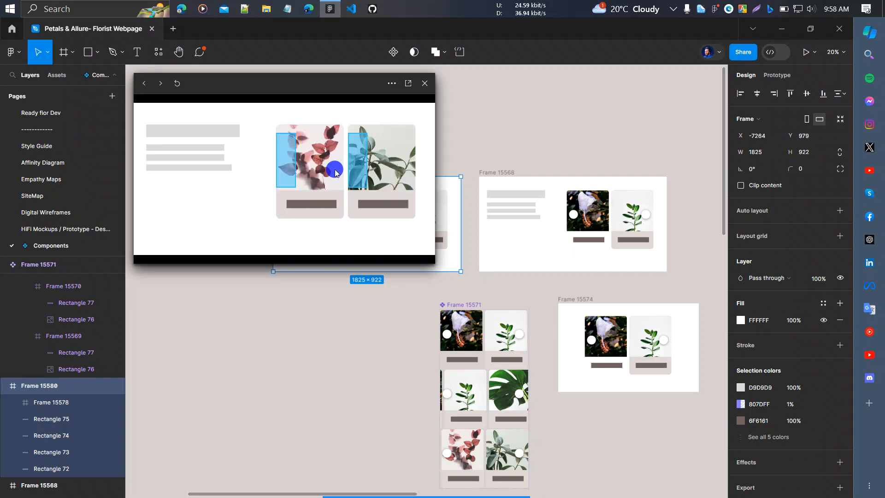
pyautogui.click(358, 170)
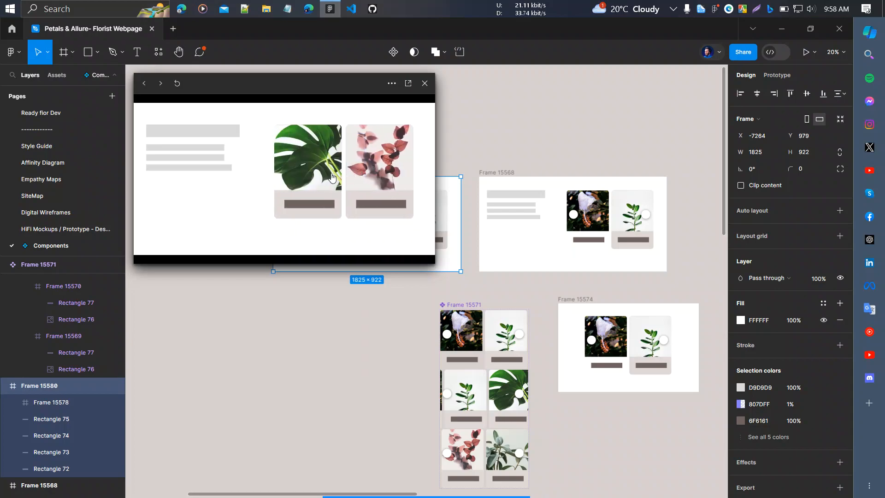
pyautogui.click(287, 172)
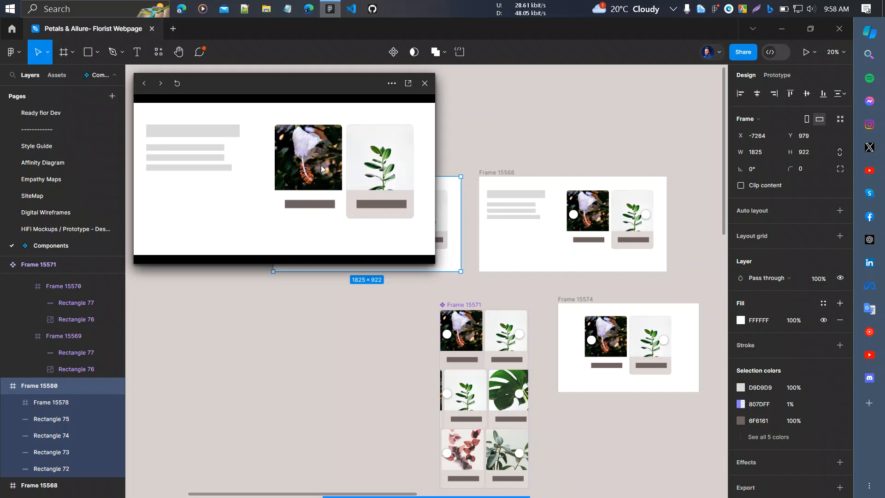
pyautogui.click(358, 194)
pyautogui.click(352, 197)
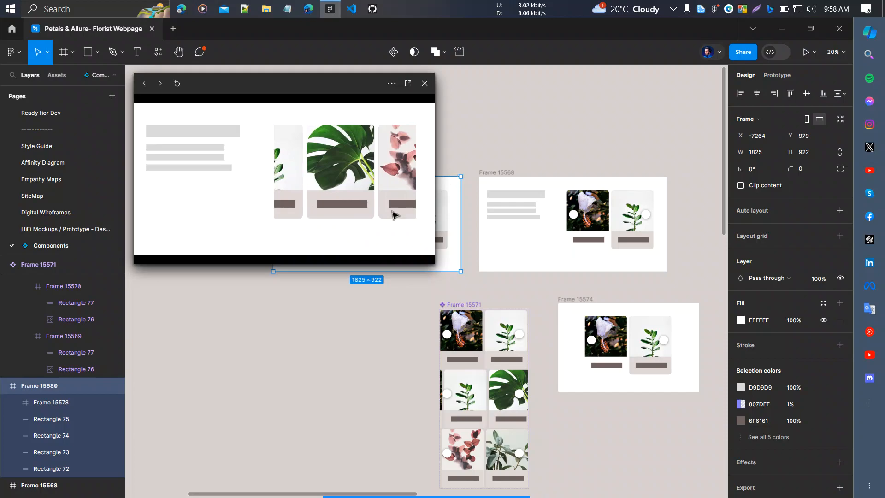
pyautogui.click(292, 191)
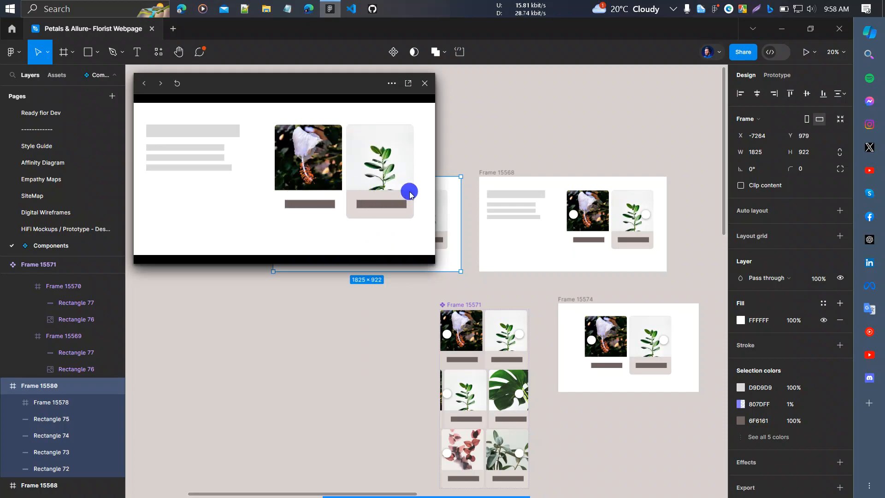
pyautogui.click(530, 247)
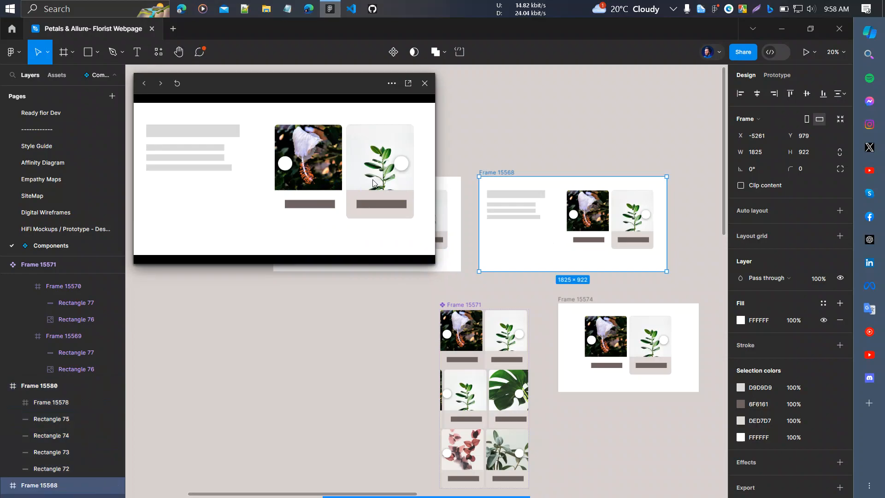
# - Test the round arrow buttons in both directions and swipe the cards in the Frame 15568 preview, and close the preview
pyautogui.click(401, 164)
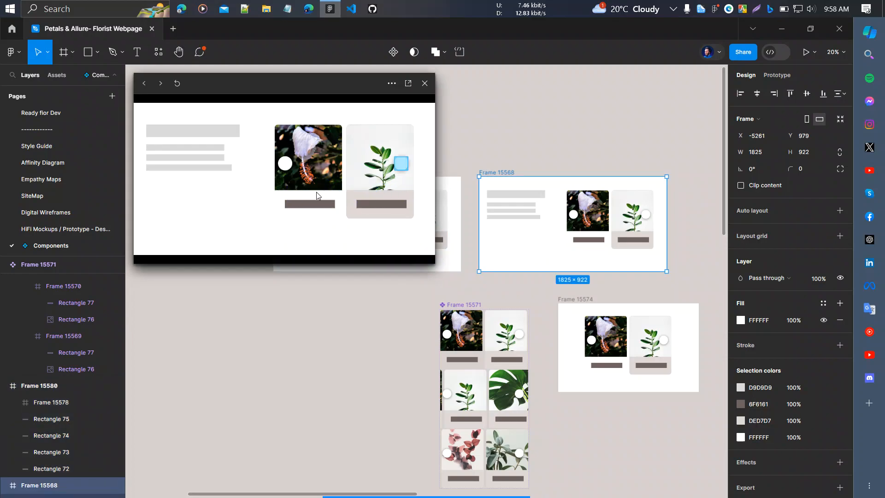
pyautogui.click(401, 165)
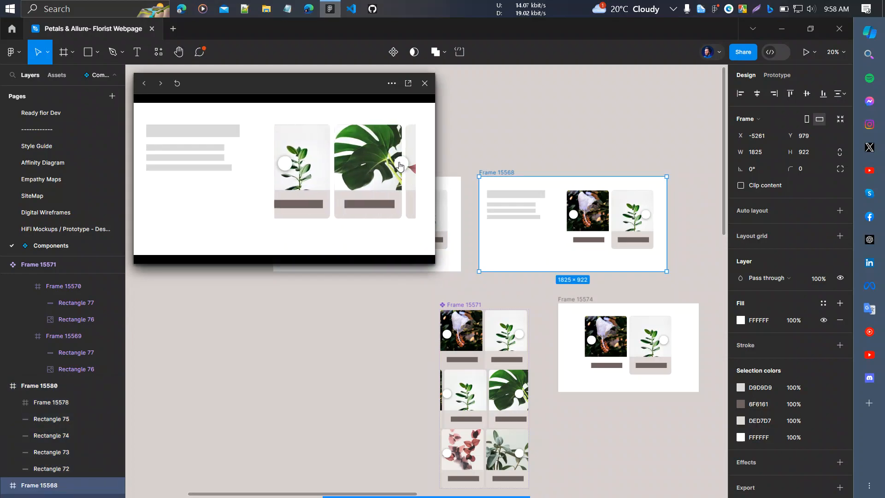
pyautogui.click(401, 164)
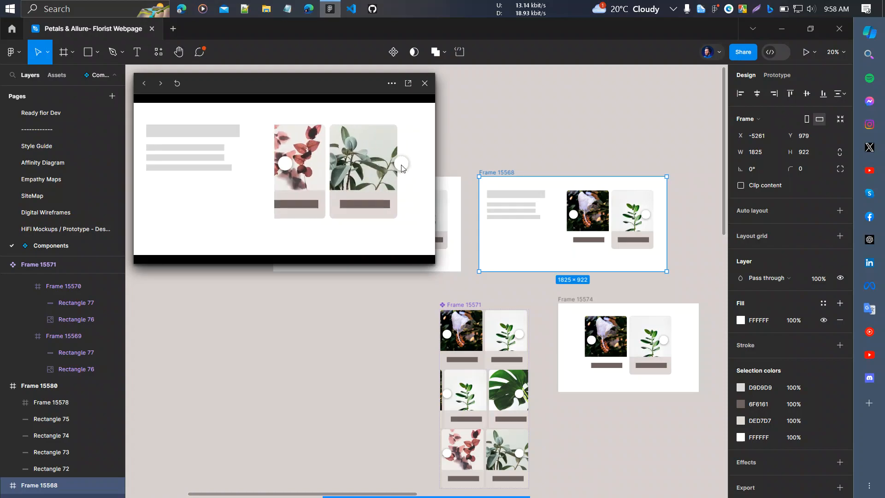
pyautogui.click(286, 167)
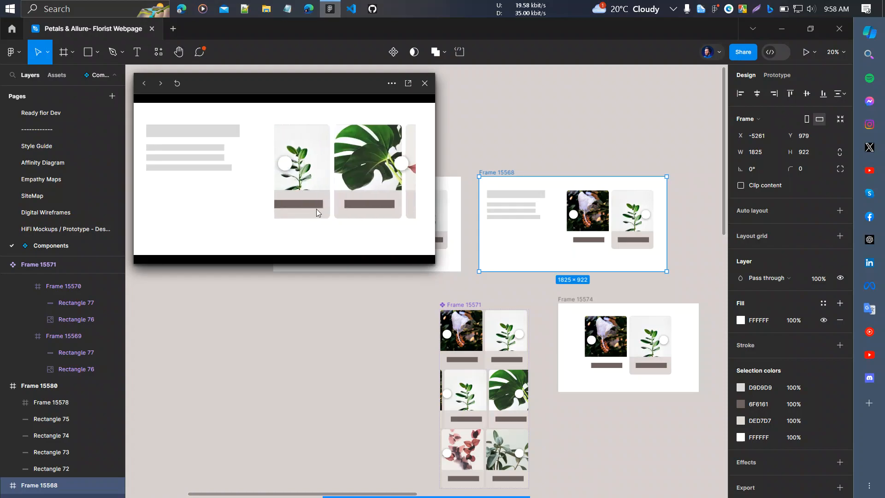
pyautogui.moveTo(315, 208)
pyautogui.mouseDown()
pyautogui.moveTo(378, 206)
pyautogui.moveTo(300, 200)
pyautogui.mouseUp()
pyautogui.moveTo(379, 201)
pyautogui.mouseDown()
pyautogui.moveTo(300, 201)
pyautogui.moveTo(391, 202)
pyautogui.mouseUp()
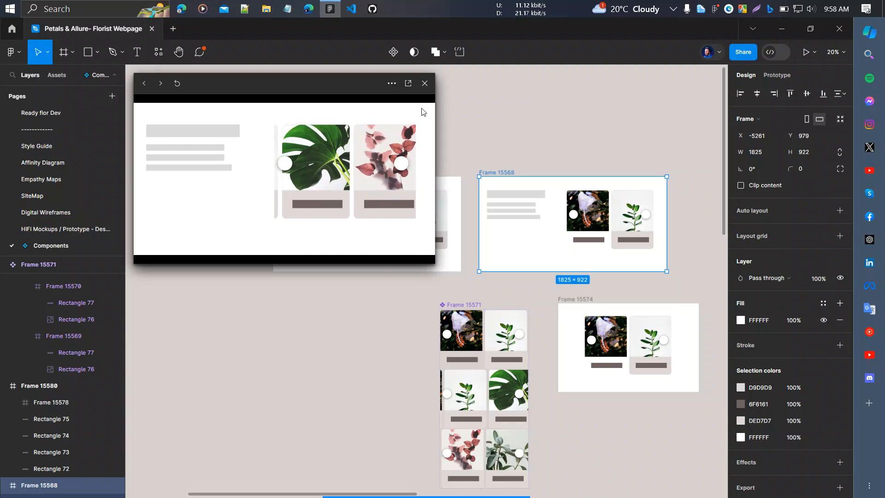
pyautogui.click(424, 83)
# - Review Frame 15579 and compare the two section frames with the older carousel component, Frame 15571, and Frame 15574 on the canvas
pyautogui.hscroll(-5, 434, 316)
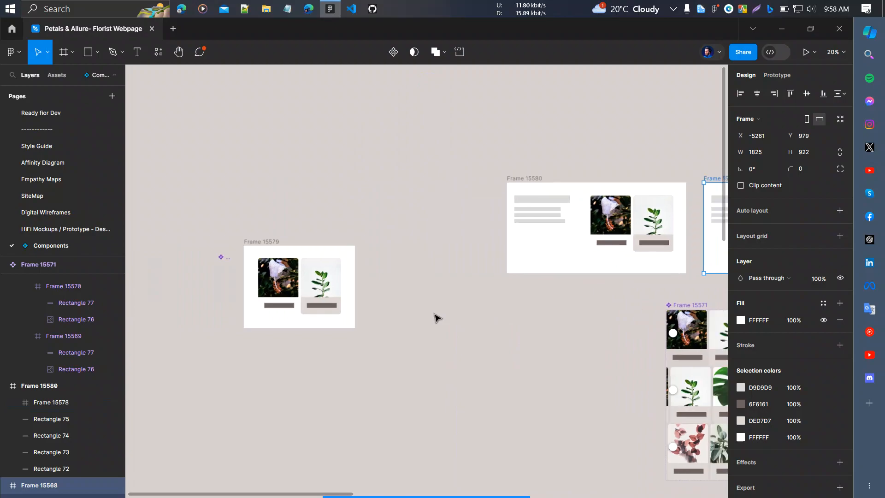
pyautogui.keyDown('ctrl'); pyautogui.scroll(-2, 403, 333); pyautogui.keyUp('ctrl')
pyautogui.keyDown('ctrl'); pyautogui.scroll(5, 403, 333); pyautogui.keyUp('ctrl')
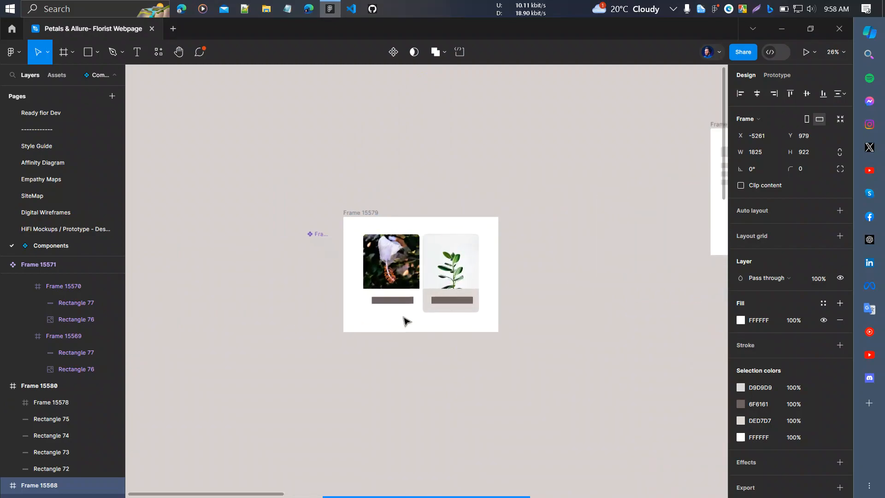
pyautogui.hscroll(6, 404, 321)
pyautogui.keyDown('ctrl'); pyautogui.scroll(-2, 404, 321); pyautogui.keyUp('ctrl')
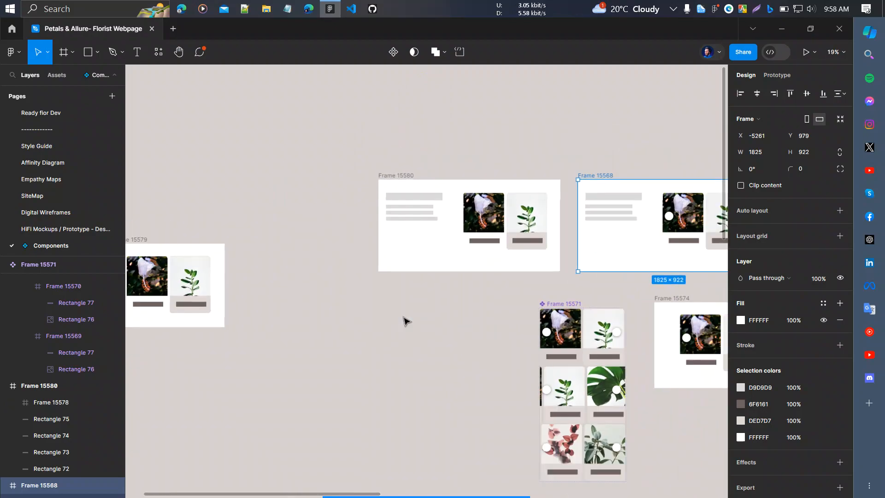
pyautogui.keyDown('ctrl'); pyautogui.scroll(1, 494, 377); pyautogui.keyUp('ctrl')
pyautogui.hscroll(1, 494, 377)
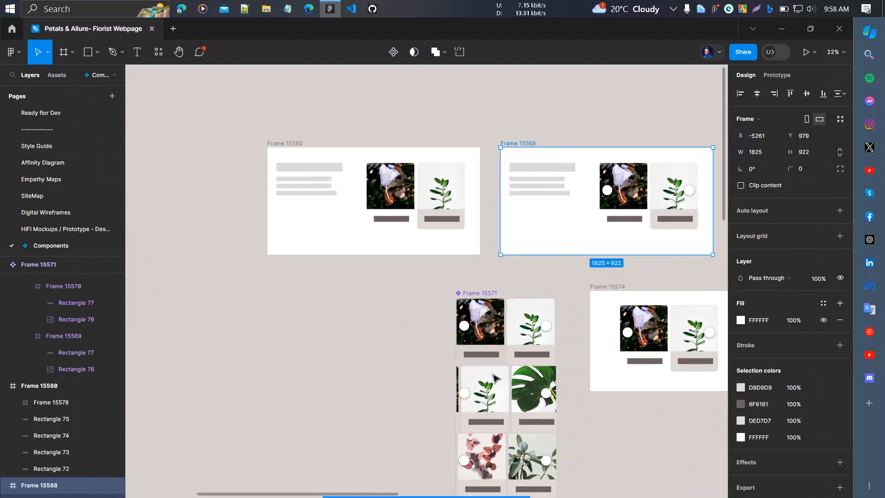
pyautogui.scroll(-5, 433, 365)
pyautogui.hscroll(3, 431, 362)
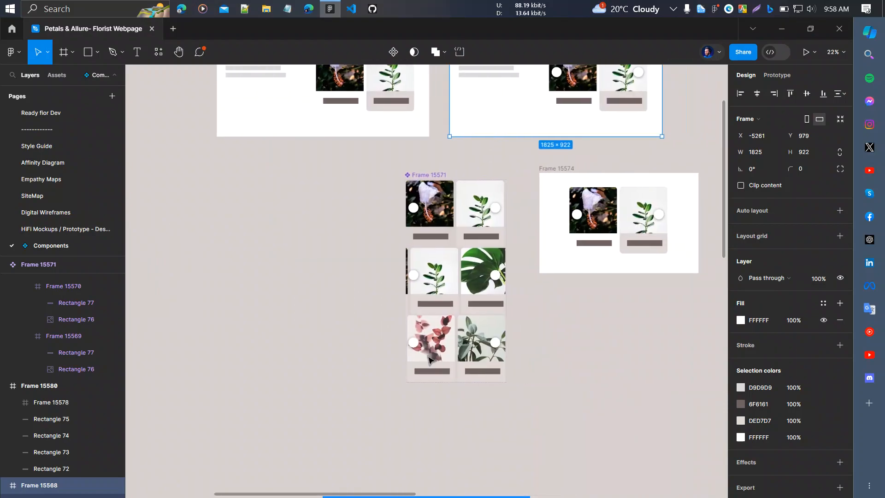
pyautogui.hscroll(2, 428, 359)
pyautogui.scroll(2, 429, 360)
pyautogui.keyDown('ctrl'); pyautogui.scroll(1, 429, 359); pyautogui.keyUp('ctrl')
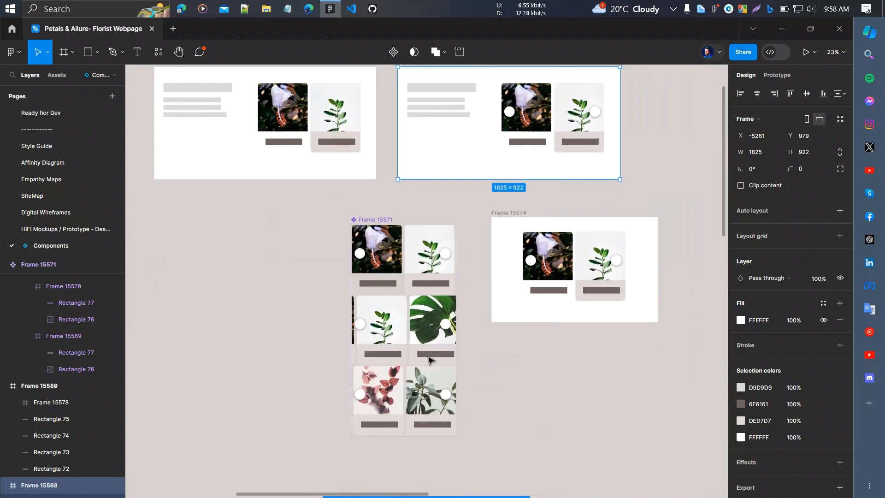